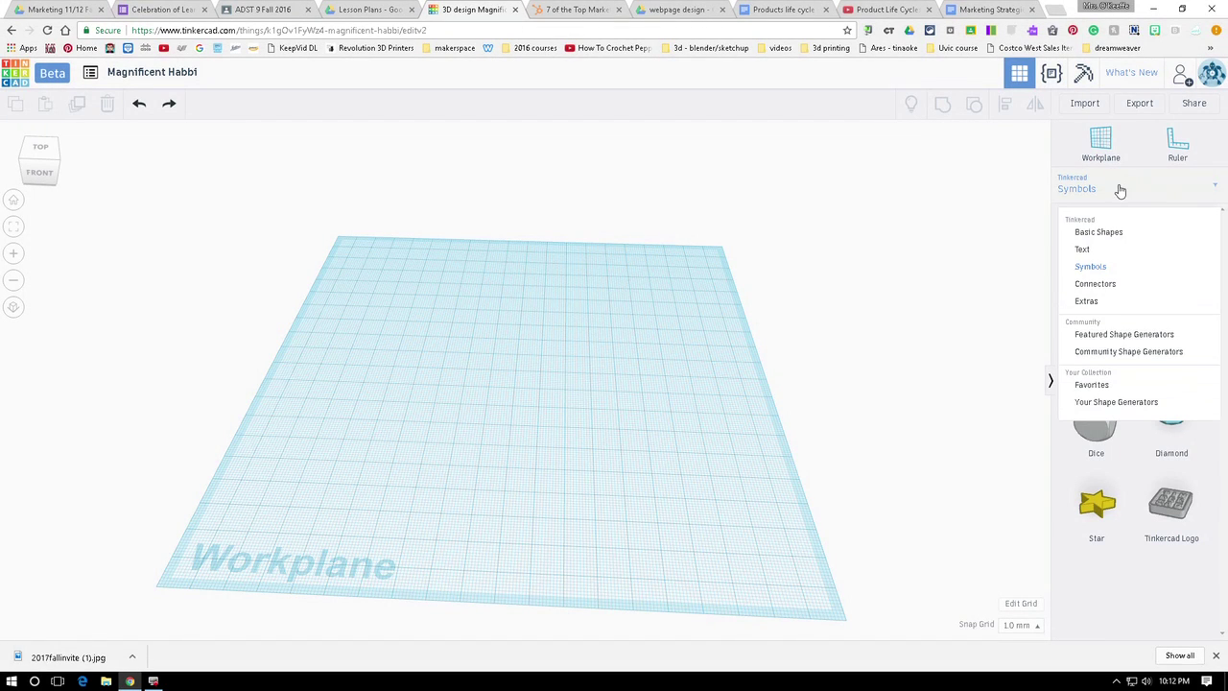
Step: Browse the Basic Shapes and Extras shape collections
{"action": "left_click", "coordinate": [1102, 232]}
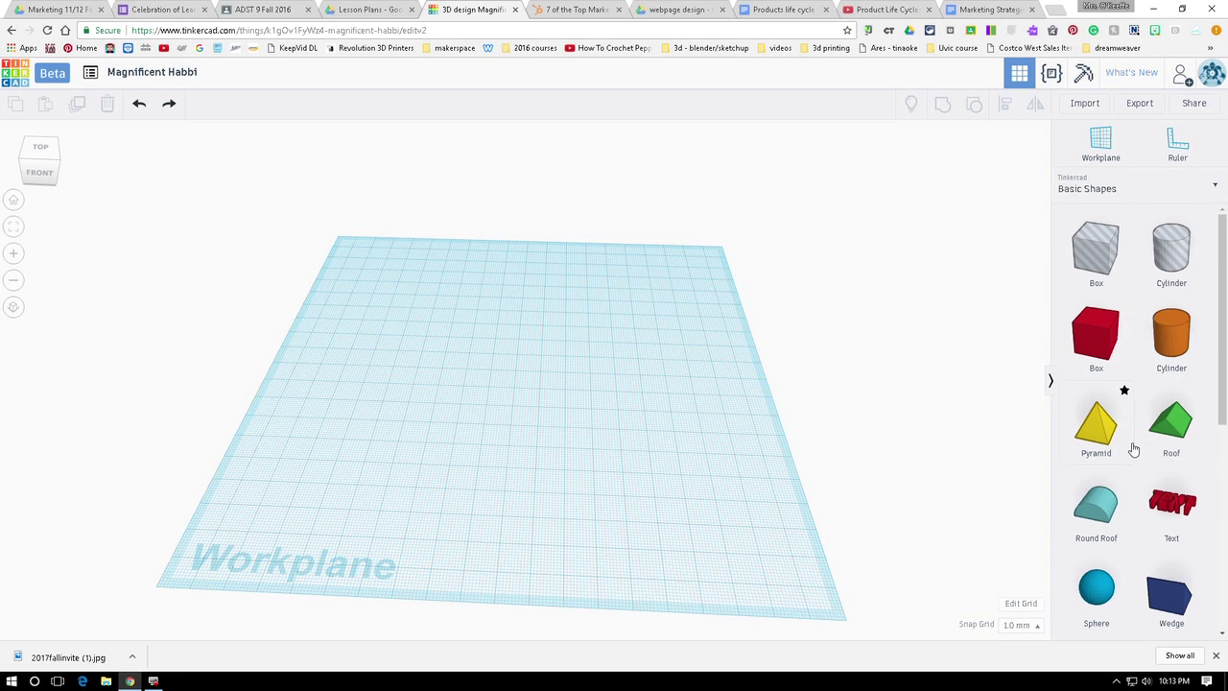
{"action": "scroll", "coordinate": [1133, 449], "scroll_direction": "down", "scroll_amount": 5}
{"action": "scroll", "coordinate": [1133, 449], "scroll_direction": "up", "scroll_amount": 2}
{"action": "scroll", "coordinate": [1130, 443], "scroll_direction": "down", "scroll_amount": 2}
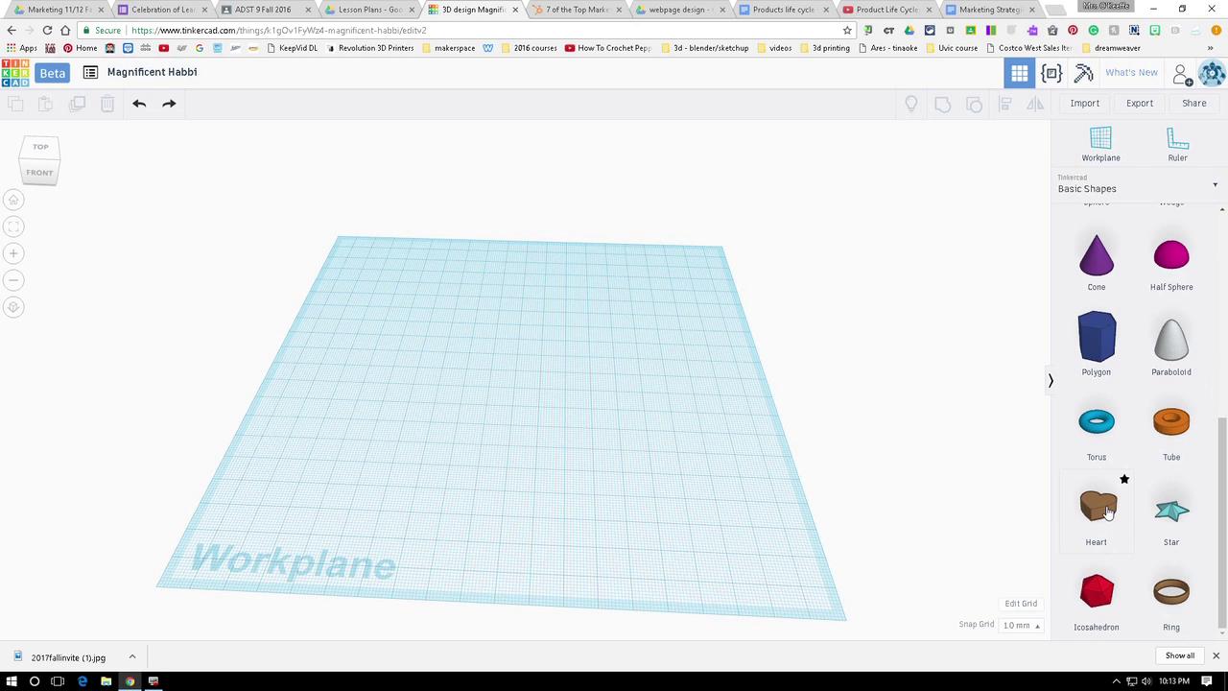
{"action": "scroll", "coordinate": [1108, 514], "scroll_direction": "up", "scroll_amount": 5}
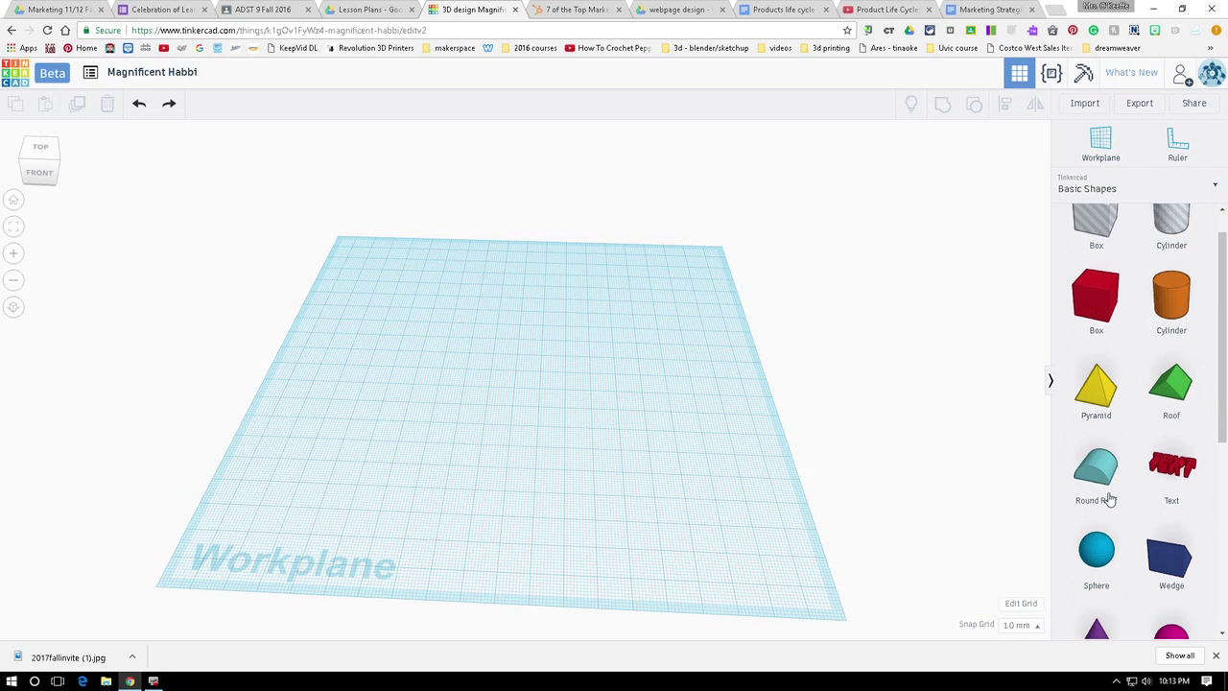
{"action": "left_click", "coordinate": [1176, 181]}
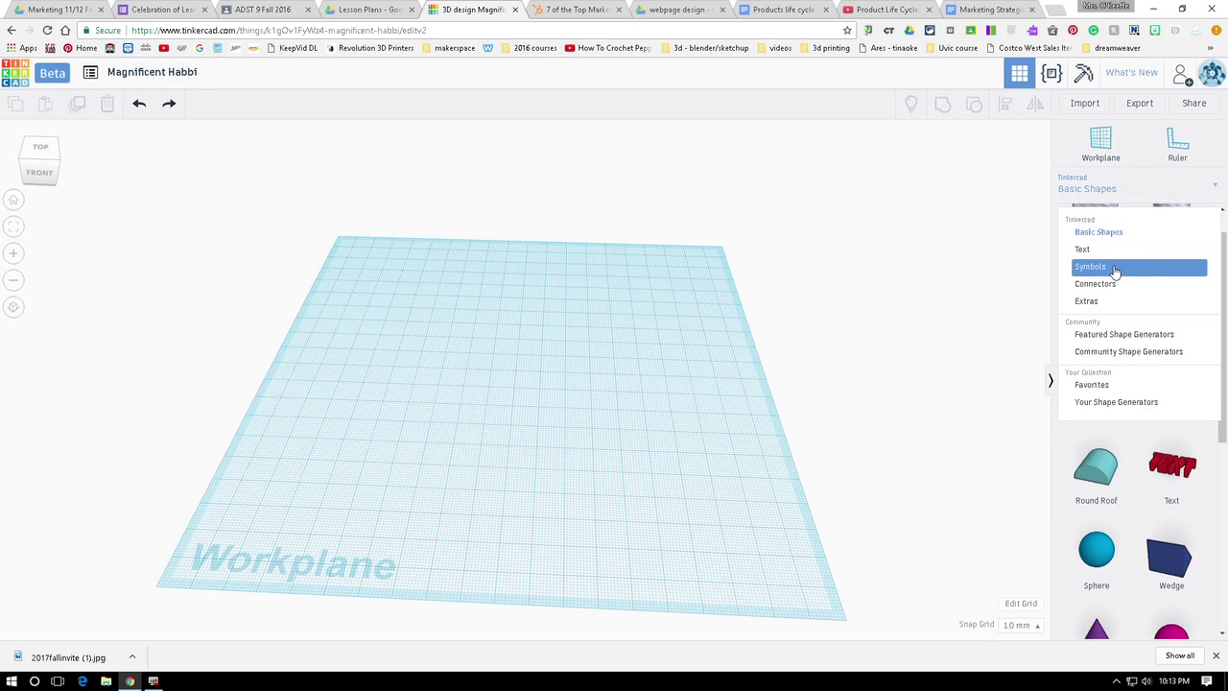
{"action": "left_click", "coordinate": [1097, 301]}
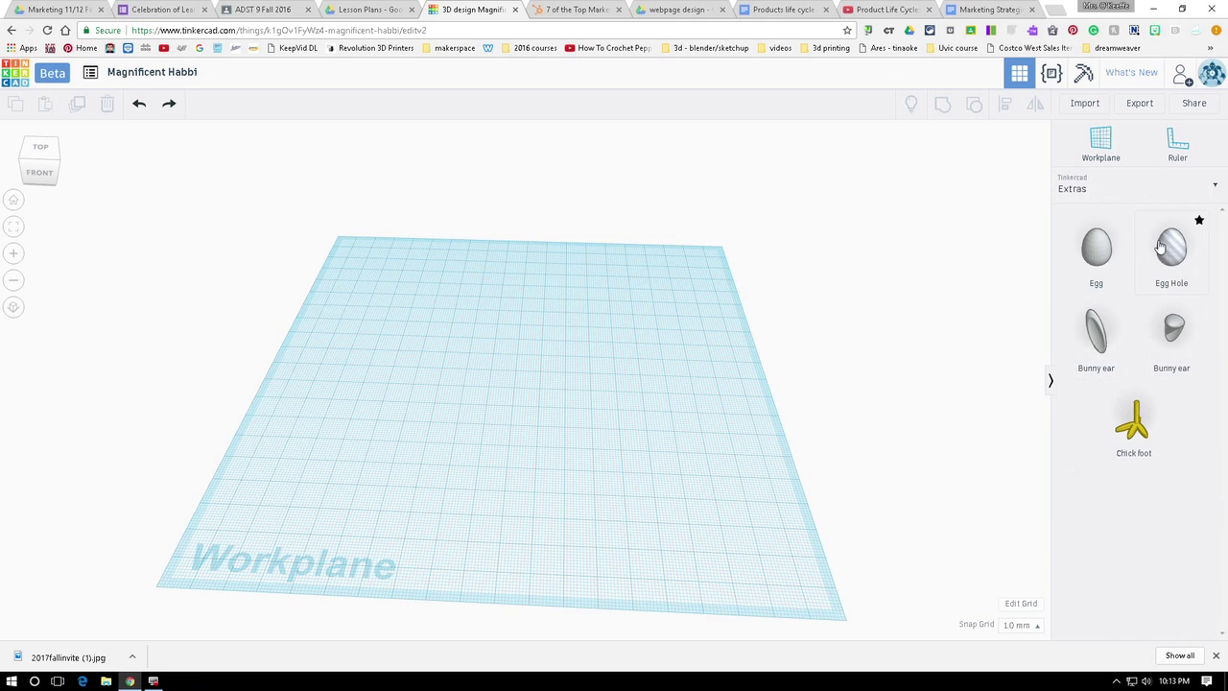
Step: Place a Star from the Symbols collection on the workplane and enlarge it to about 73.74 by 70.13 mm
{"action": "left_click", "coordinate": [1117, 189]}
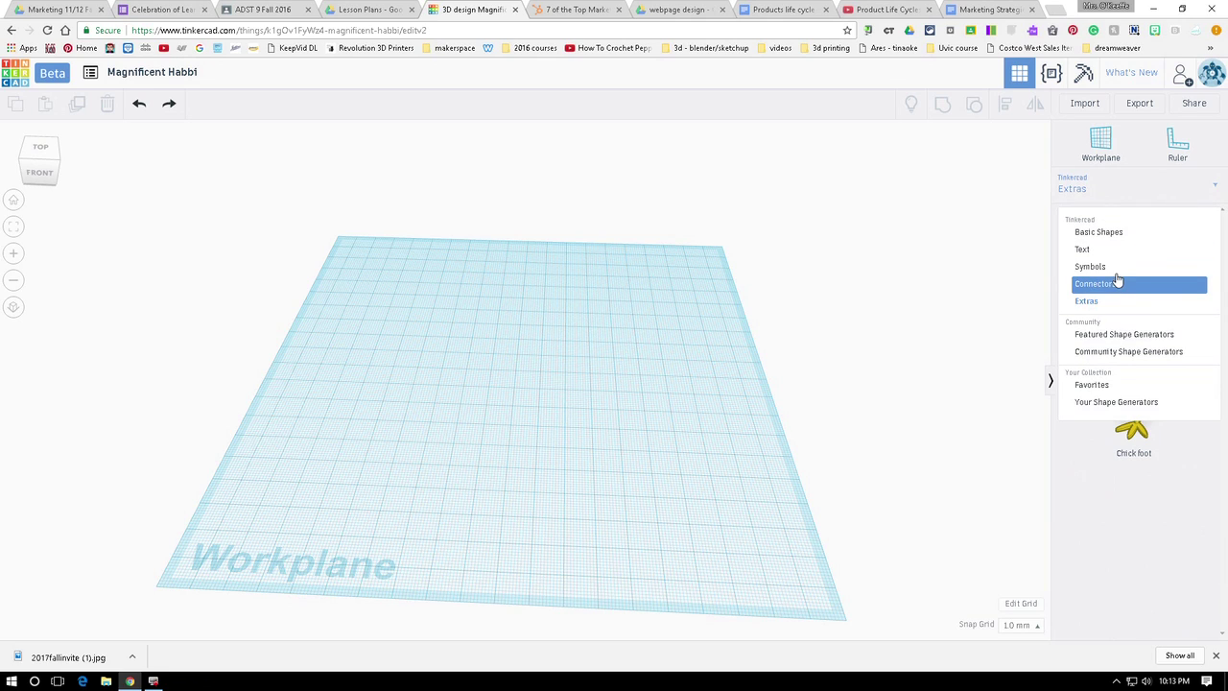
{"action": "left_click", "coordinate": [1117, 273]}
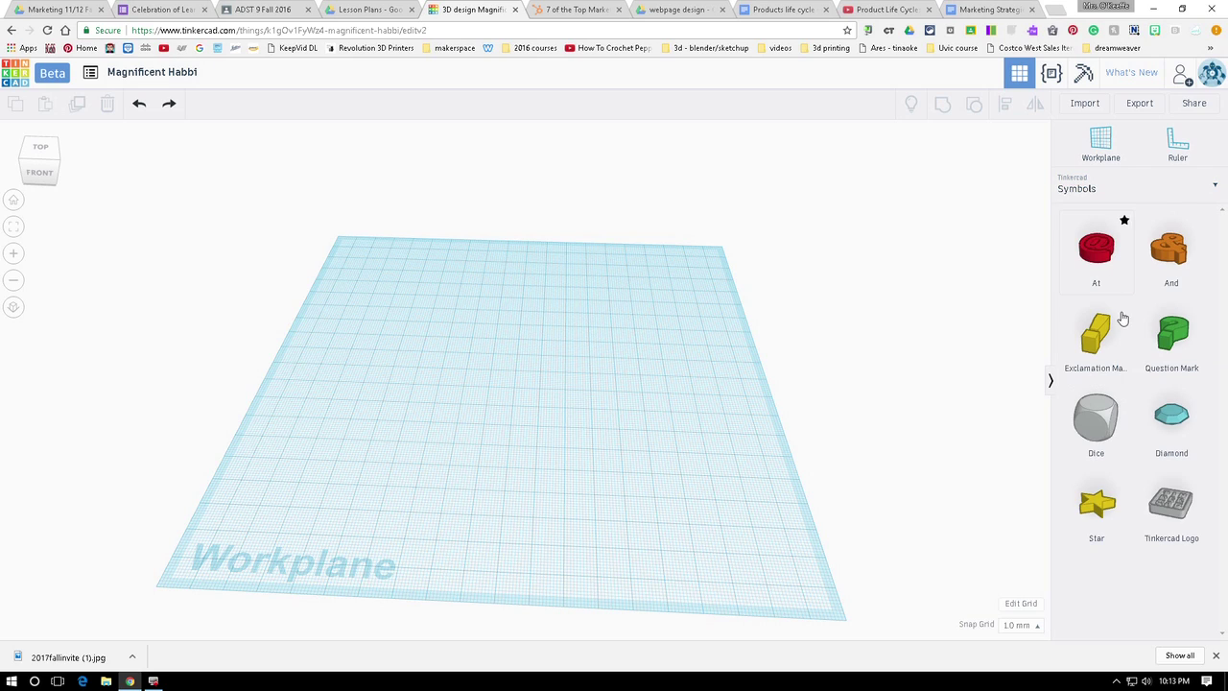
{"action": "left_click_drag", "start_coordinate": [1108, 499], "coordinate": [494, 388]}
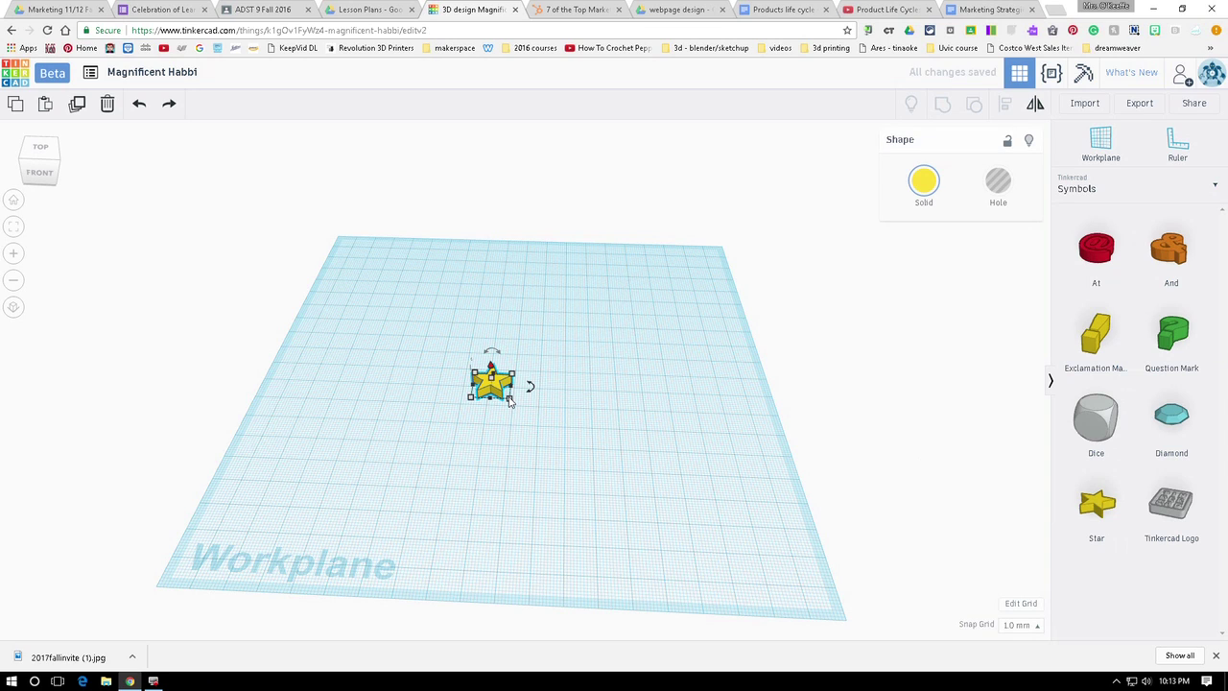
{"action": "left_click_drag", "start_coordinate": [511, 401], "coordinate": [605, 507]}
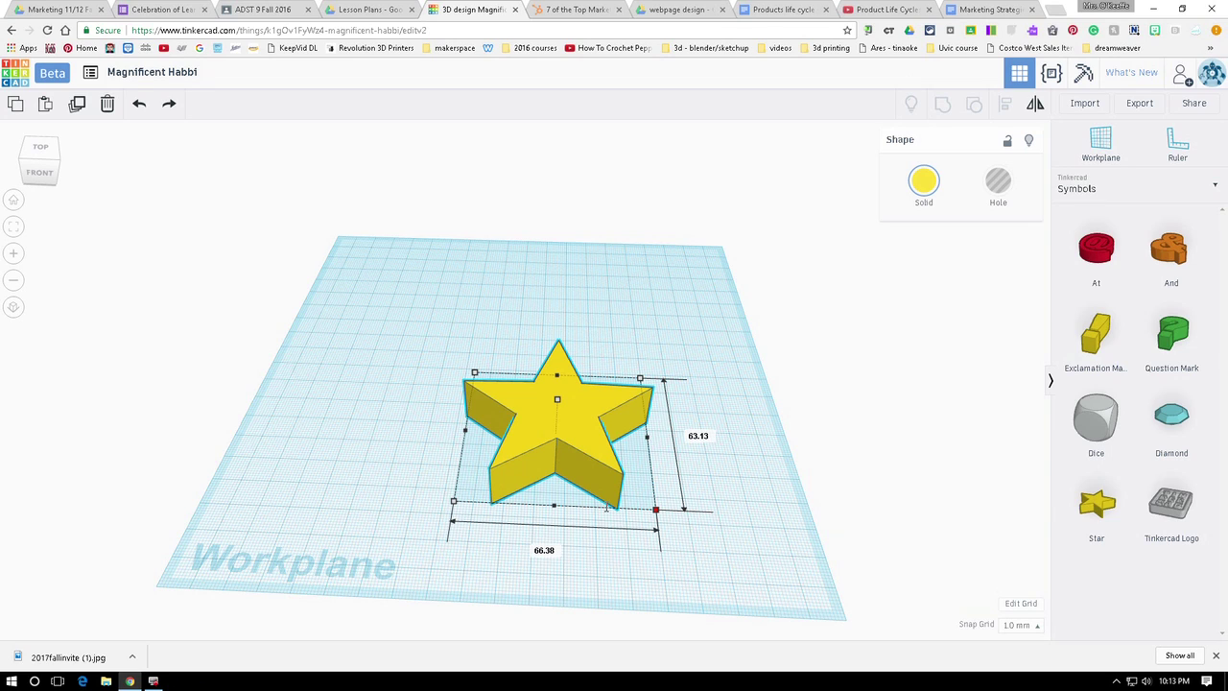
{"action": "left_click_drag", "start_coordinate": [610, 509], "coordinate": [628, 530]}
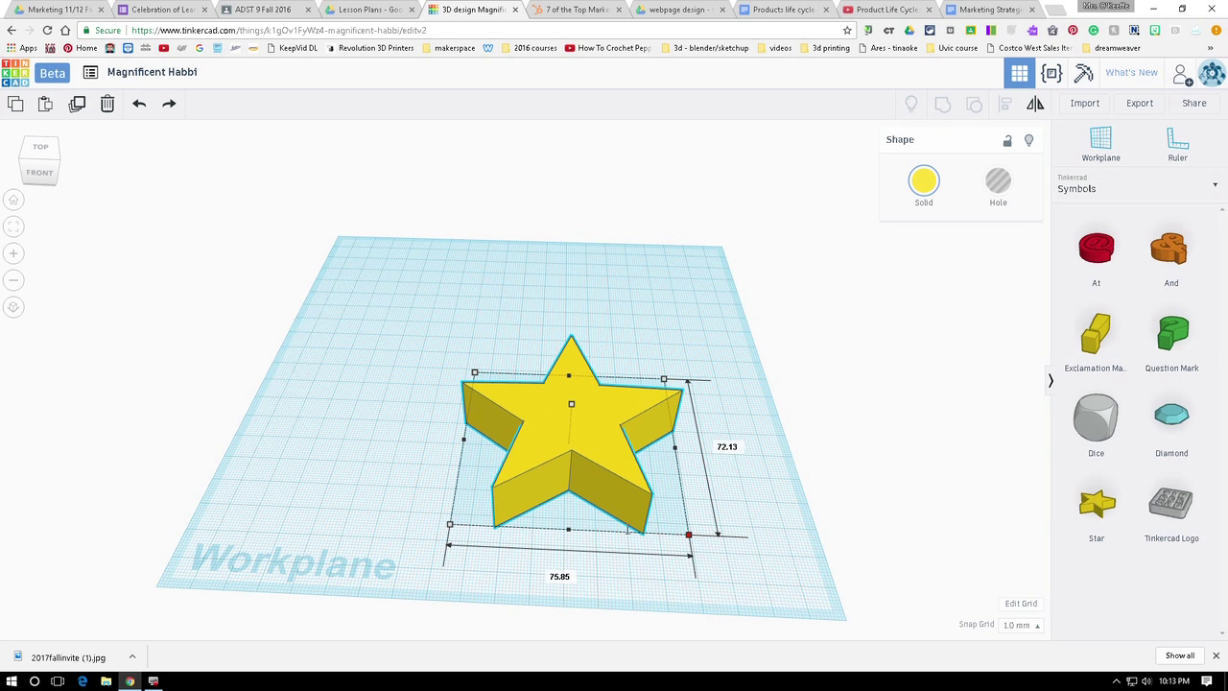
{"action": "left_click_drag", "start_coordinate": [624, 526], "coordinate": [623, 526]}
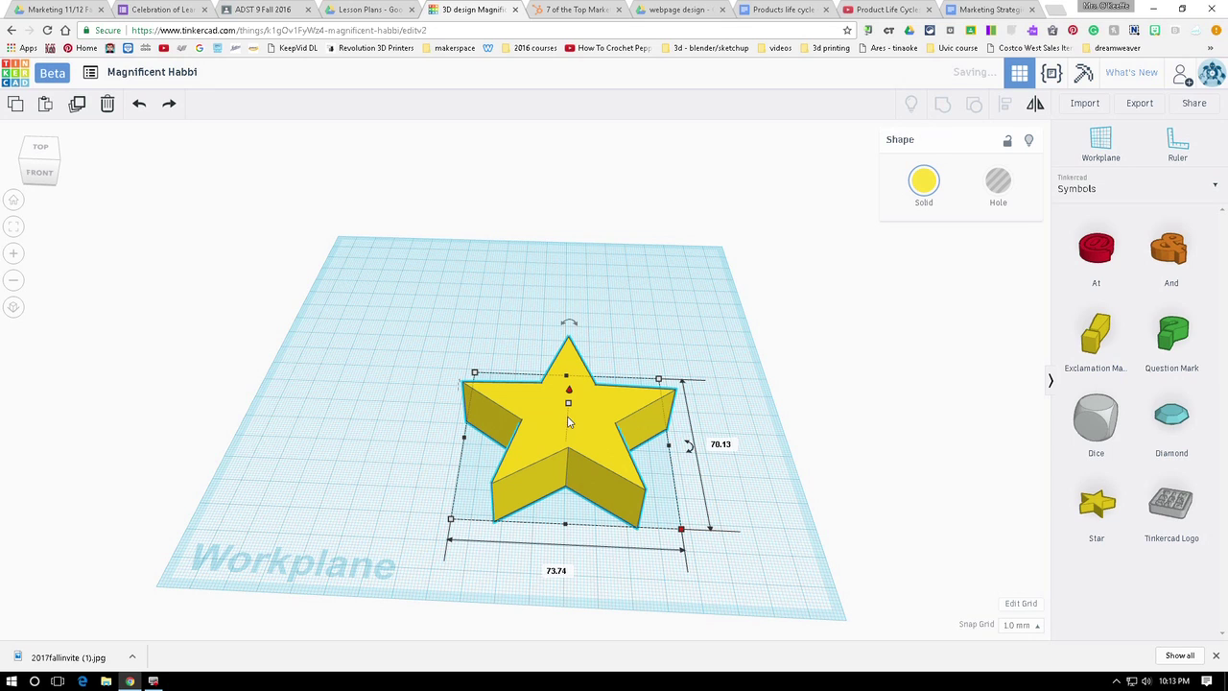
Step: Shift the star toward the back left of the workplane and flatten it to a height of 2 mm
{"action": "left_click_drag", "start_coordinate": [589, 418], "coordinate": [508, 371]}
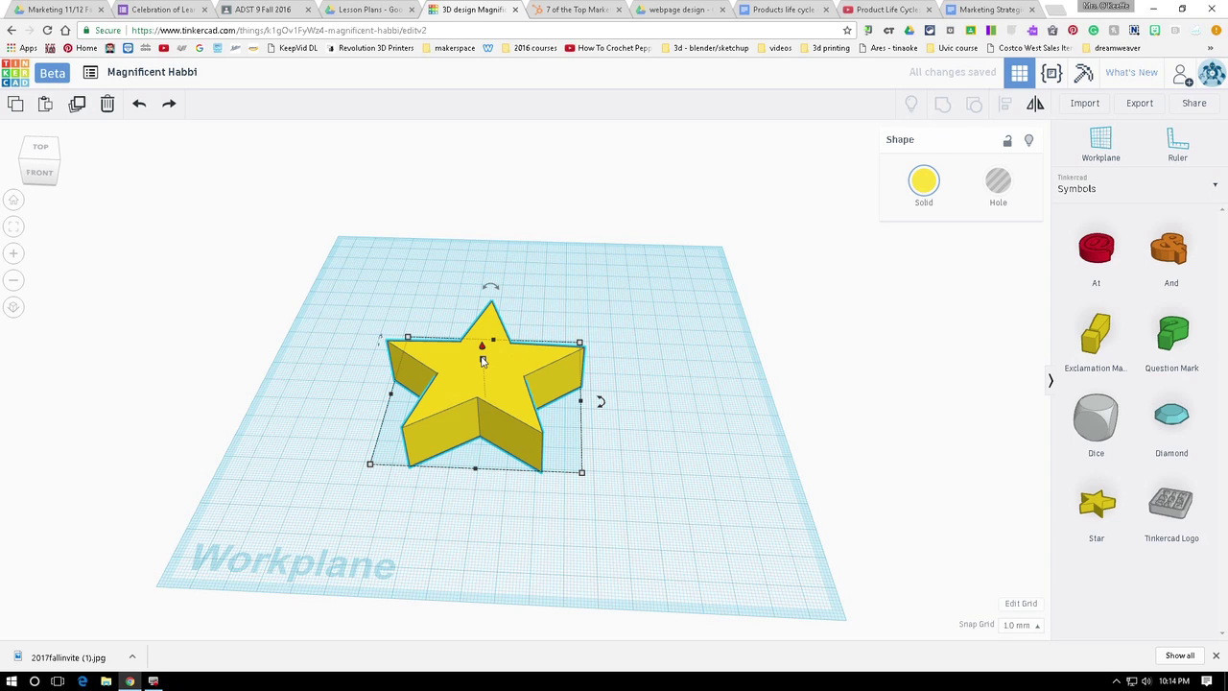
{"action": "left_click_drag", "start_coordinate": [483, 360], "coordinate": [475, 404]}
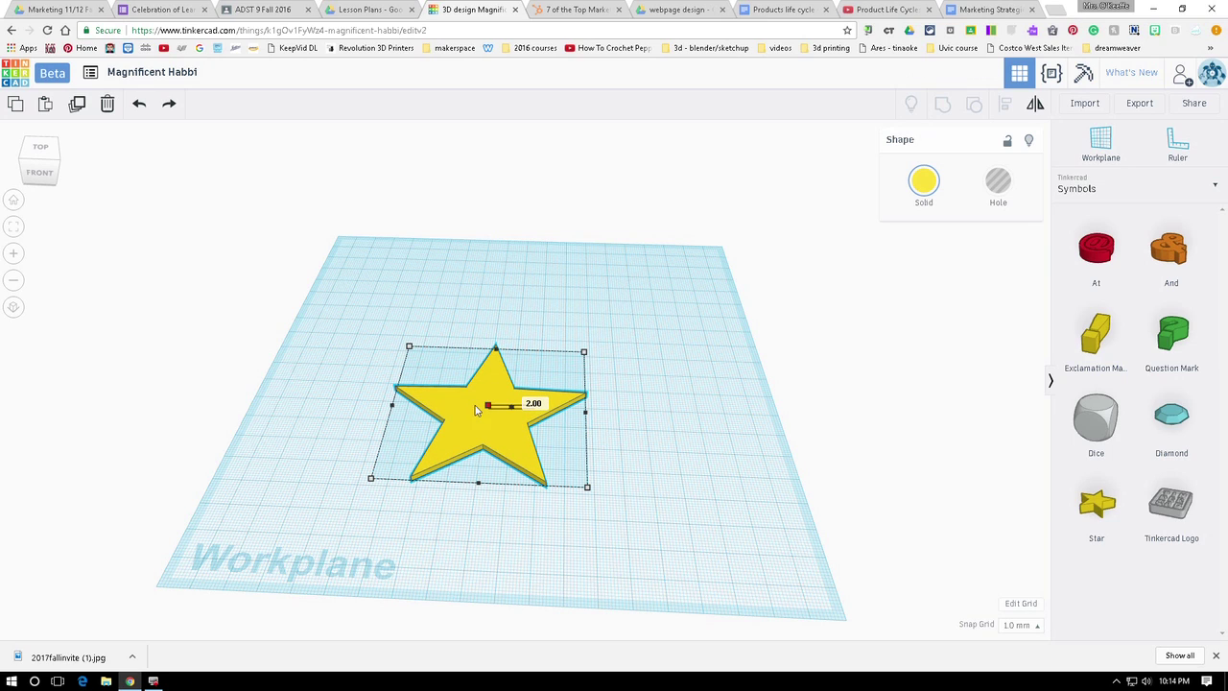
{"action": "left_click", "coordinate": [679, 425]}
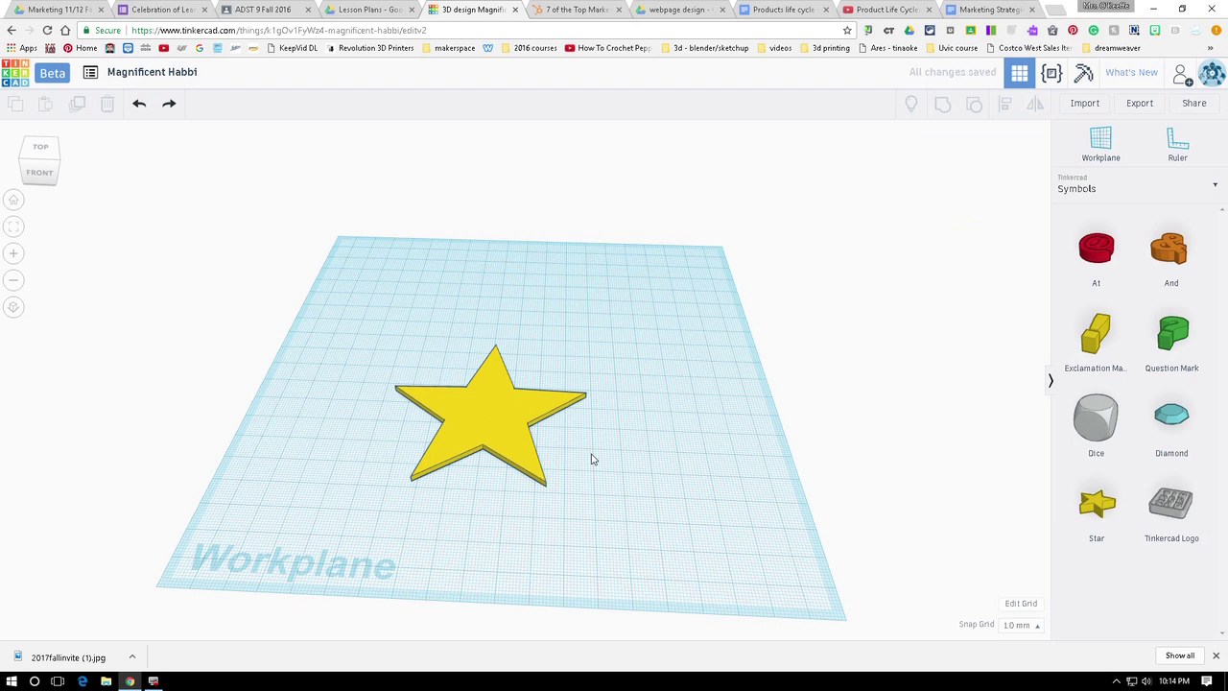
Step: Move the flattened star slightly farther toward the back left of the workplane
{"action": "left_click_drag", "start_coordinate": [501, 413], "coordinate": [473, 382]}
{"action": "left_click", "coordinate": [546, 397]}
{"action": "left_click", "coordinate": [499, 377]}
{"action": "left_click", "coordinate": [542, 447]}
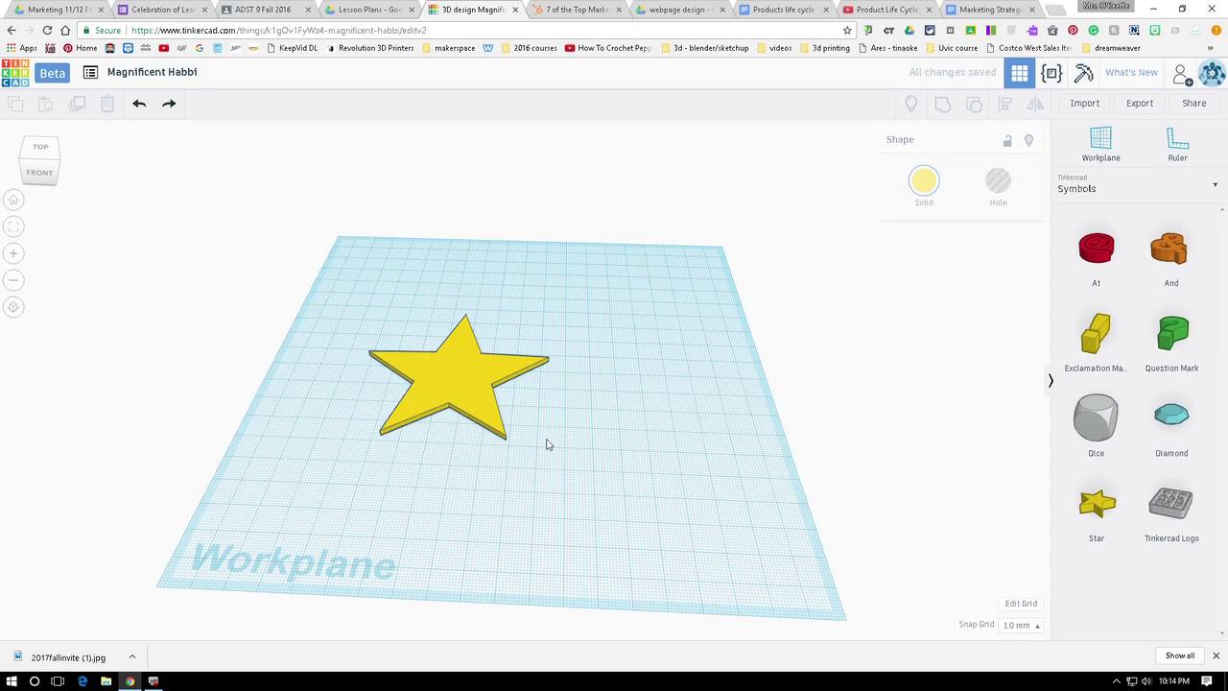
Step: Duplicate the flat star and space the two stars side by side with a small gap between them
{"action": "left_click", "coordinate": [493, 406]}
{"action": "mouse_move", "coordinate": [545, 443]}
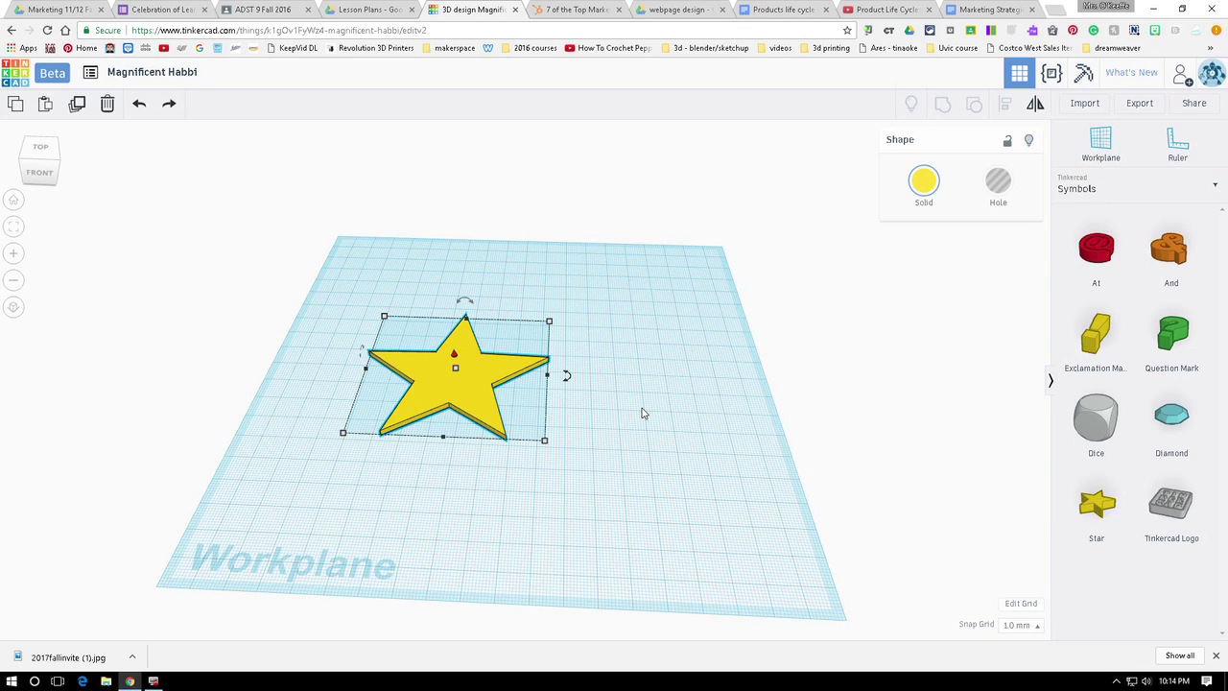
{"action": "left_click", "coordinate": [78, 106]}
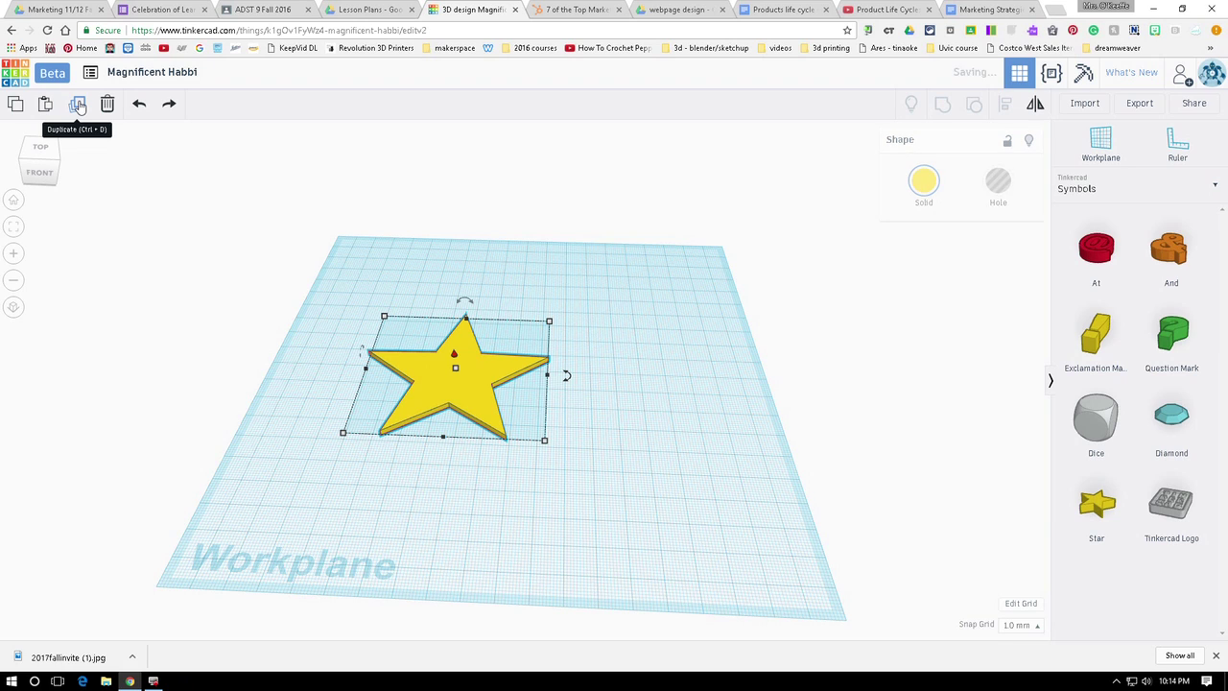
{"action": "key", "text": "Right"}
{"action": "key", "text": "Right"}
{"action": "key", "text": "Right"}
{"action": "key", "text": "Right"}
{"action": "key", "text": "Right"}
{"action": "key", "text": "Right"}
{"action": "key", "text": "Right"}
{"action": "key", "text": "Right"}
{"action": "key", "text": "Right"}
{"action": "key", "text": "Right"}
{"action": "key", "text": "Right"}
{"action": "key", "text": "Right"}
{"action": "key", "text": "Right"}
{"action": "key", "text": "Right"}
{"action": "key", "text": "Right"}
{"action": "key", "text": "Right"}
{"action": "key", "text": "Right"}
{"action": "key", "text": "Right"}
{"action": "key", "text": "Right"}
{"action": "key", "text": "Right"}
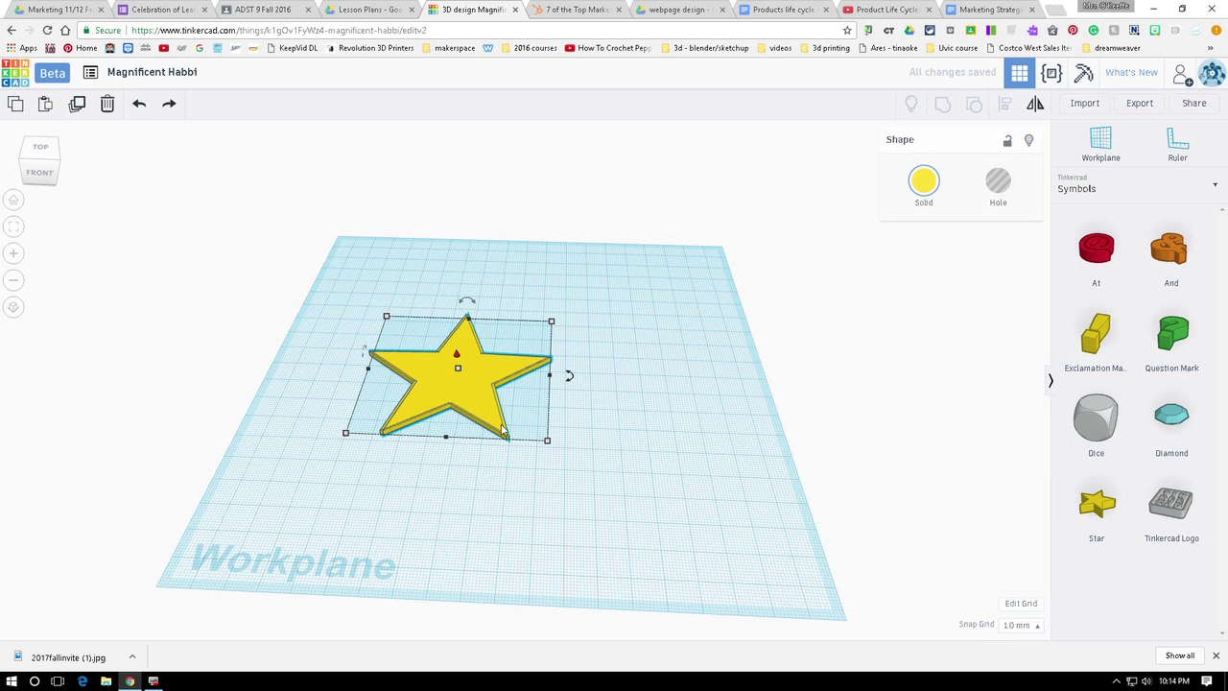
{"action": "key", "text": "Right"}
{"action": "key", "text": "Right"}
{"action": "key", "text": "Right"}
{"action": "key", "text": "Right"}
{"action": "key", "text": "Right"}
{"action": "key", "text": "Right"}
{"action": "key", "text": "Right"}
{"action": "key", "text": "Right"}
{"action": "key", "text": "Right"}
{"action": "key", "text": "Right"}
{"action": "key", "text": "Right"}
{"action": "key", "text": "Right"}
{"action": "key", "text": "Right"}
{"action": "key", "text": "Right"}
{"action": "key", "text": "Right"}
{"action": "key", "text": "Right"}
{"action": "key", "text": "Right"}
{"action": "key", "text": "Right"}
{"action": "key", "text": "Right"}
{"action": "key", "text": "Right"}
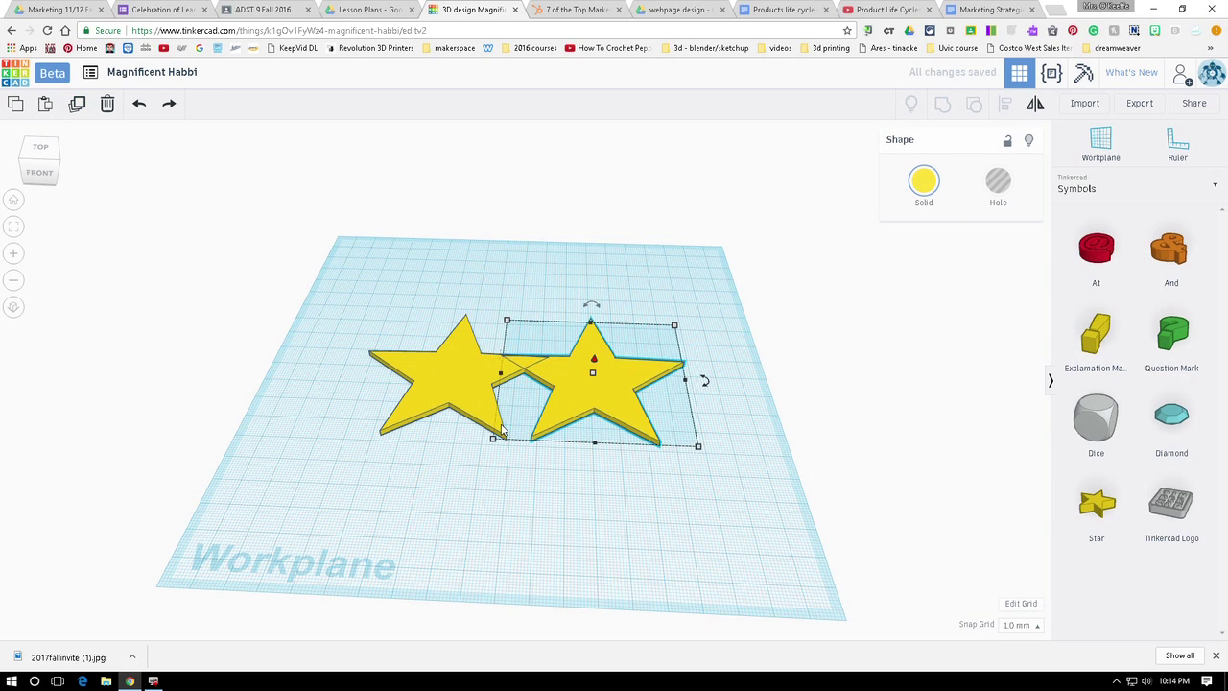
{"action": "key", "text": "Right"}
{"action": "key", "text": "Right"}
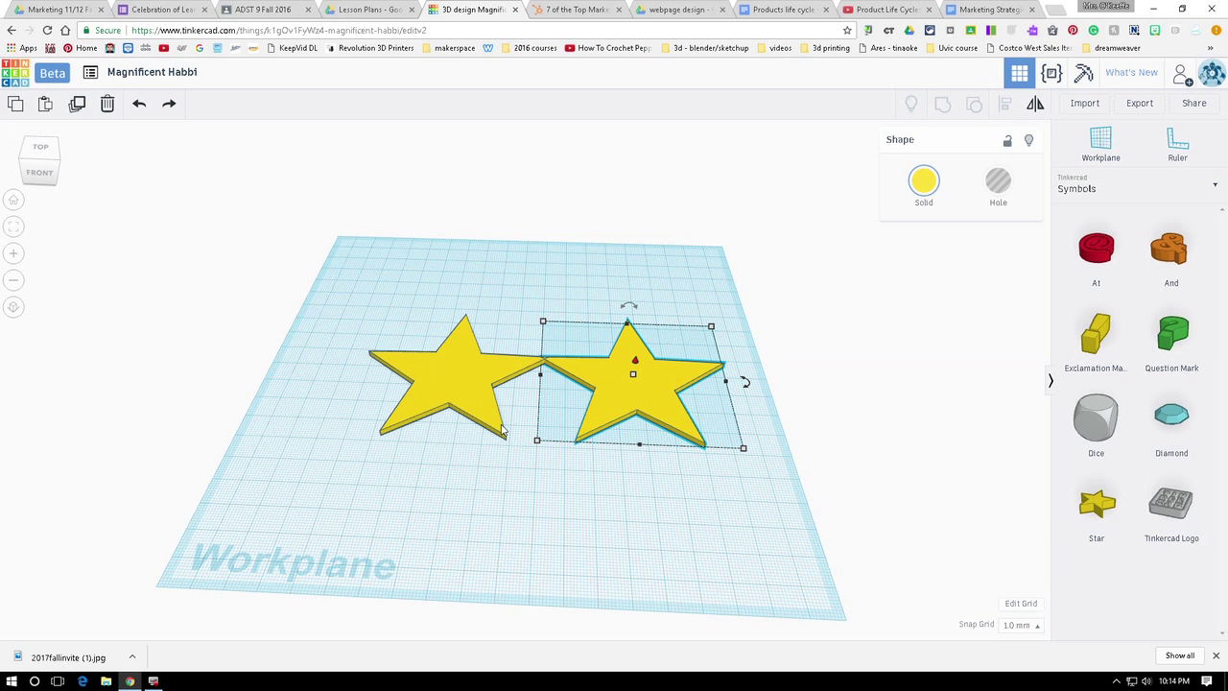
{"action": "left_click_drag", "start_coordinate": [466, 375], "coordinate": [436, 378]}
Step: Shrink the right-hand star to about 68.48 by 65.13 mm and make it much taller than the flat star
{"action": "left_click", "coordinate": [619, 375]}
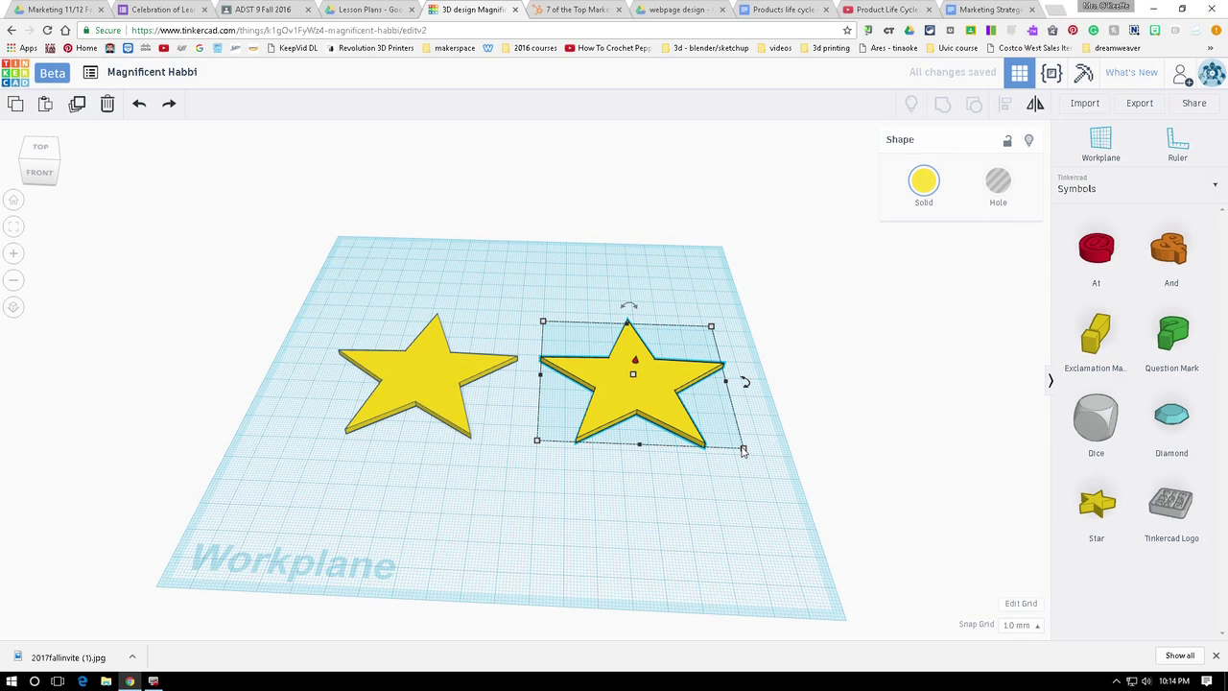
{"action": "left_click_drag", "start_coordinate": [744, 451], "coordinate": [716, 438]}
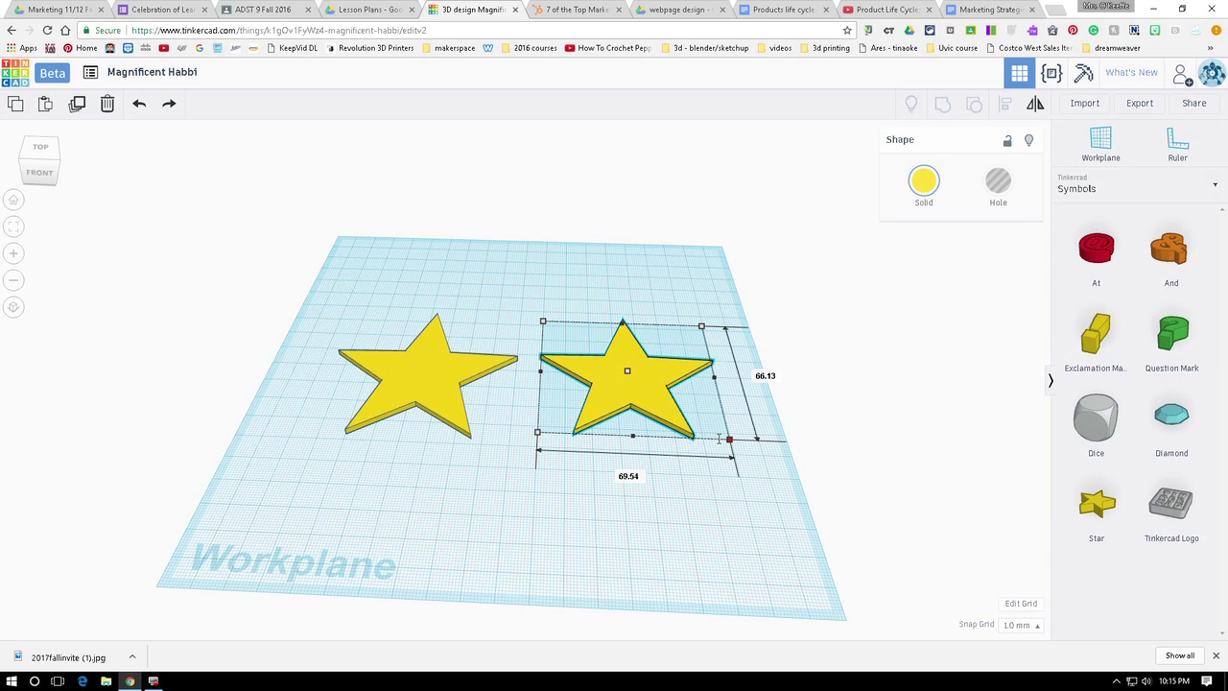
{"action": "left_click_drag", "start_coordinate": [716, 439], "coordinate": [706, 436]}
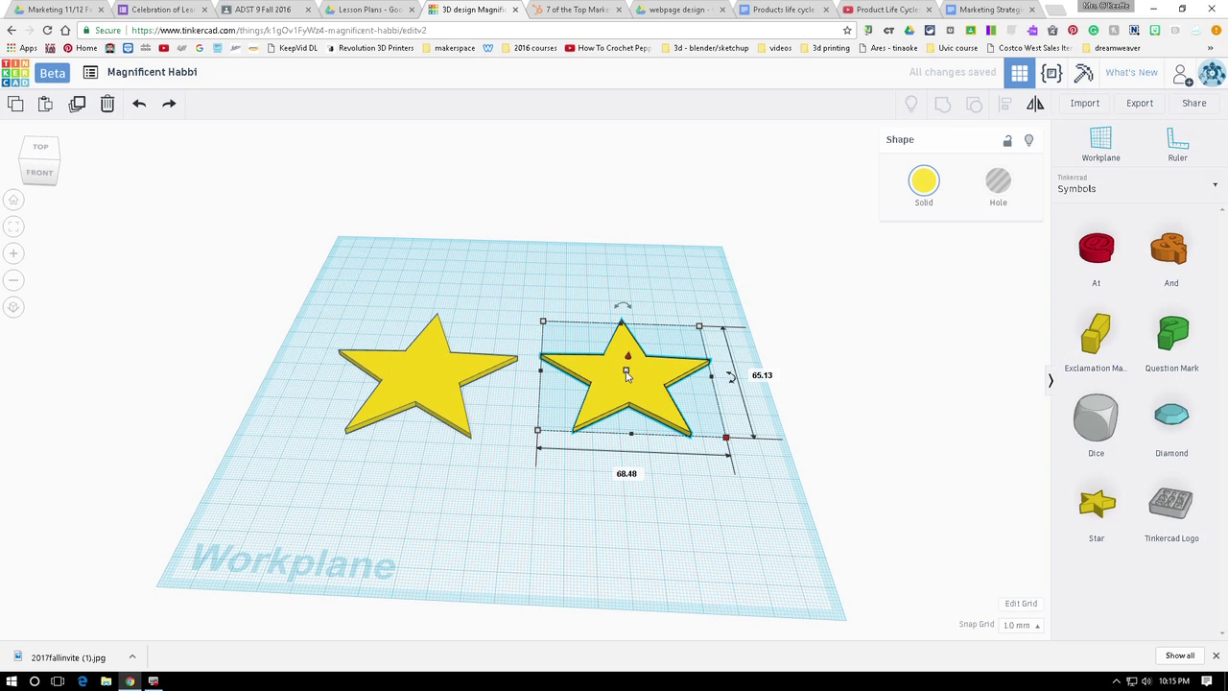
{"action": "left_click_drag", "start_coordinate": [625, 376], "coordinate": [628, 349]}
{"action": "left_click", "coordinate": [657, 511]}
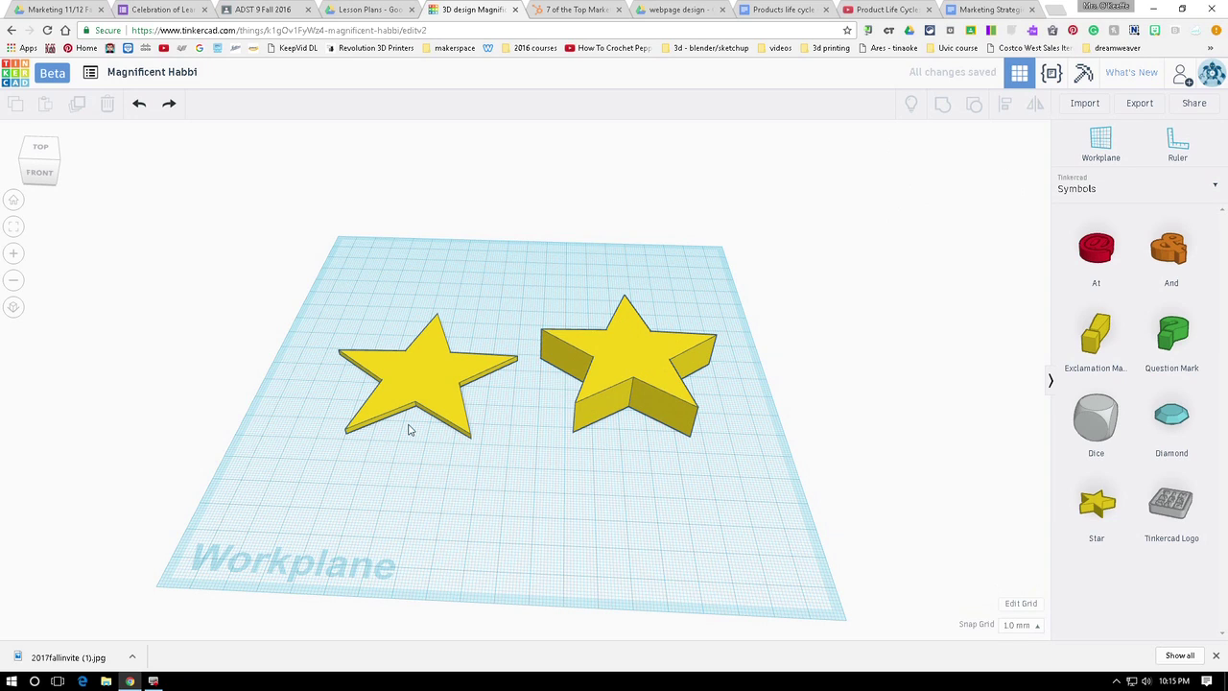
Step: Align the flat and tall stars so they are centered on each other in both horizontal directions
{"action": "left_click", "coordinate": [434, 384]}
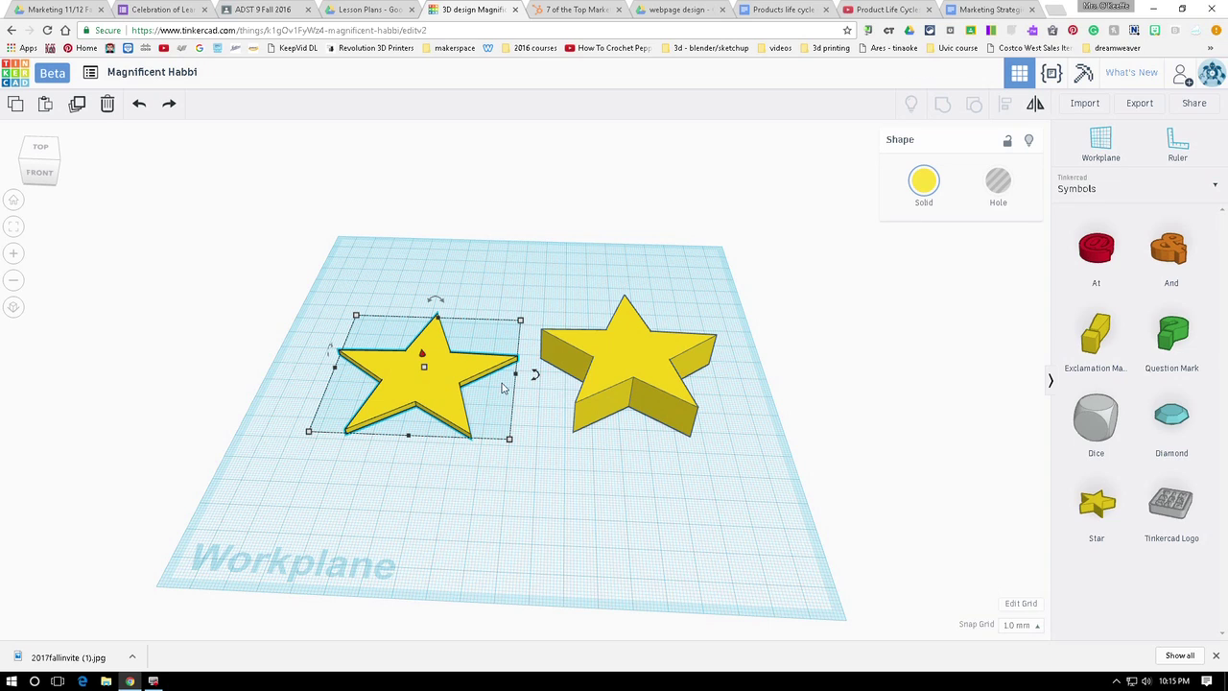
{"action": "left_click", "coordinate": [633, 378], "text": "shift"}
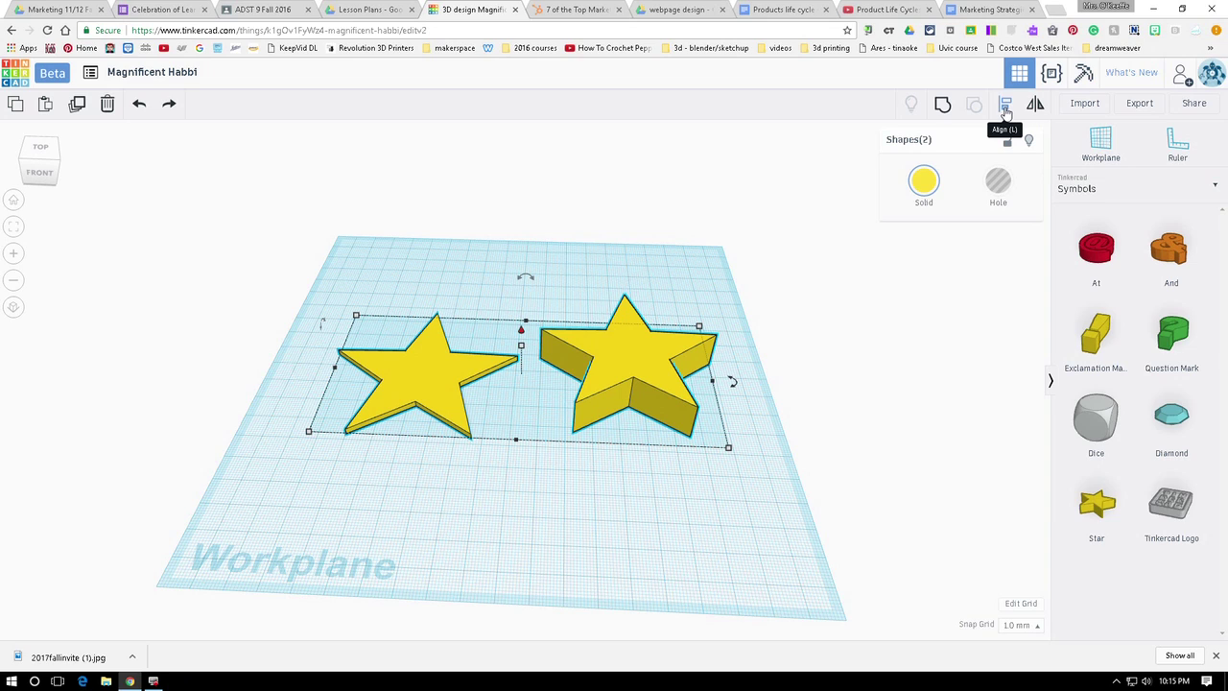
{"action": "left_click", "coordinate": [1005, 106]}
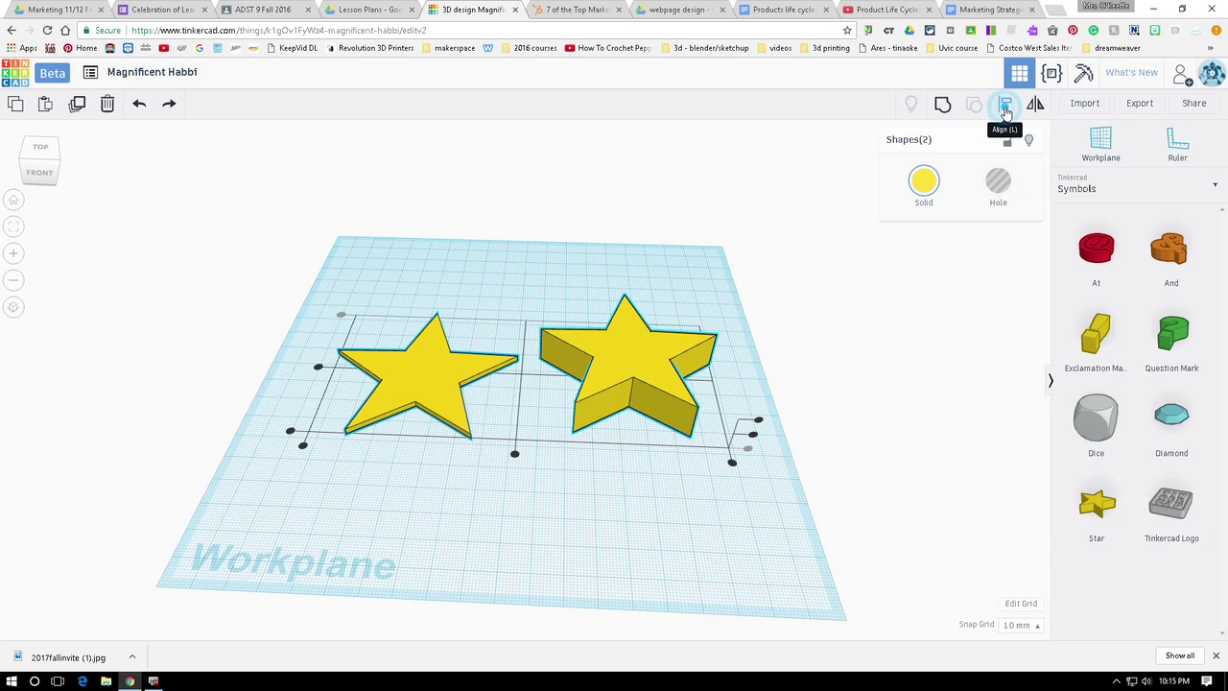
{"action": "mouse_move", "coordinate": [515, 456]}
{"action": "left_click", "coordinate": [515, 457]}
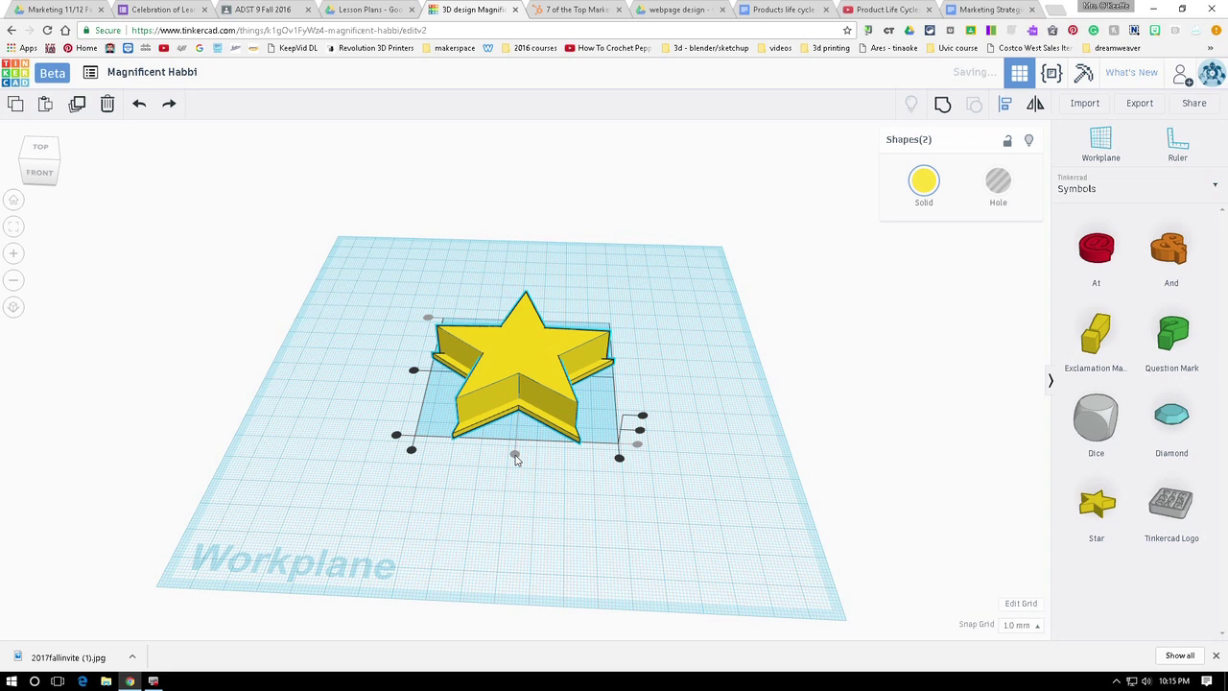
{"action": "left_click", "coordinate": [413, 370]}
{"action": "right_click_drag", "start_coordinate": [712, 492], "coordinate": [721, 518]}
{"action": "left_click", "coordinate": [719, 470]}
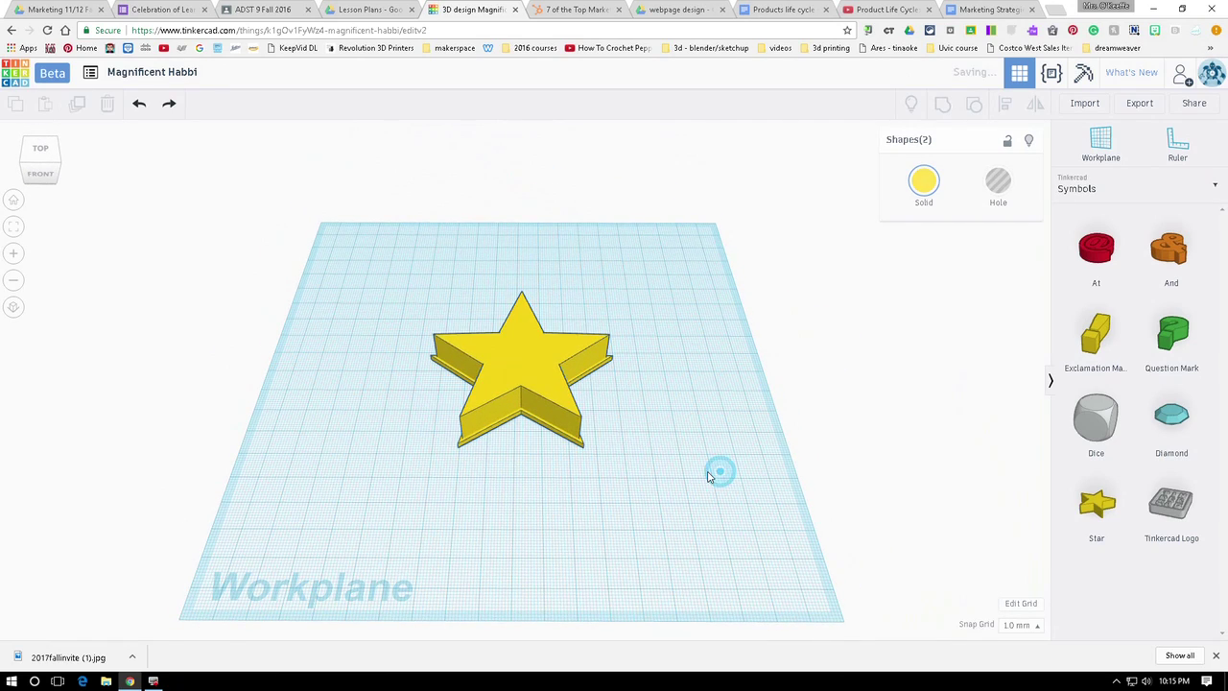
Step: Group the two centered stars into a single shape
{"action": "left_click", "coordinate": [505, 422]}
{"action": "left_click", "coordinate": [579, 447], "text": "shift"}
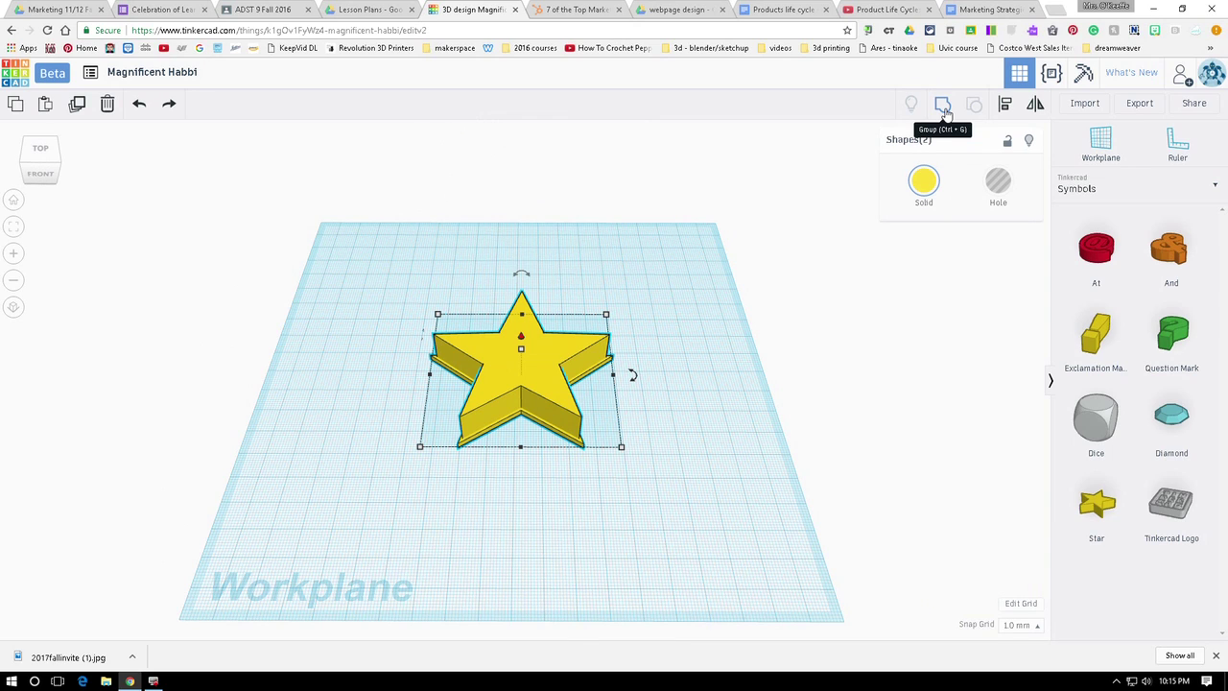
{"action": "left_click", "coordinate": [944, 111]}
{"action": "left_click", "coordinate": [705, 471]}
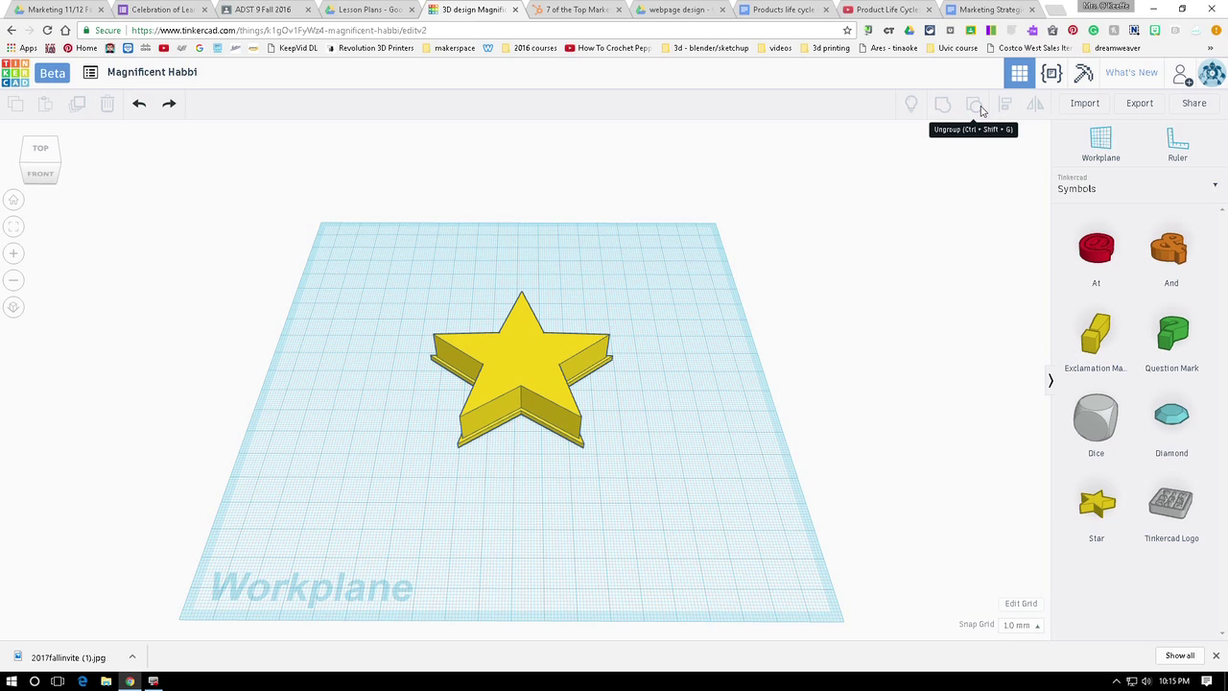
{"action": "left_click", "coordinate": [542, 359]}
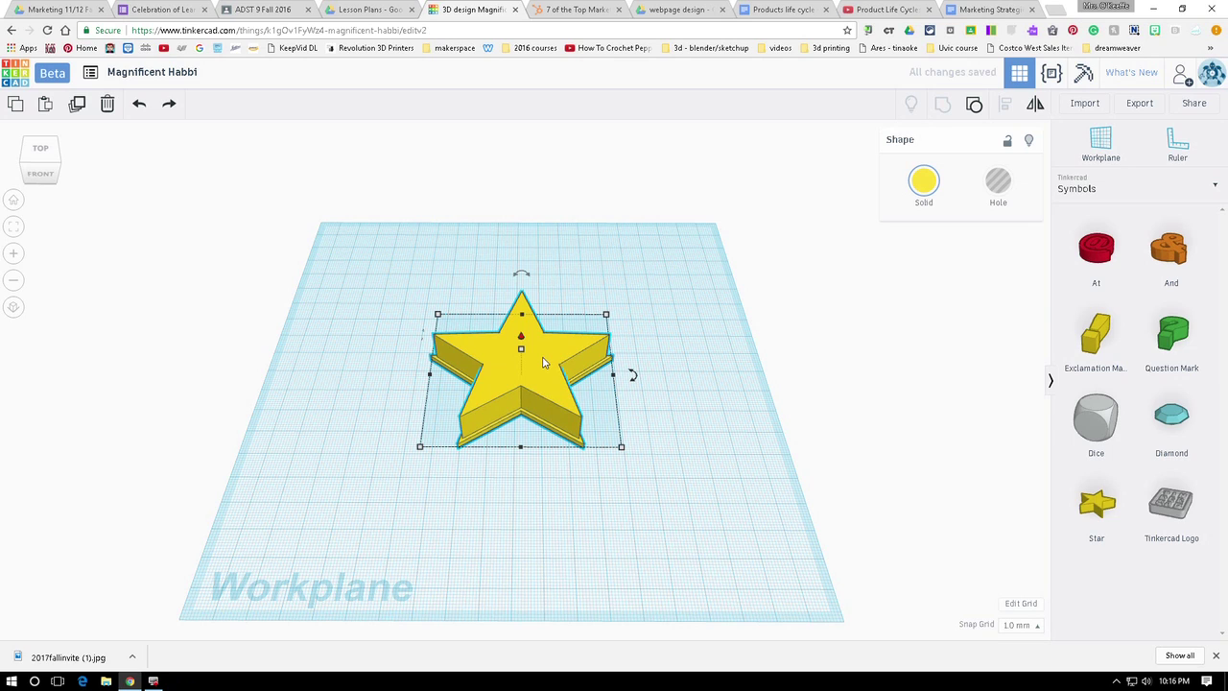
{"action": "key", "text": "ctrl+d"}
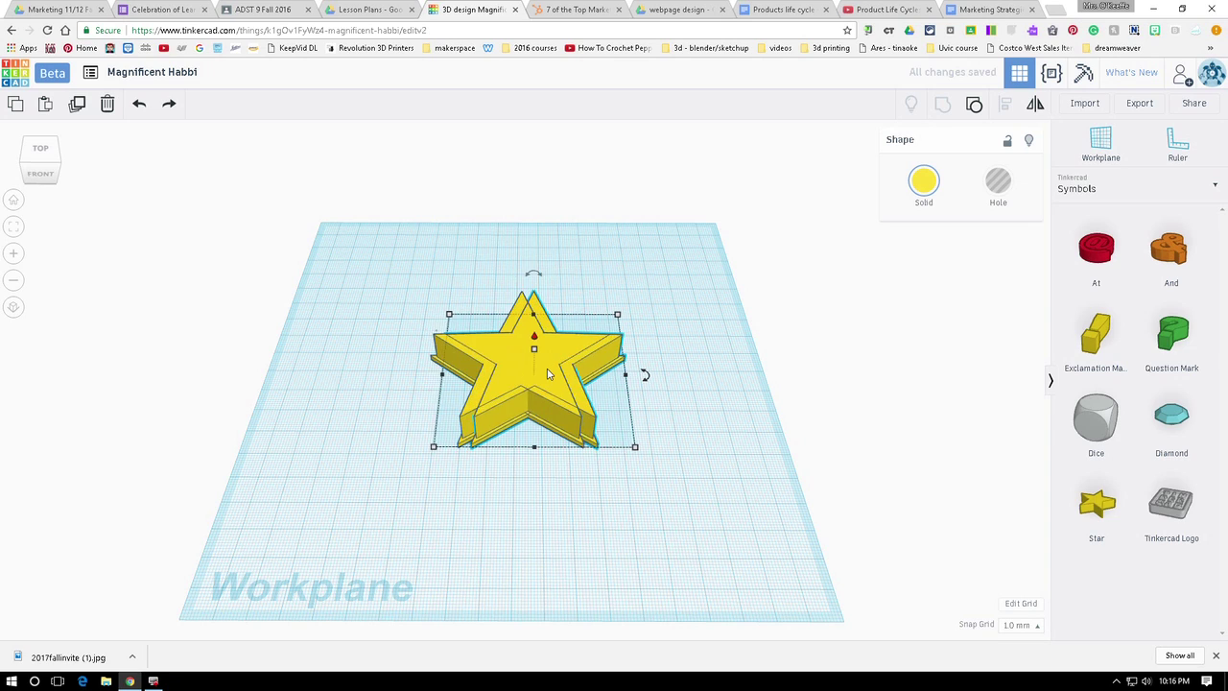
{"action": "key", "text": "shift+Right"}
{"action": "key", "text": "shift+Right"}
{"action": "key", "text": "shift+Right"}
{"action": "key", "text": "shift+Right"}
{"action": "key", "text": "shift+Right"}
{"action": "key", "text": "shift+Right"}
{"action": "key", "text": "shift+Right"}
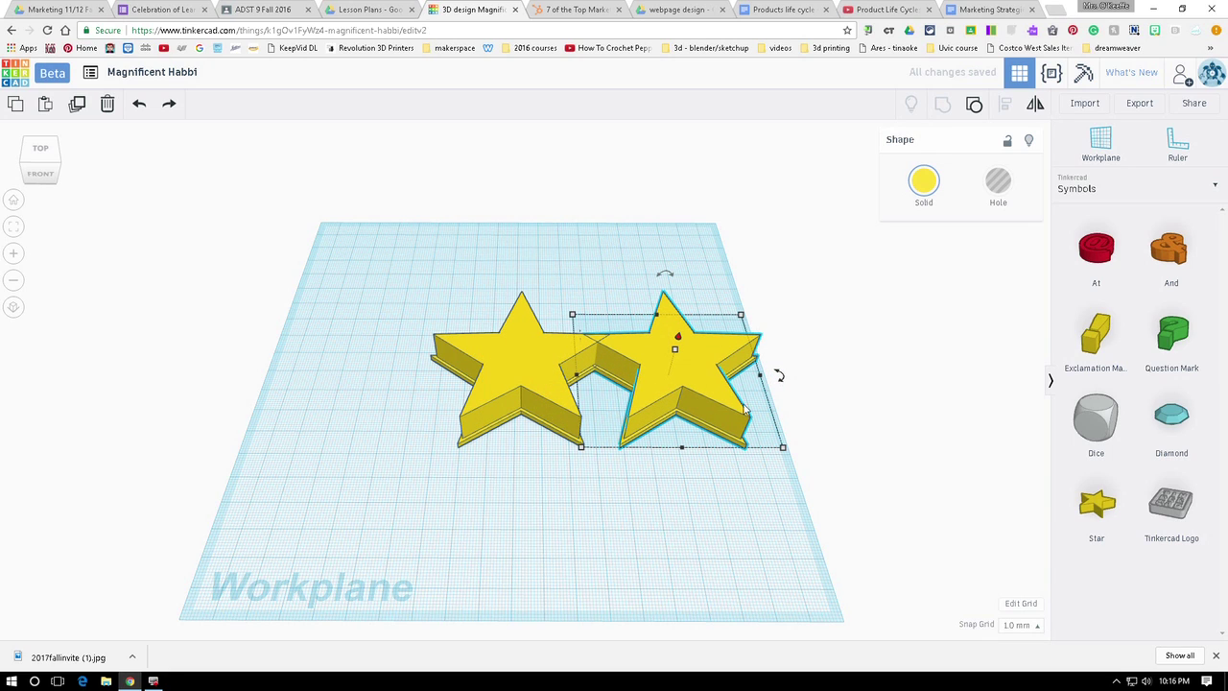
{"action": "key", "text": "Delete"}
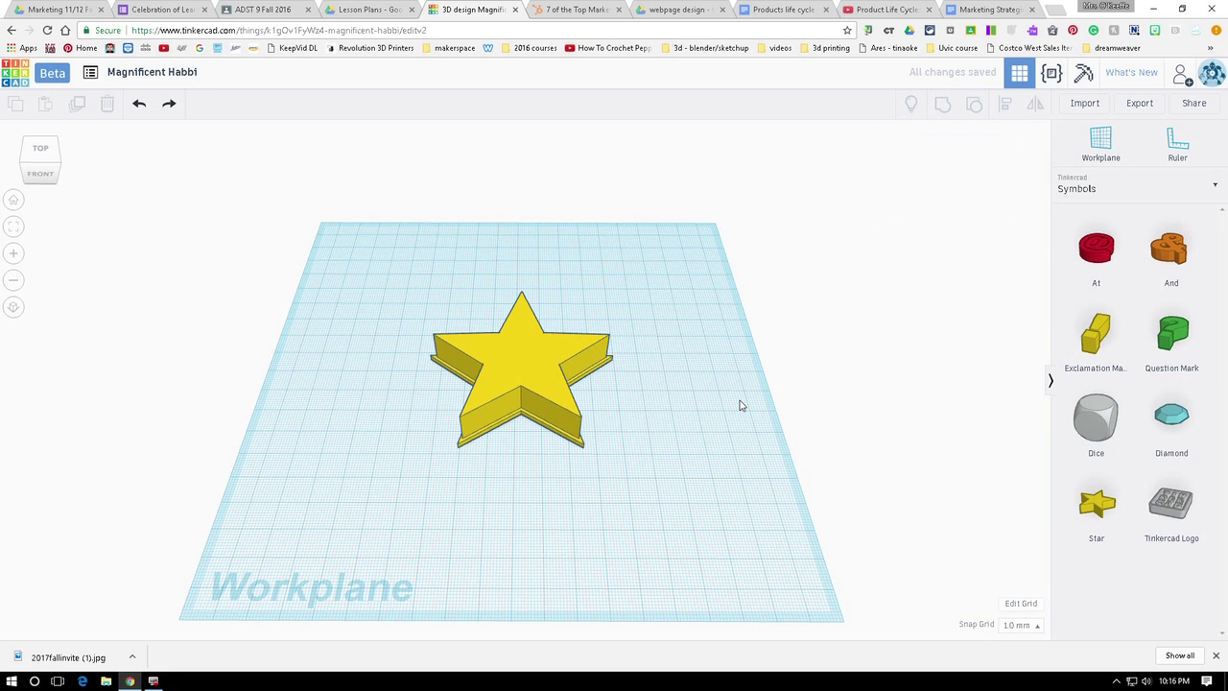
Step: Ungroup the combined star and place a duplicate of the tall star to the right of the original
{"action": "left_click", "coordinate": [544, 344]}
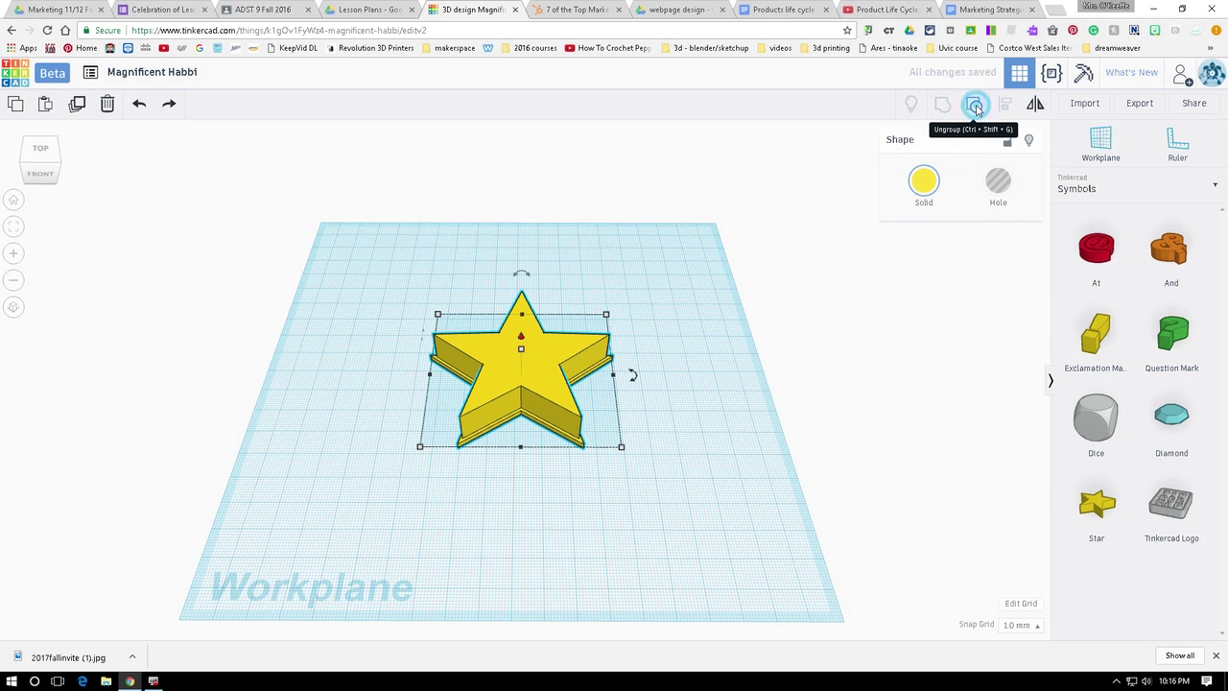
{"action": "left_click", "coordinate": [695, 441]}
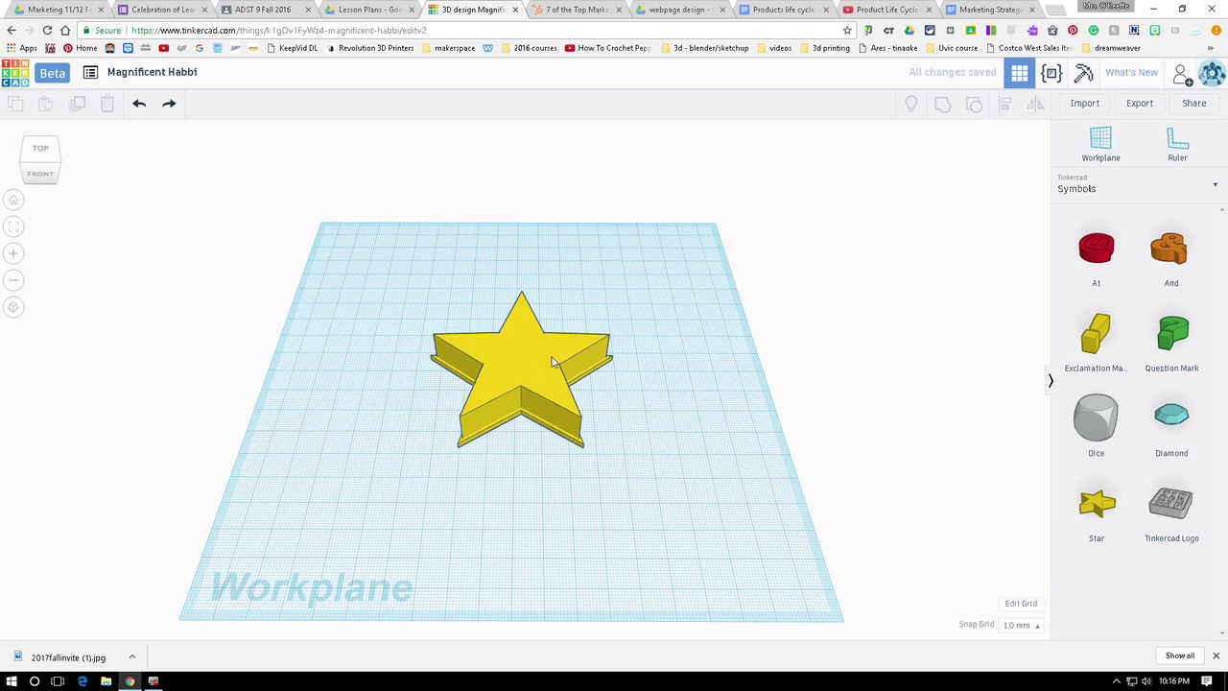
{"action": "left_click", "coordinate": [526, 329]}
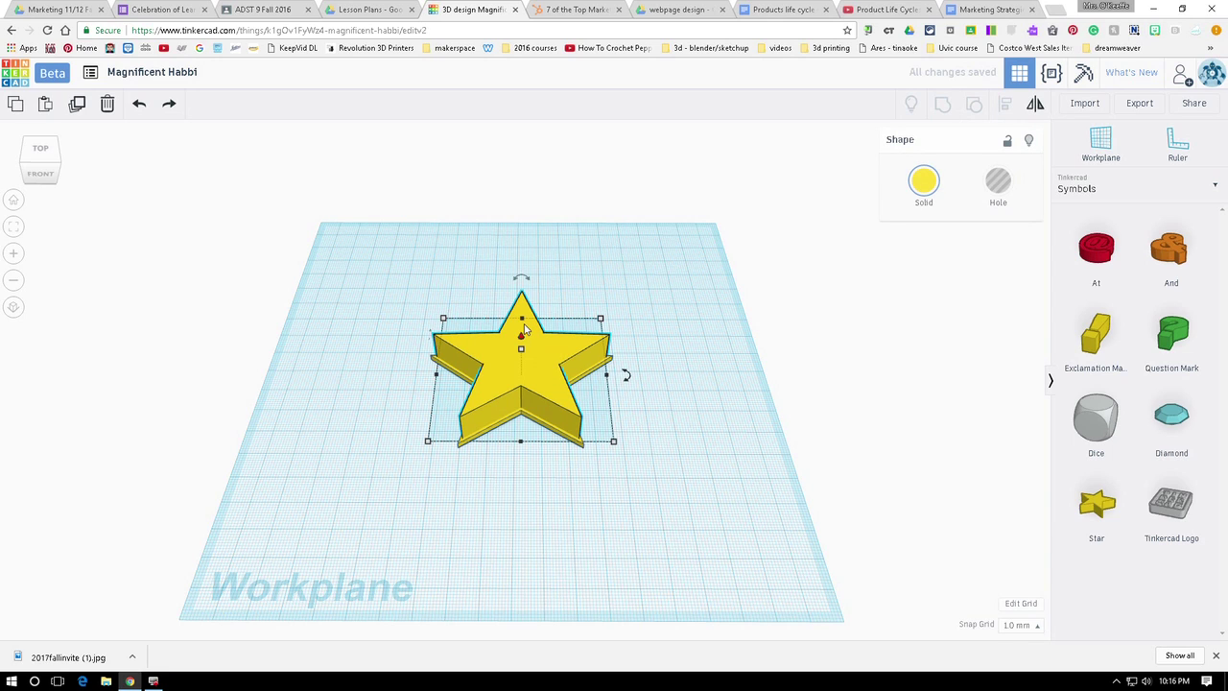
{"action": "key", "text": "ctrl+d"}
{"action": "key", "text": "Right"}
{"action": "key", "text": "Right"}
{"action": "key", "text": "Right"}
{"action": "key", "text": "Right"}
{"action": "key", "text": "Right"}
{"action": "key", "text": "Right"}
{"action": "key", "text": "Right"}
{"action": "key", "text": "Right"}
{"action": "key", "text": "Right"}
{"action": "key", "text": "Right"}
{"action": "key", "text": "Right"}
{"action": "key", "text": "Right"}
{"action": "key", "text": "Right"}
{"action": "key", "text": "Right"}
{"action": "key", "text": "Right"}
{"action": "key", "text": "Right"}
{"action": "key", "text": "Right"}
{"action": "key", "text": "Right"}
{"action": "key", "text": "Right"}
{"action": "key", "text": "Right"}
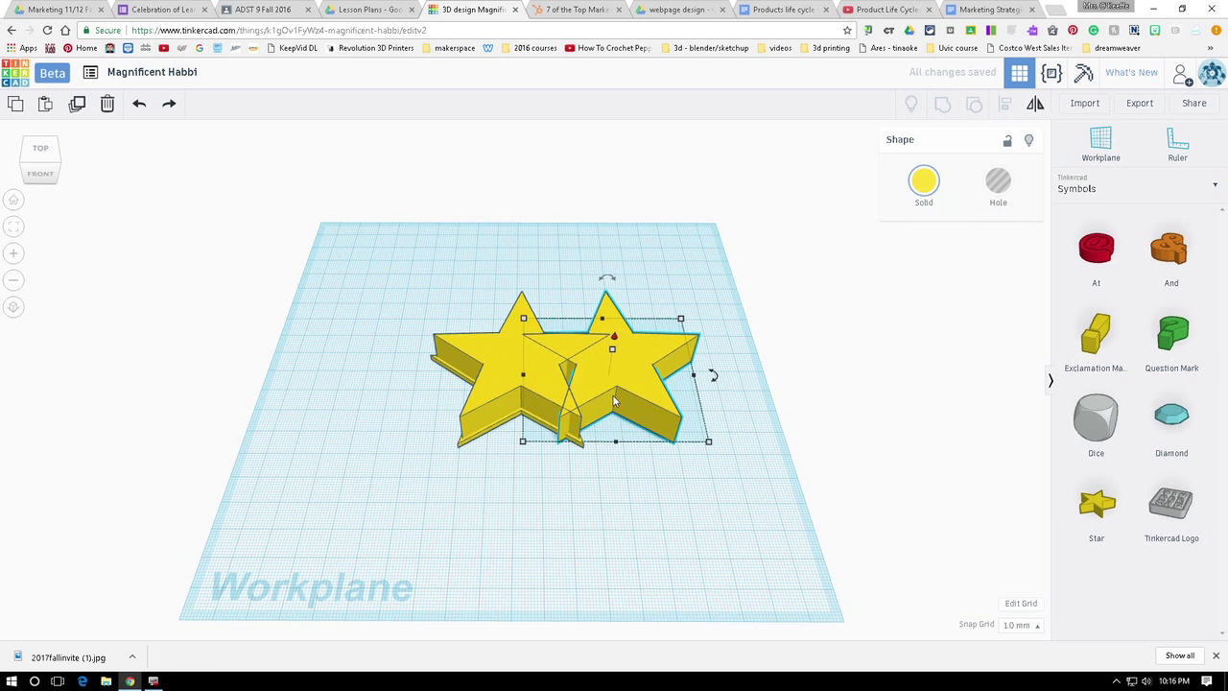
{"action": "key", "text": "Right"}
{"action": "key", "text": "Right"}
{"action": "key", "text": "Right"}
{"action": "key", "text": "Right"}
{"action": "key", "text": "Right"}
{"action": "key", "text": "Right"}
{"action": "key", "text": "Right"}
{"action": "key", "text": "Right"}
{"action": "key", "text": "Right"}
{"action": "key", "text": "Right"}
{"action": "key", "text": "Right"}
{"action": "key", "text": "Right"}
{"action": "key", "text": "Right"}
{"action": "key", "text": "Right"}
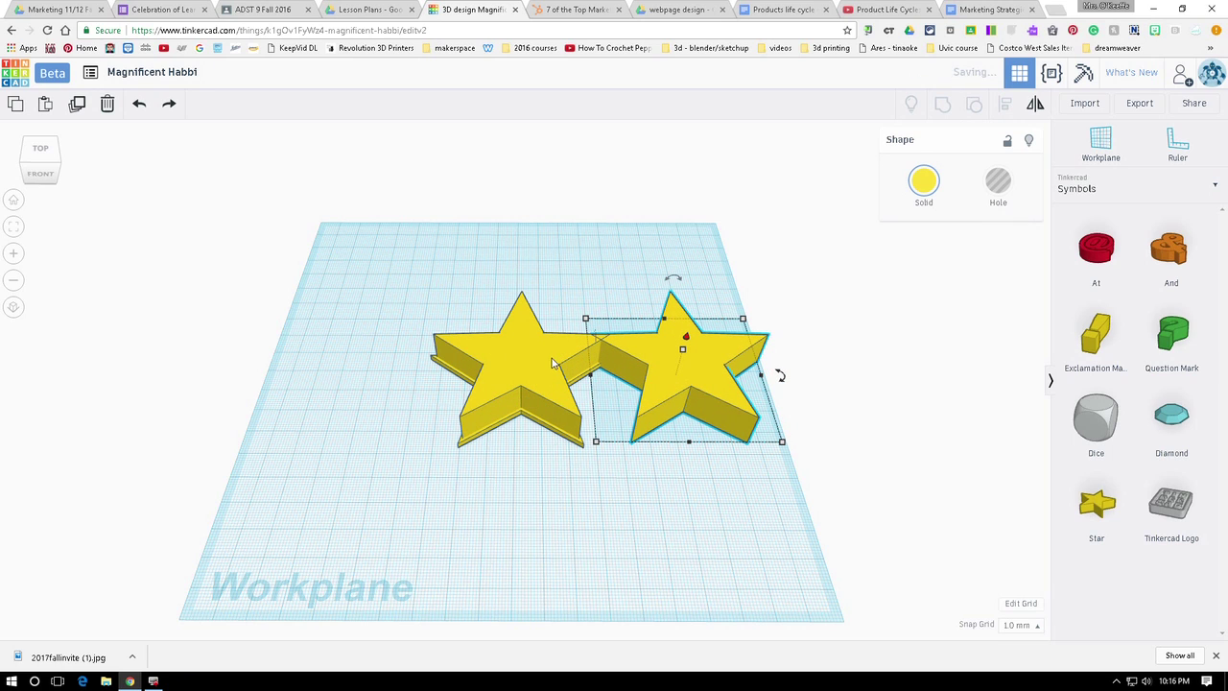
Step: Regroup the original tall star with its flat base and move the group about 46 mm left and 3 mm forward
{"action": "left_click_drag", "start_coordinate": [552, 362], "coordinate": [540, 359]}
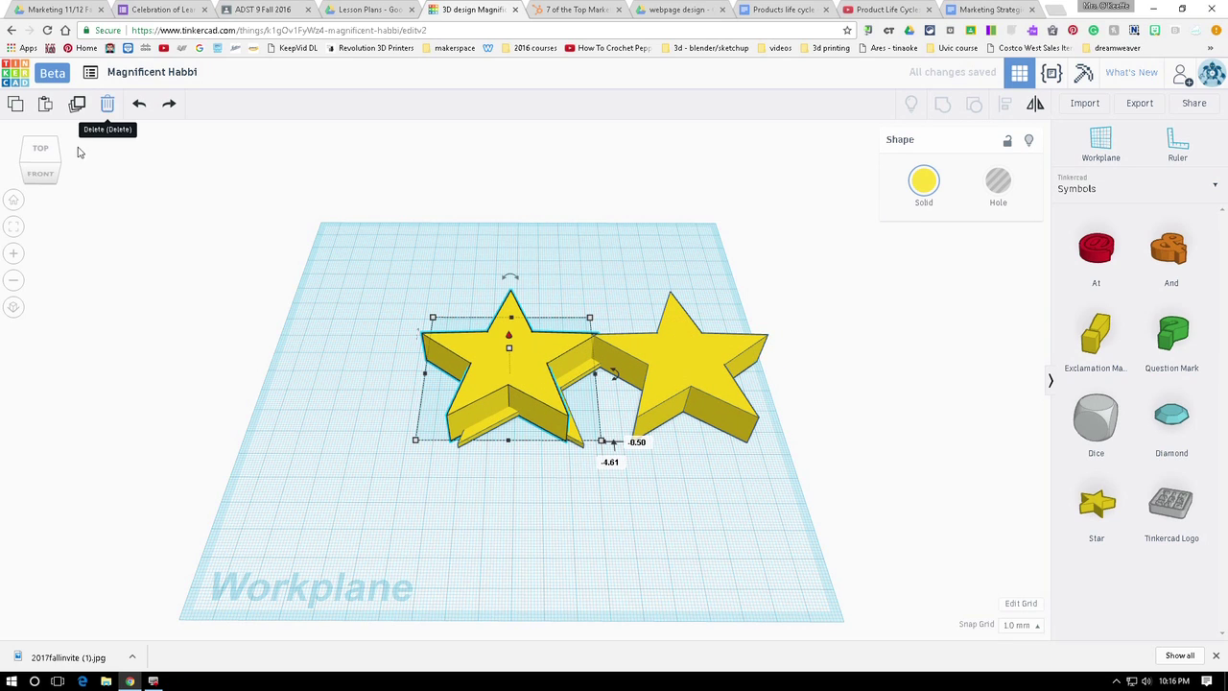
{"action": "left_click", "coordinate": [139, 103]}
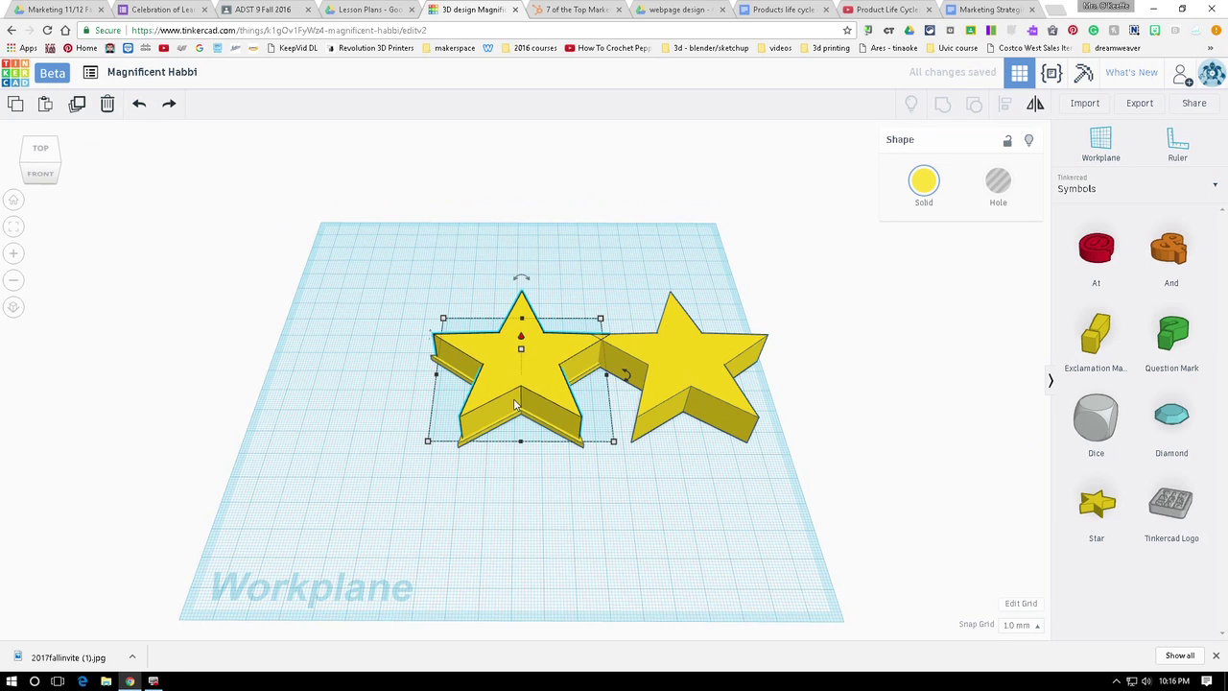
{"action": "left_click", "coordinate": [582, 450], "text": "shift"}
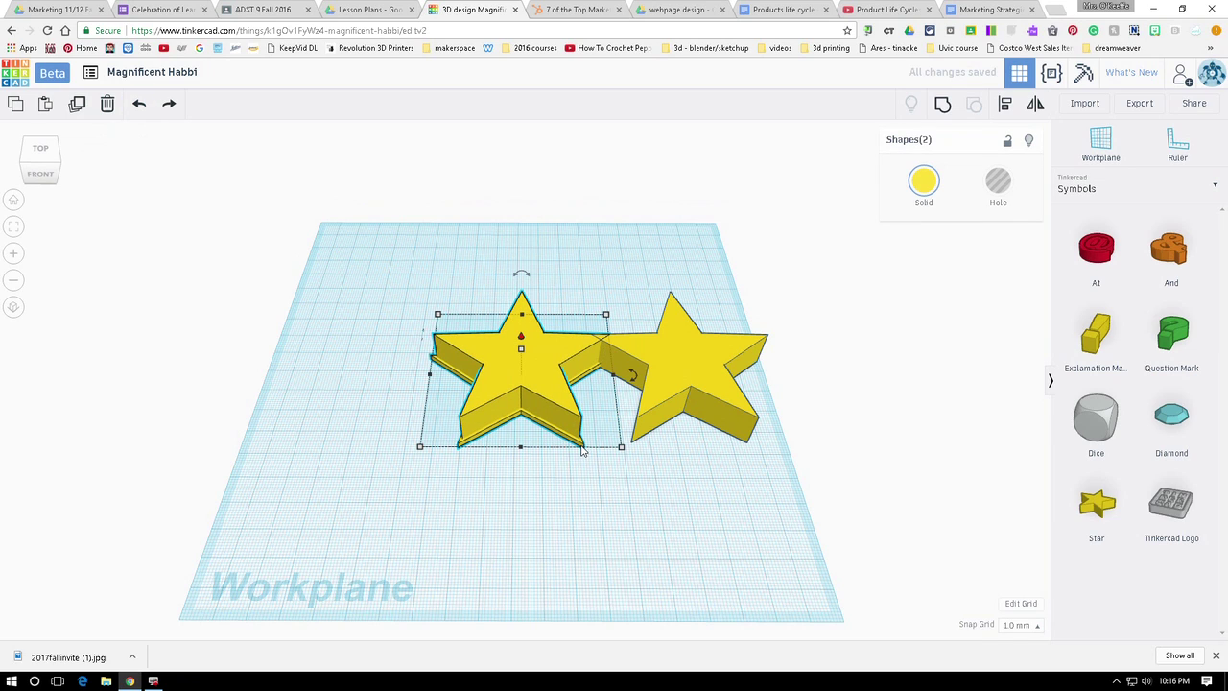
{"action": "key", "text": "ctrl+g"}
{"action": "left_click", "coordinate": [549, 384]}
{"action": "left_click_drag", "start_coordinate": [499, 390], "coordinate": [389, 384]}
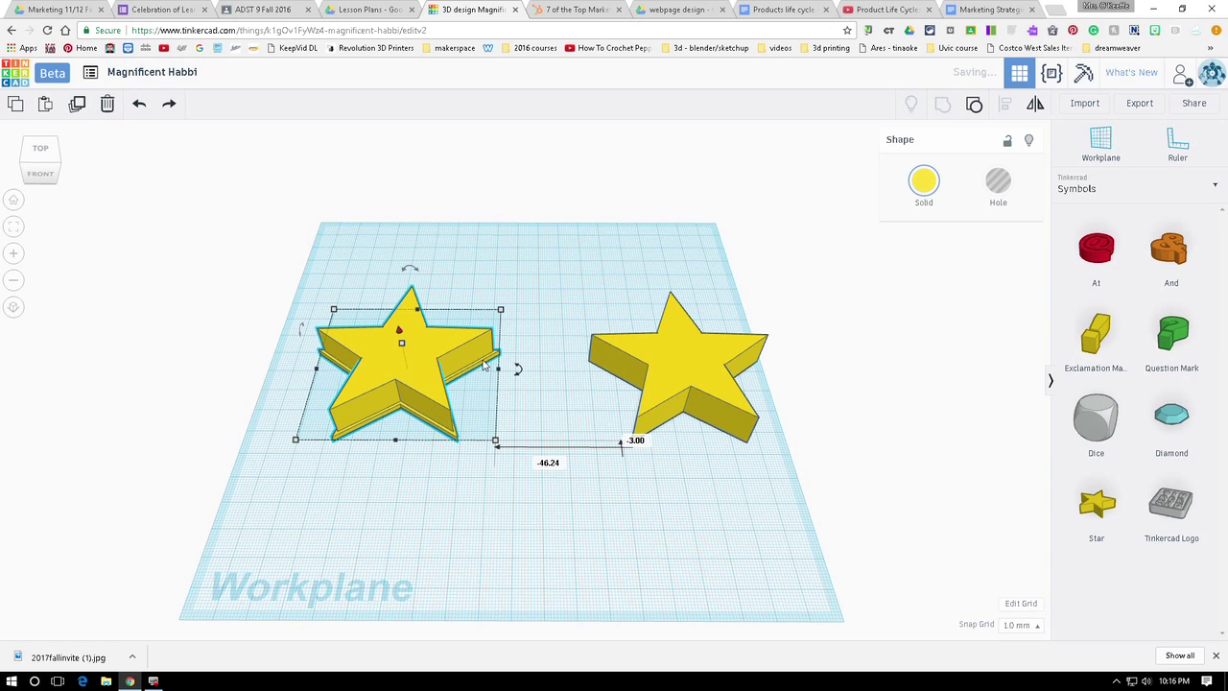
Step: Move the duplicated star closer to the grouped star and shrink it to about 63.48 by 60.38 mm
{"action": "left_click", "coordinate": [693, 366]}
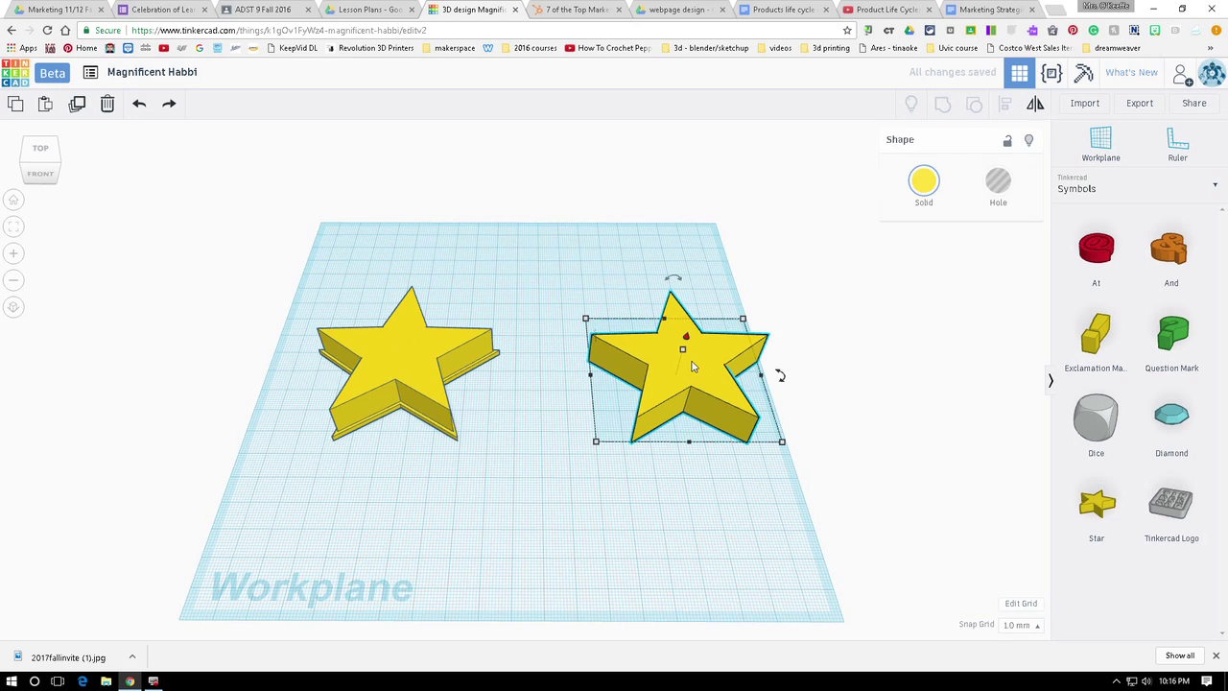
{"action": "left_click_drag", "start_coordinate": [708, 388], "coordinate": [638, 393]}
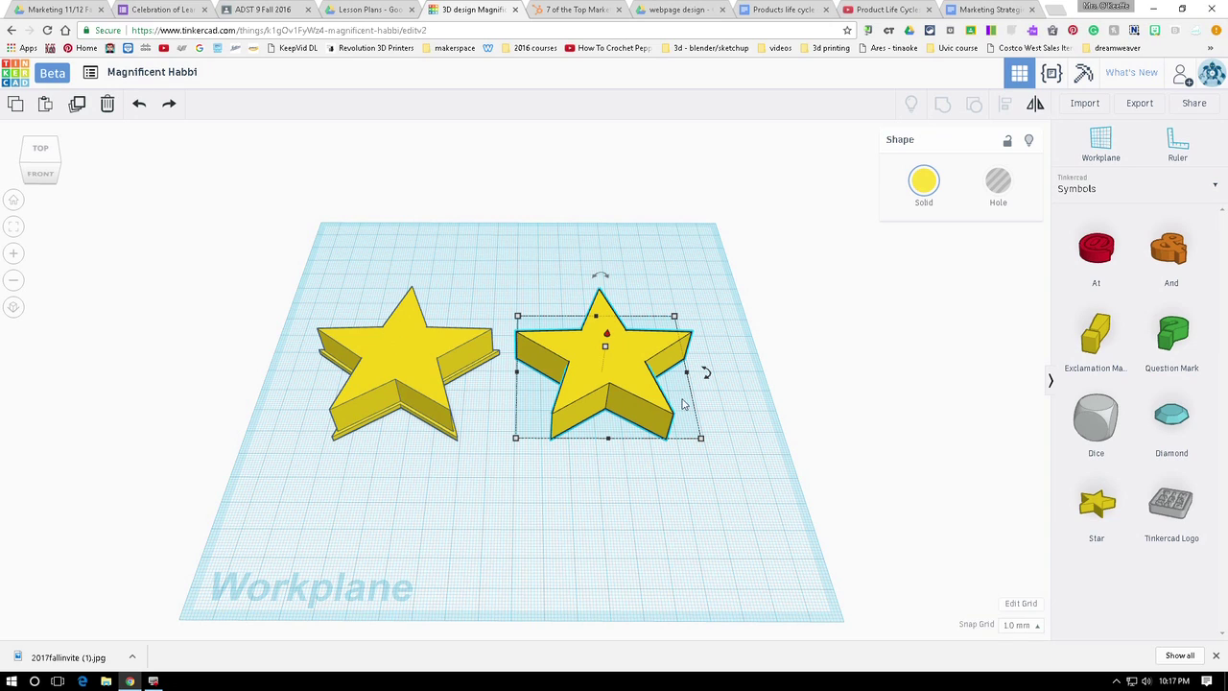
{"action": "mouse_move", "coordinate": [700, 438]}
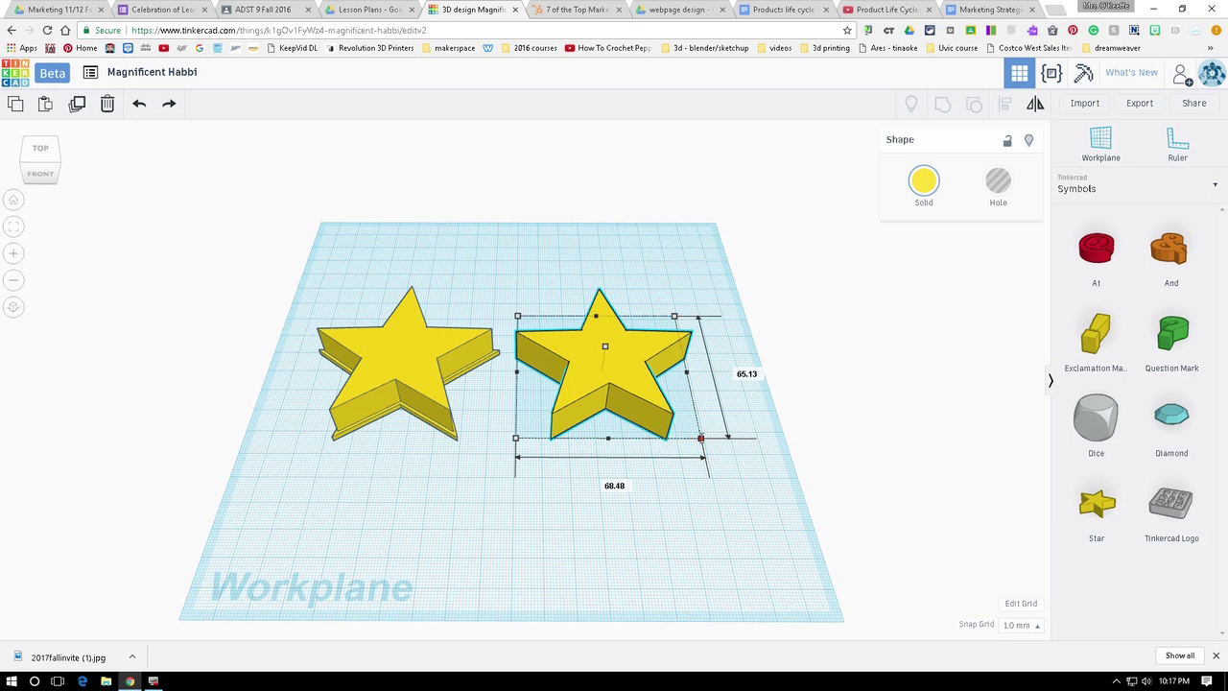
{"action": "left_click_drag", "start_coordinate": [701, 438], "coordinate": [686, 428]}
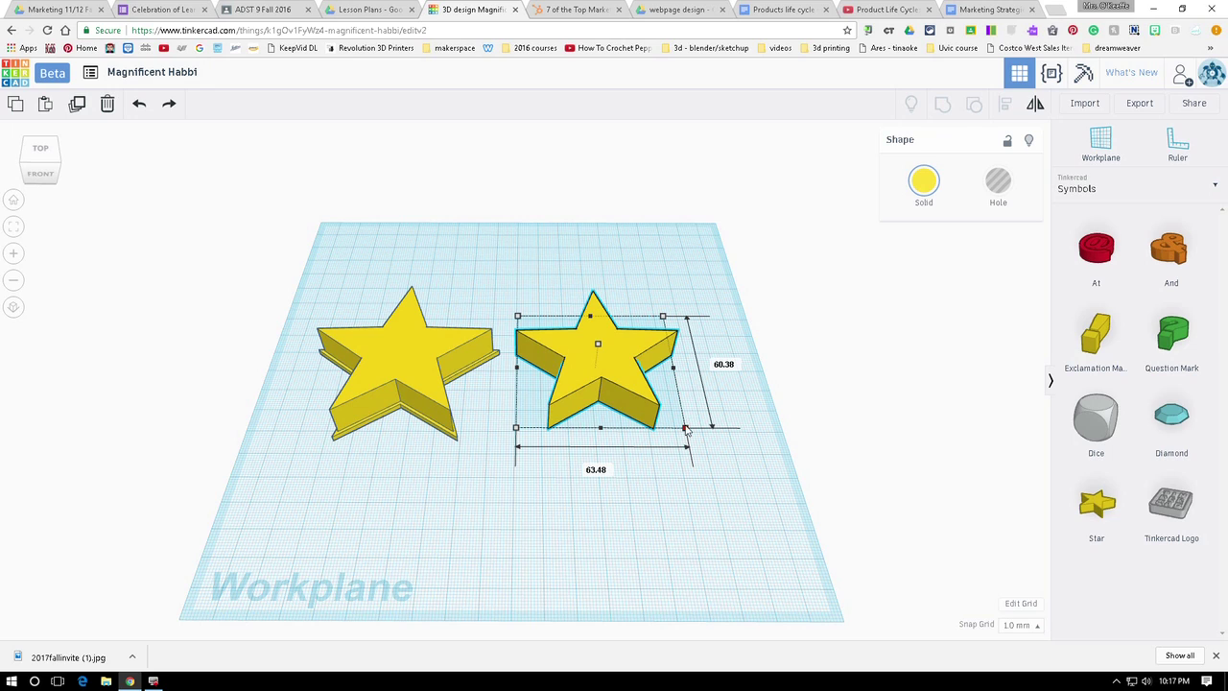
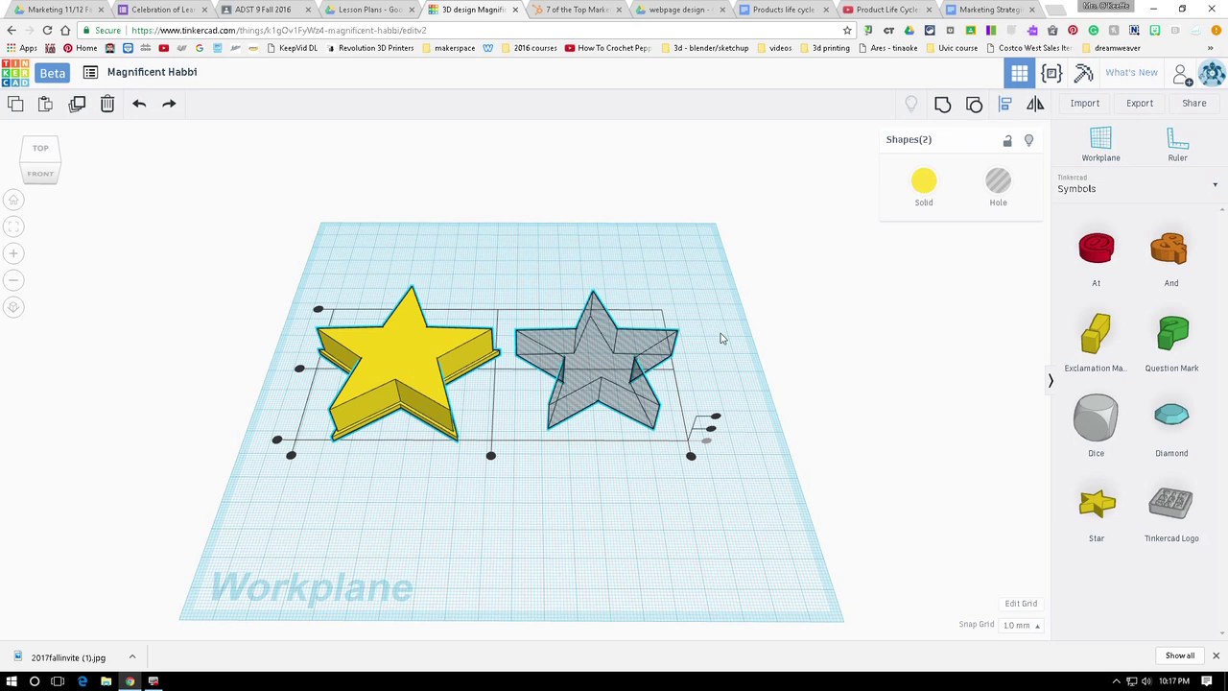
Step: Try centering the hole star on the grouped star in both horizontal directions, and undo the alignment
{"action": "left_click", "coordinate": [491, 456]}
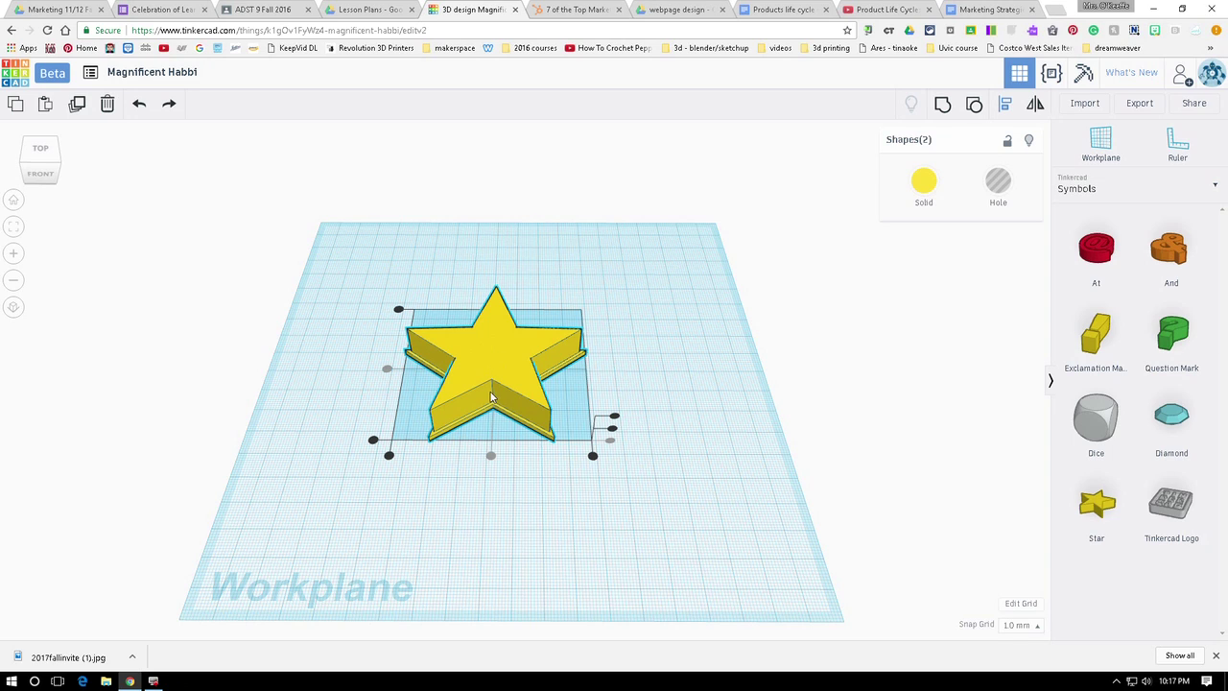
{"action": "left_click", "coordinate": [137, 104]}
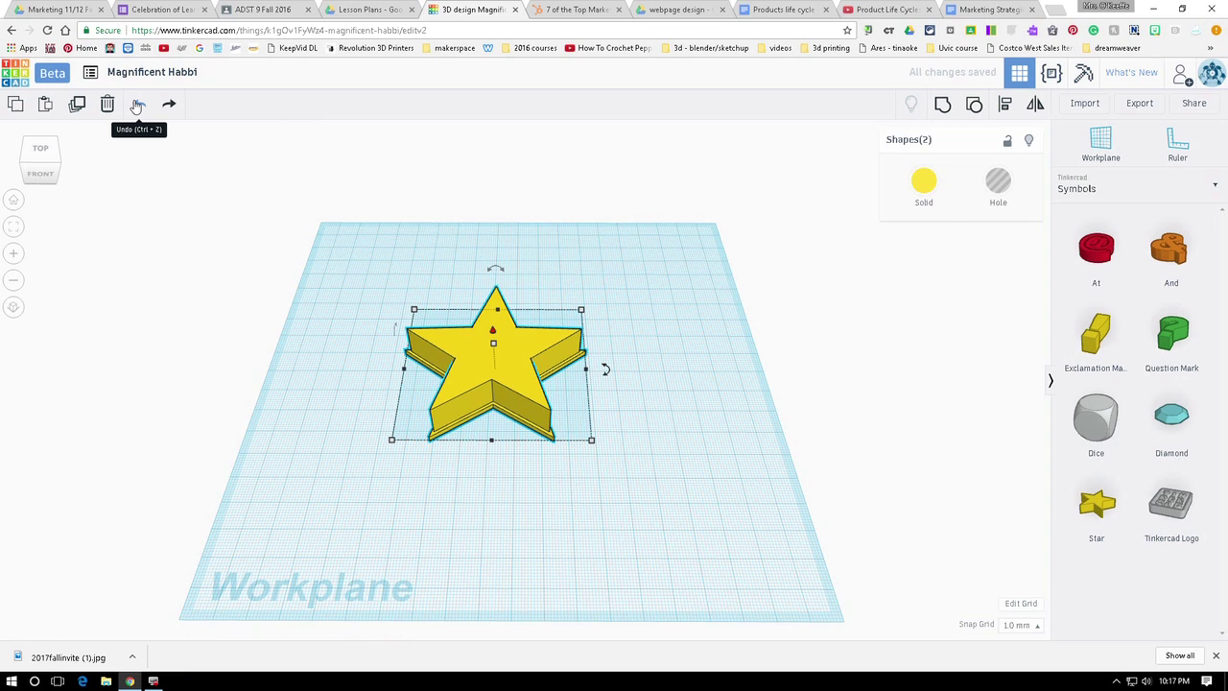
{"action": "left_click", "coordinate": [137, 104]}
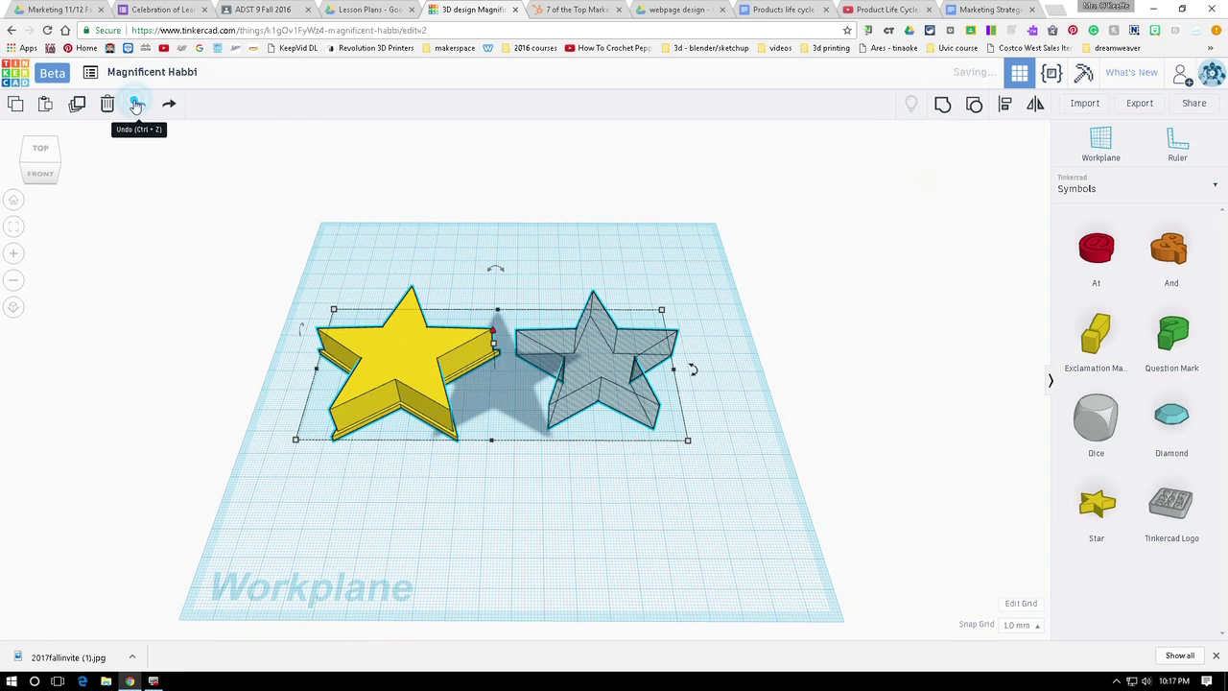
Step: Set the hole star's height to 24 mm
{"action": "left_click", "coordinate": [669, 494]}
{"action": "left_click", "coordinate": [597, 348]}
{"action": "left_click_drag", "start_coordinate": [598, 347], "coordinate": [600, 328]}
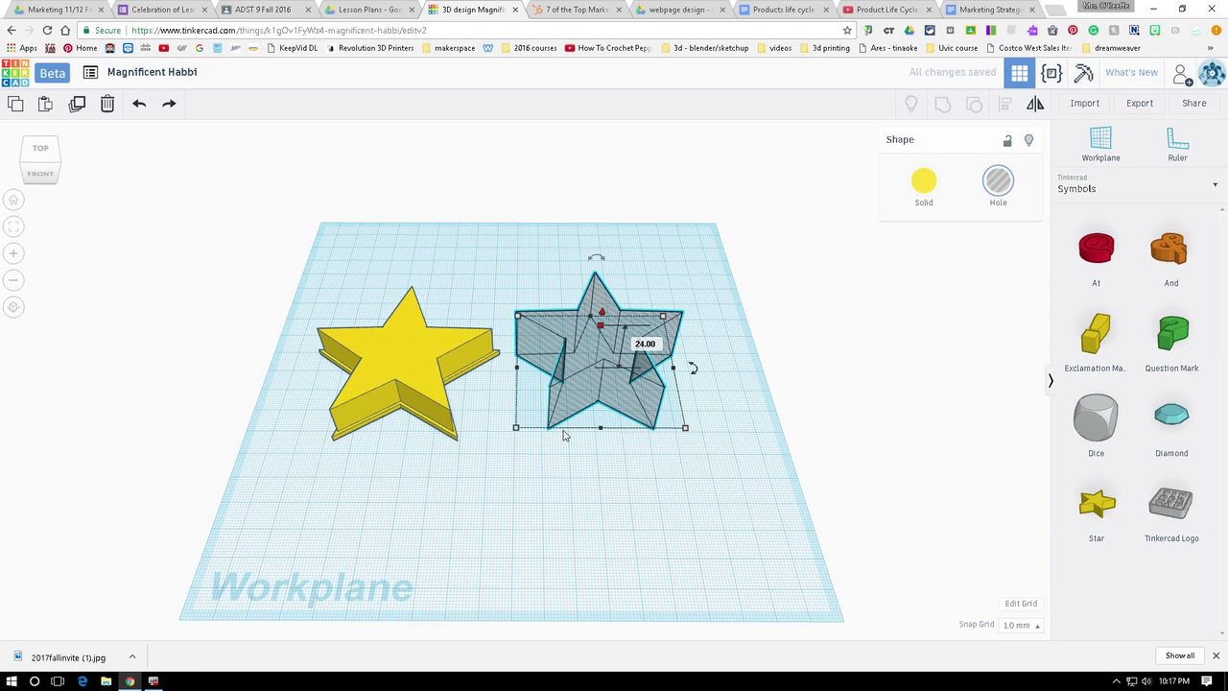
Step: Align the hole star and the grouped star on their centers in both horizontal directions
{"action": "left_click", "coordinate": [415, 391], "text": "shift"}
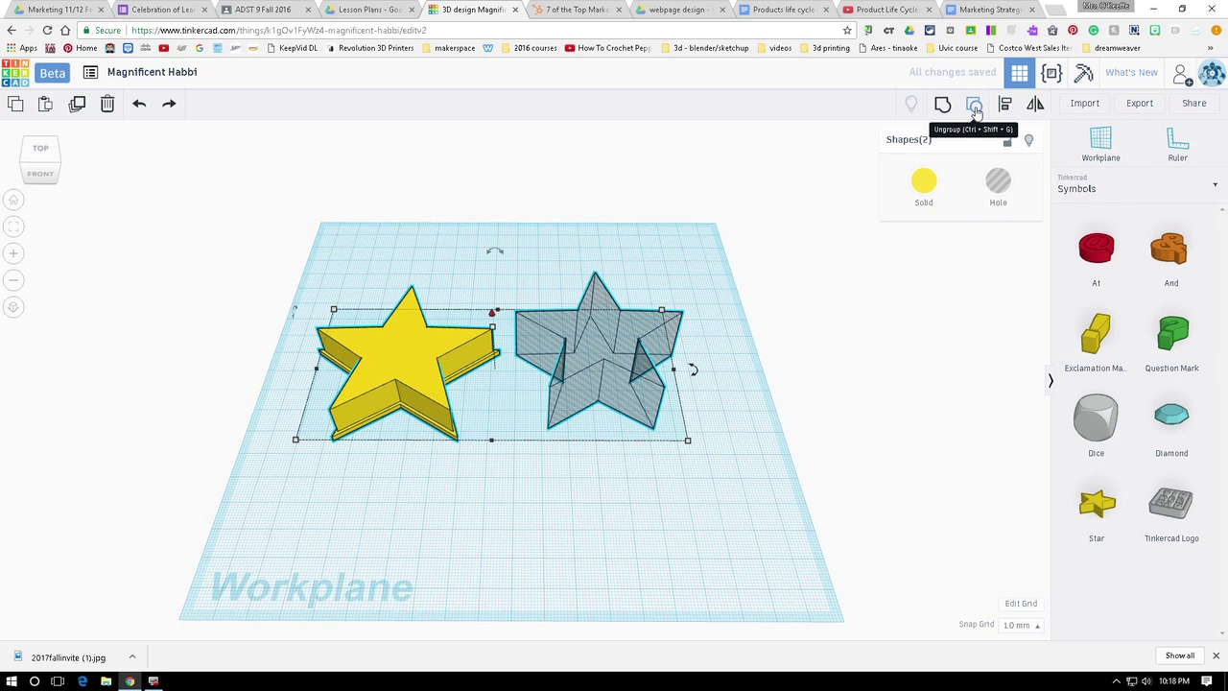
{"action": "left_click", "coordinate": [1006, 109]}
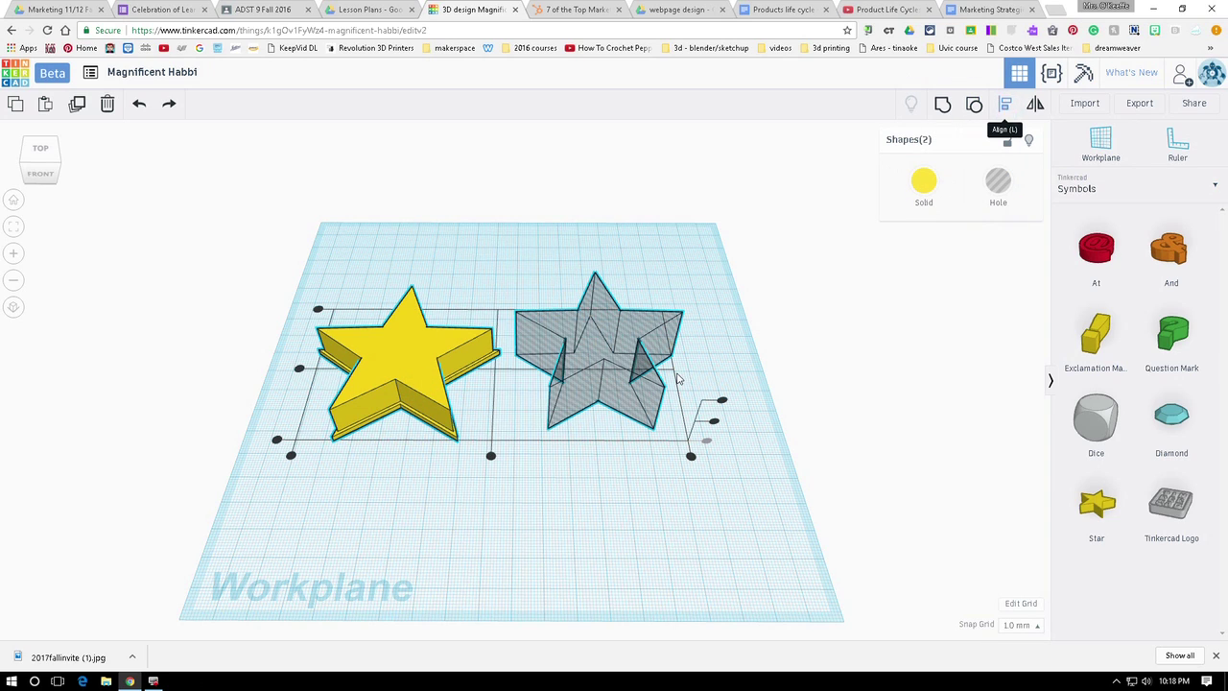
{"action": "left_click", "coordinate": [490, 456]}
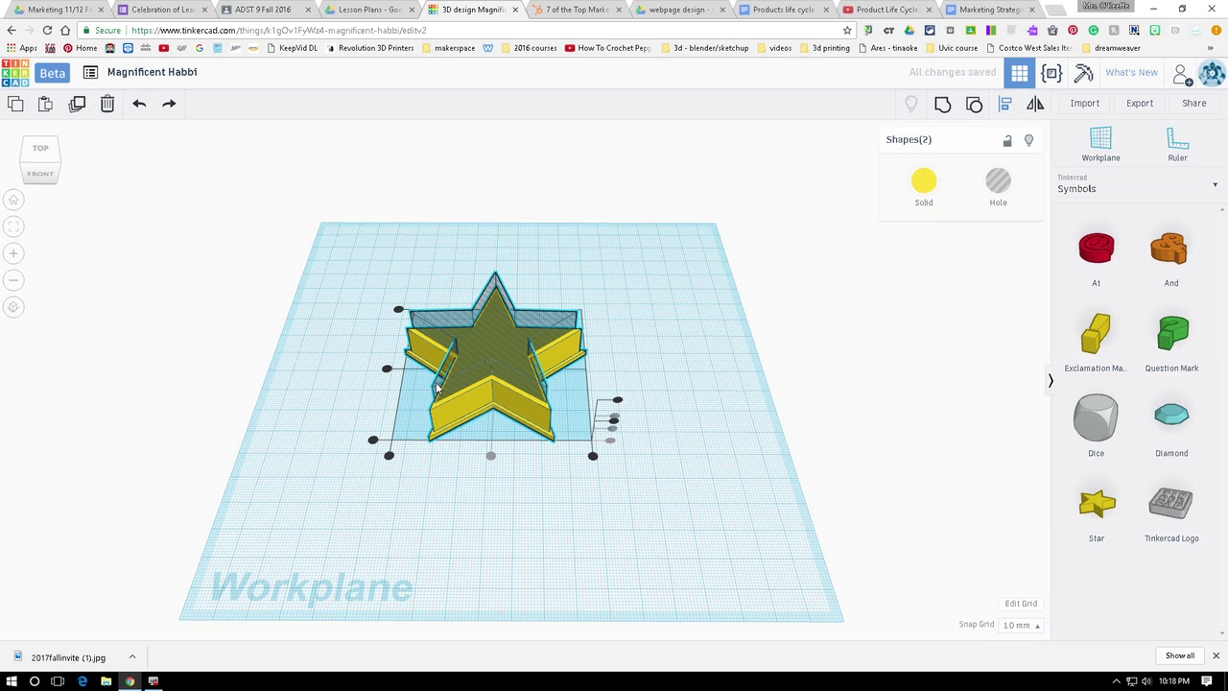
{"action": "left_click", "coordinate": [387, 371]}
Step: Shrink the hole star's length and width slightly to leave a thicker yellow wall around it
{"action": "right_click_drag", "start_coordinate": [537, 499], "coordinate": [412, 565]}
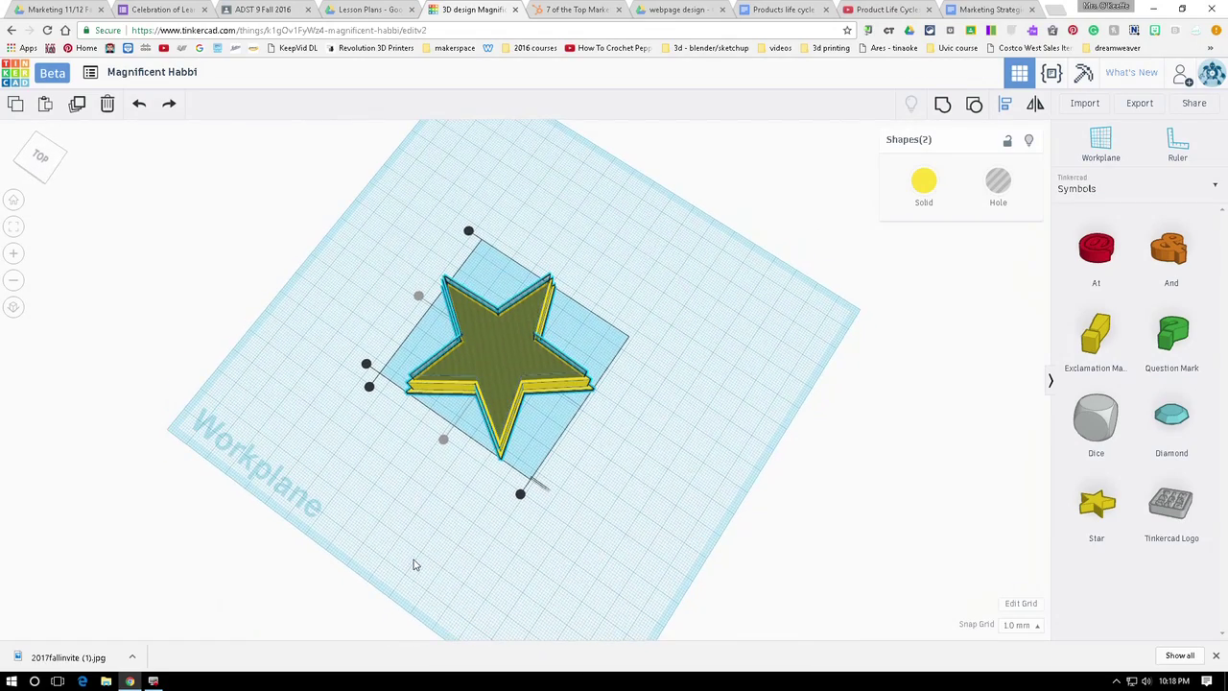
{"action": "right_click_drag", "start_coordinate": [672, 433], "coordinate": [774, 485]}
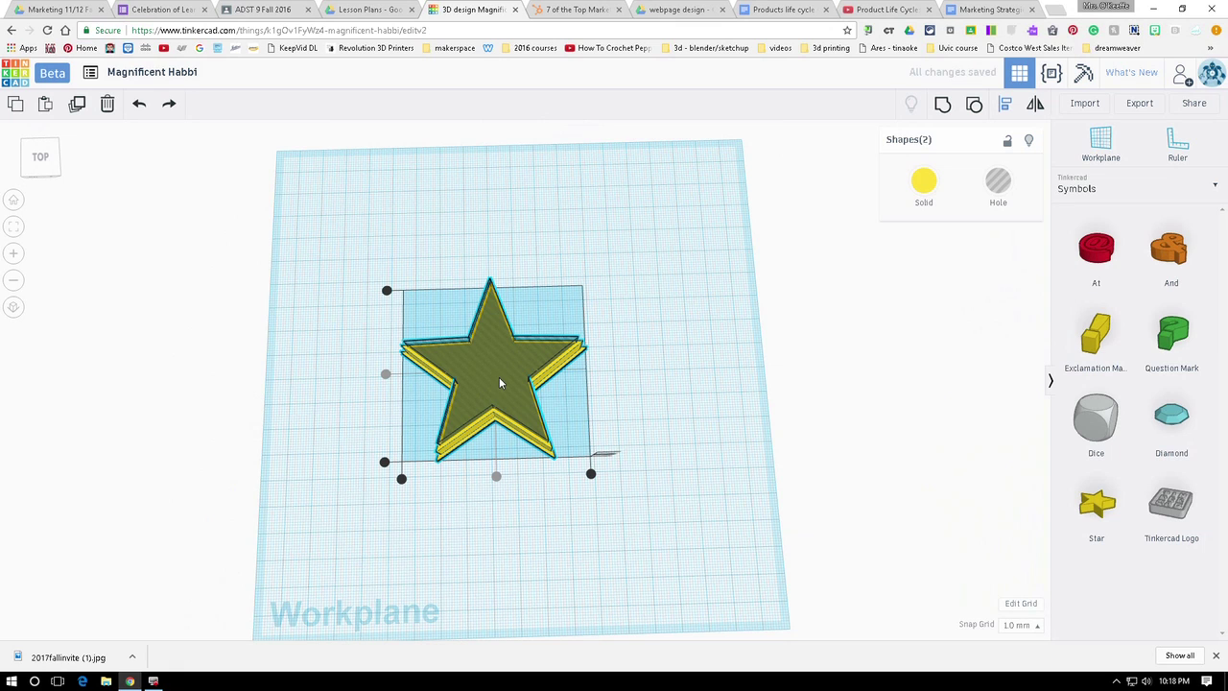
{"action": "right_click_drag", "start_coordinate": [662, 359], "coordinate": [537, 413]}
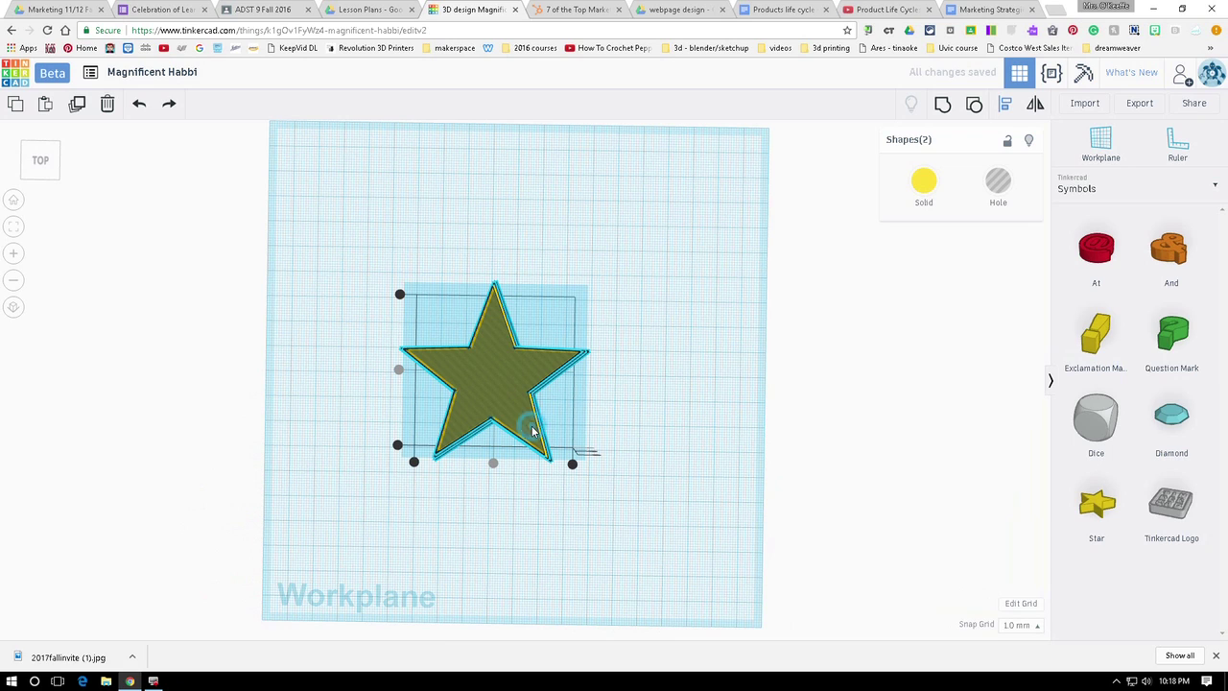
{"action": "left_click", "coordinate": [678, 351]}
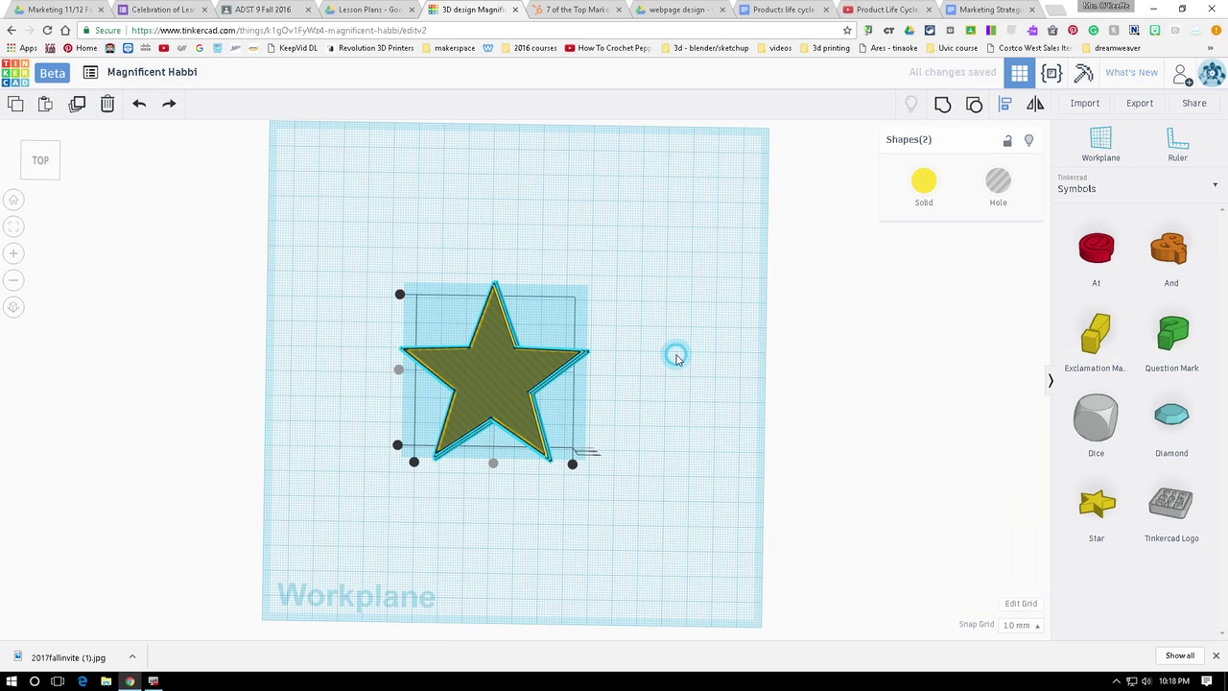
{"action": "left_click", "coordinate": [479, 374]}
{"action": "left_click_drag", "start_coordinate": [574, 447], "coordinate": [560, 433]}
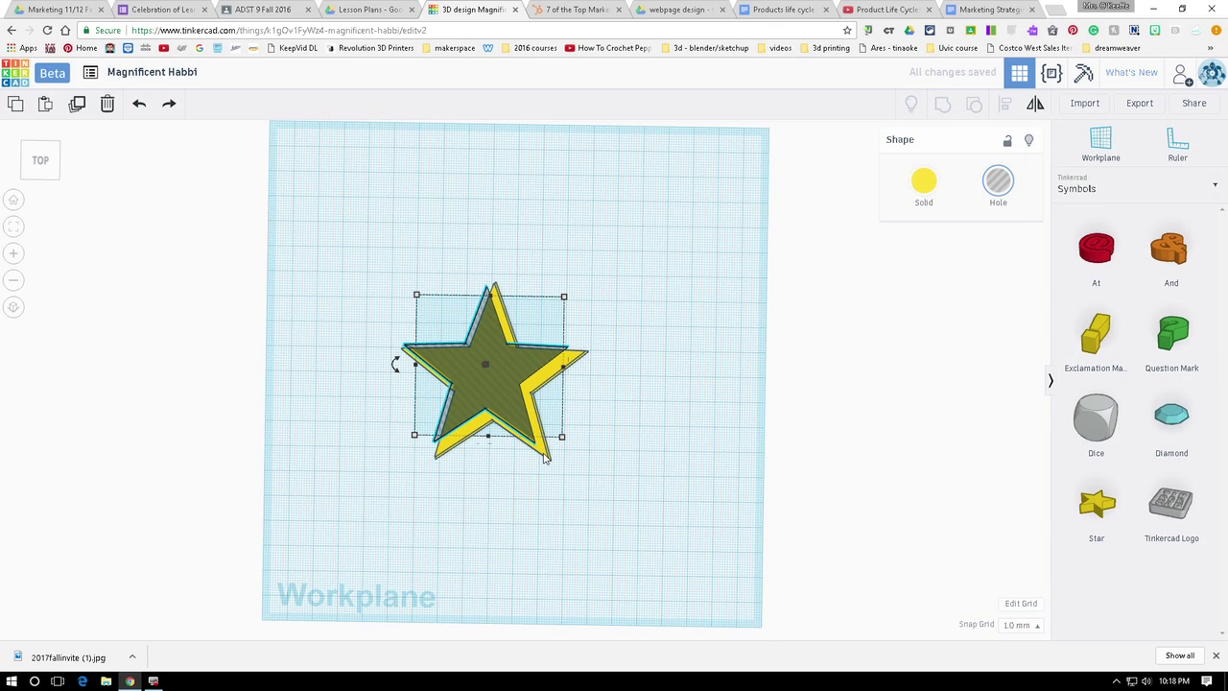
Step: Recenter the reduced hole star within the yellow star in both horizontal directions
{"action": "left_click", "coordinate": [544, 458], "text": "shift"}
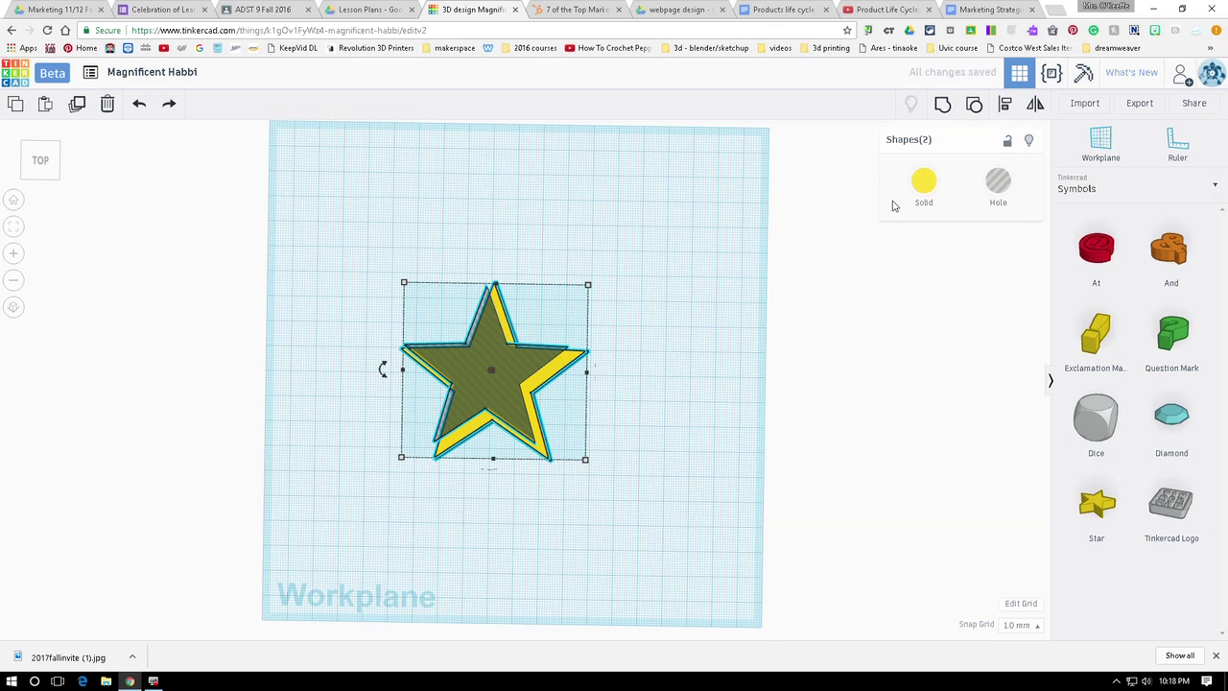
{"action": "left_click", "coordinate": [1004, 103]}
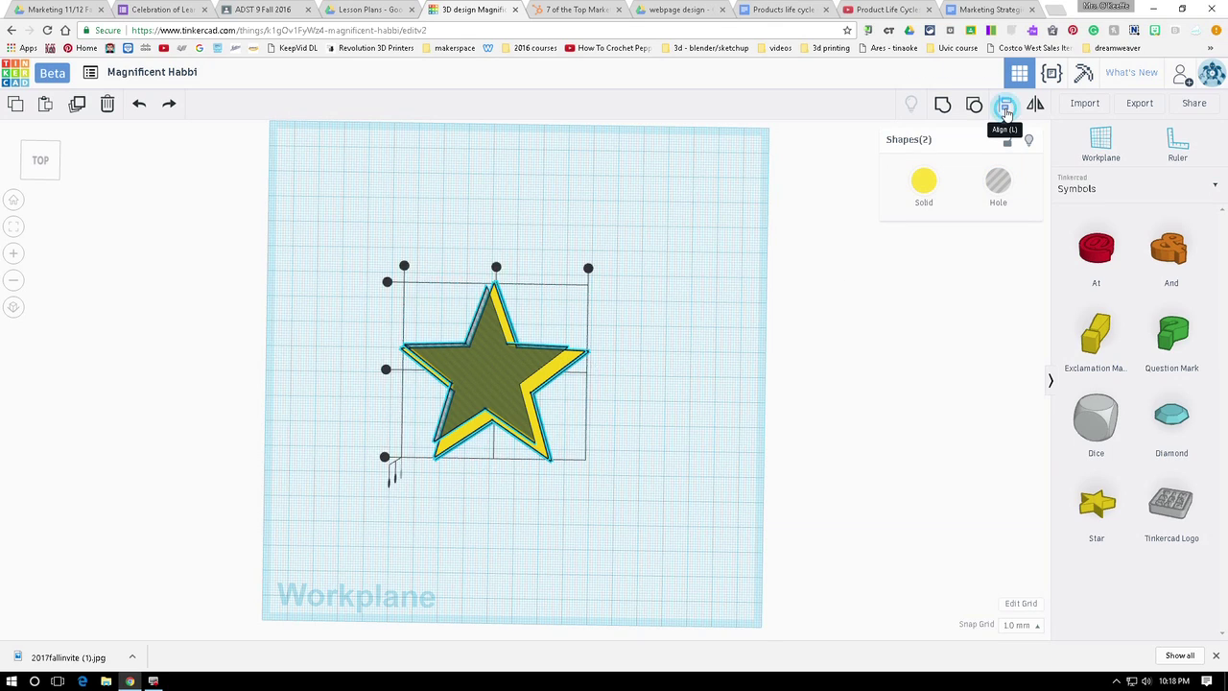
{"action": "left_click", "coordinate": [496, 268]}
{"action": "left_click", "coordinate": [385, 369]}
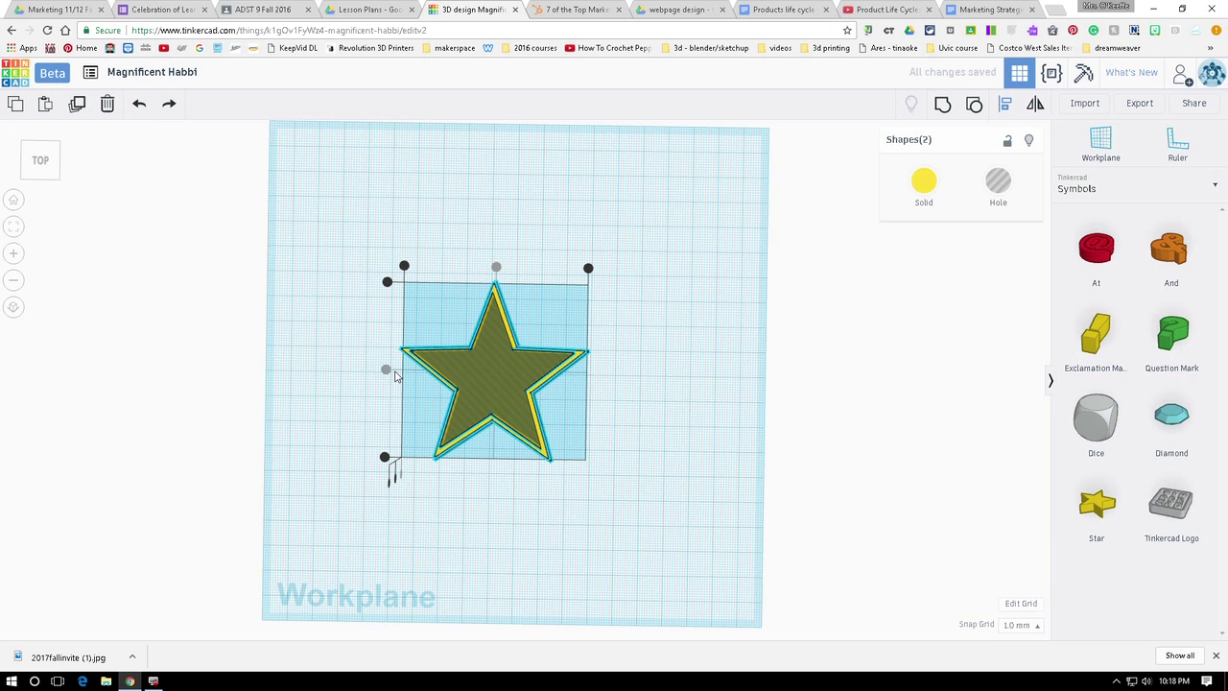
Step: Group the hole star with the yellow star to cut out its interior
{"action": "right_click_drag", "start_coordinate": [629, 386], "coordinate": [674, 446]}
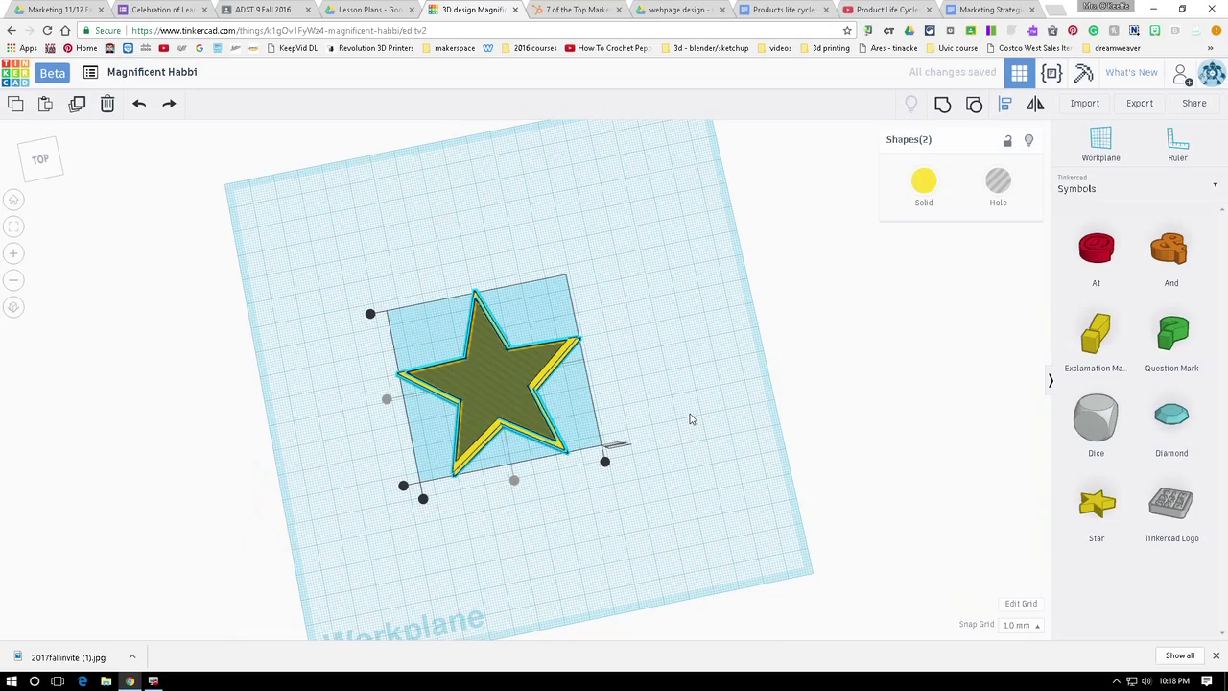
{"action": "scroll", "coordinate": [690, 419], "scroll_direction": "up", "scroll_amount": 5}
{"action": "scroll", "coordinate": [672, 420], "scroll_direction": "up", "scroll_amount": 1}
{"action": "right_click_drag", "start_coordinate": [658, 421], "coordinate": [622, 367]}
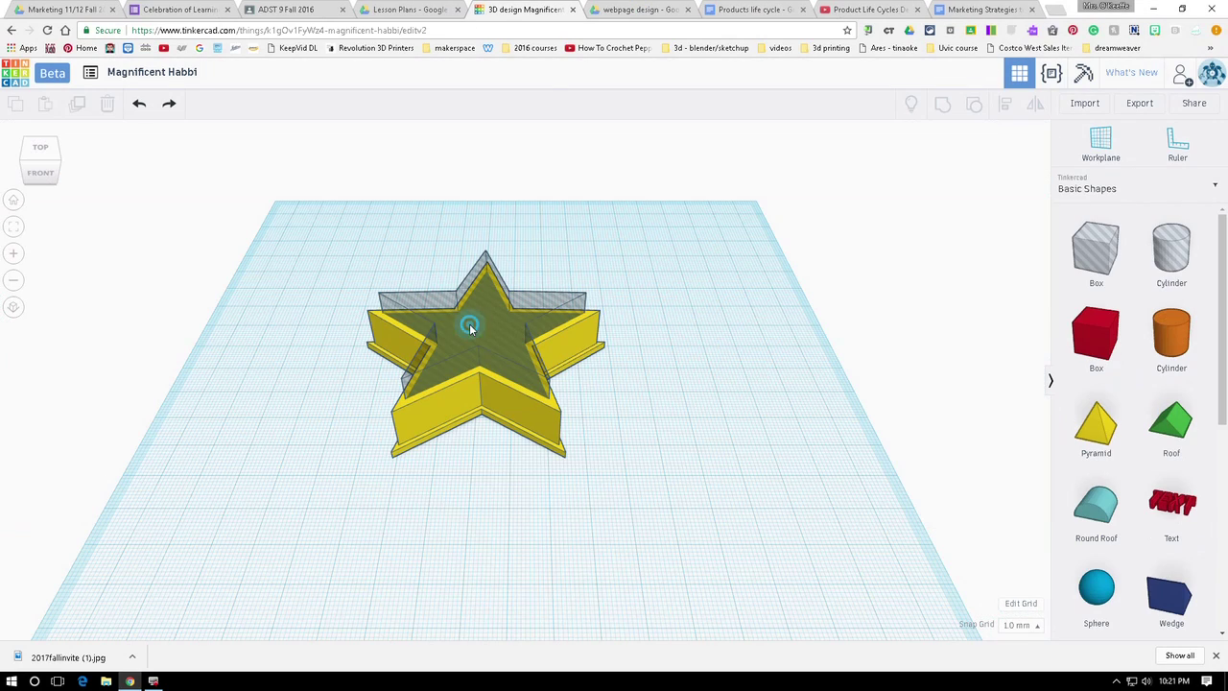
{"action": "left_click", "coordinate": [469, 327]}
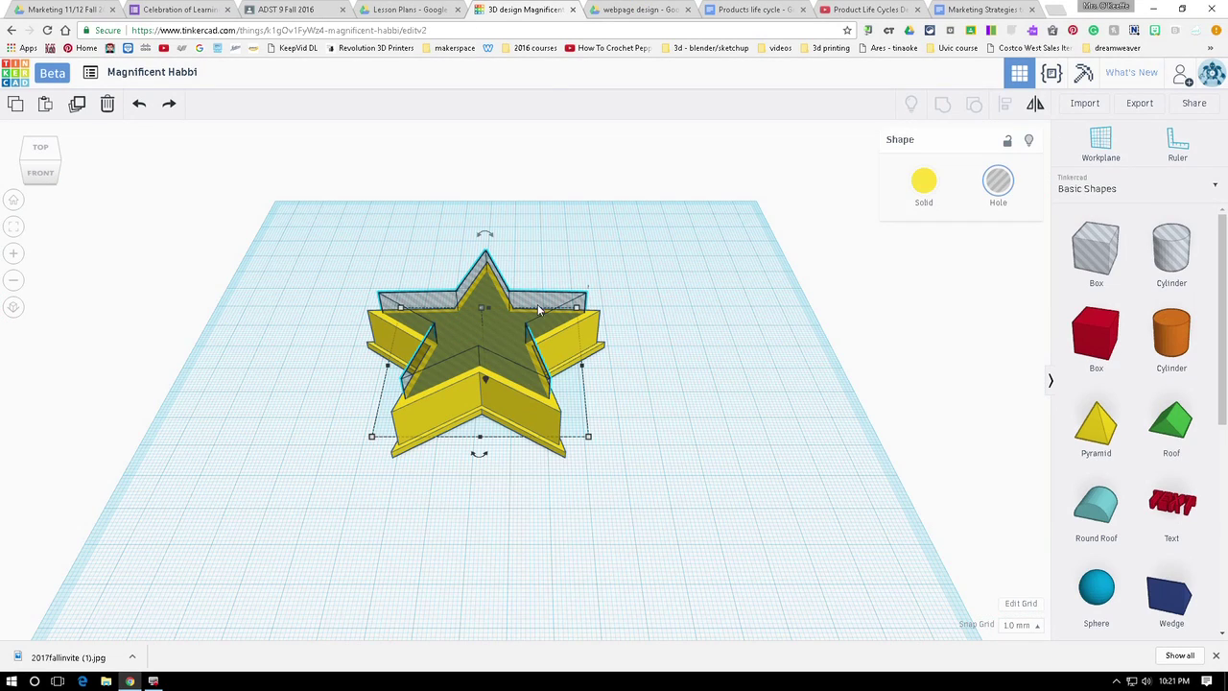
{"action": "left_click", "coordinate": [564, 454], "text": "shift"}
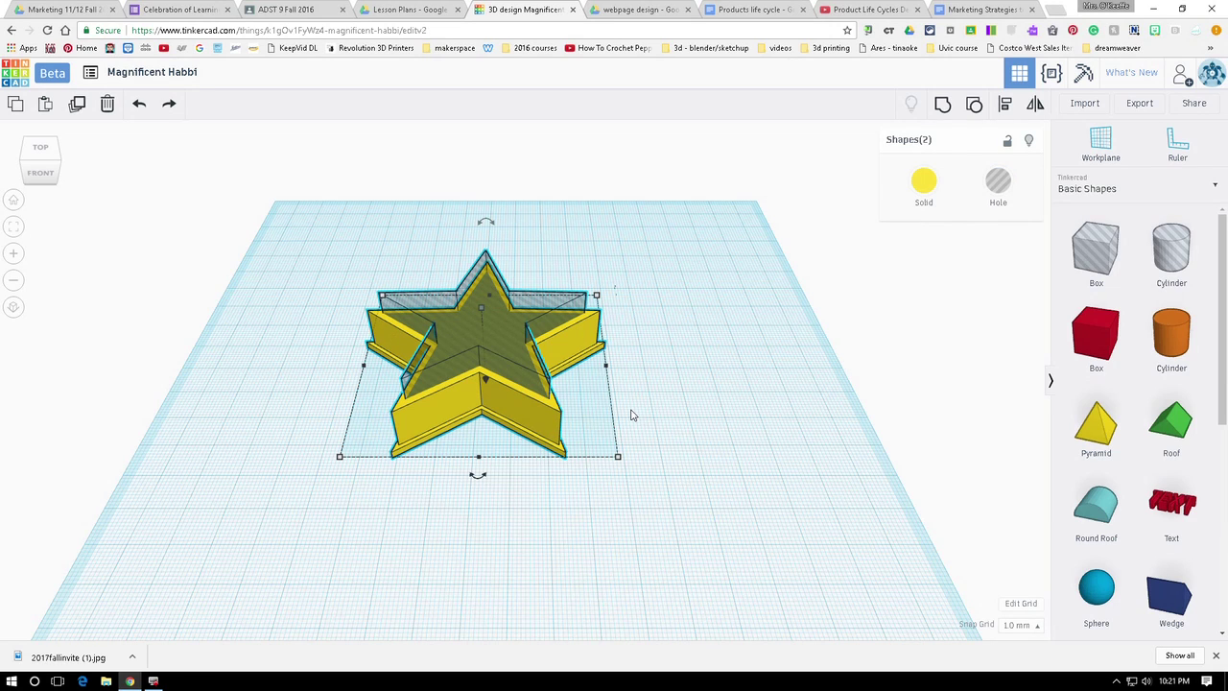
{"action": "key", "text": "ctrl+g"}
Step: Rename the design to "CC Star" followed by the teacher's short name
{"action": "right_click_drag", "start_coordinate": [693, 416], "coordinate": [456, 566]}
{"action": "scroll", "coordinate": [437, 556], "scroll_direction": "up", "scroll_amount": 3}
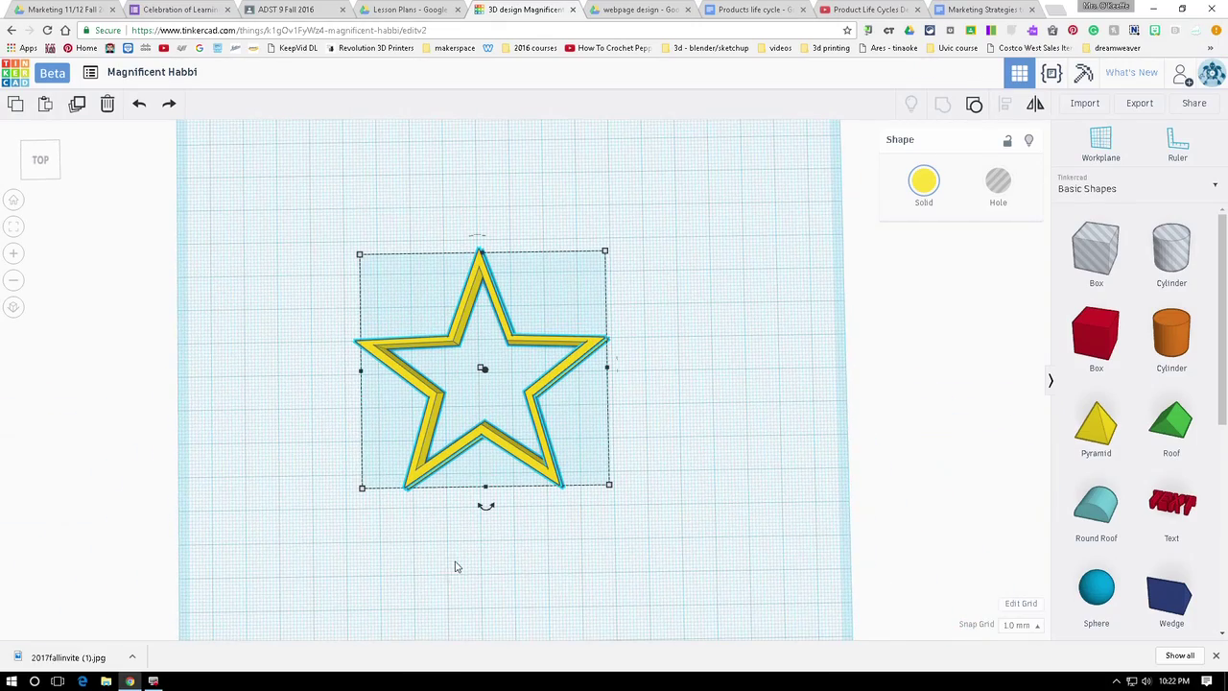
{"action": "right_click_drag", "start_coordinate": [686, 459], "coordinate": [470, 329]}
{"action": "left_click", "coordinate": [182, 72]}
{"action": "type", "text": "Cookie cutter"}
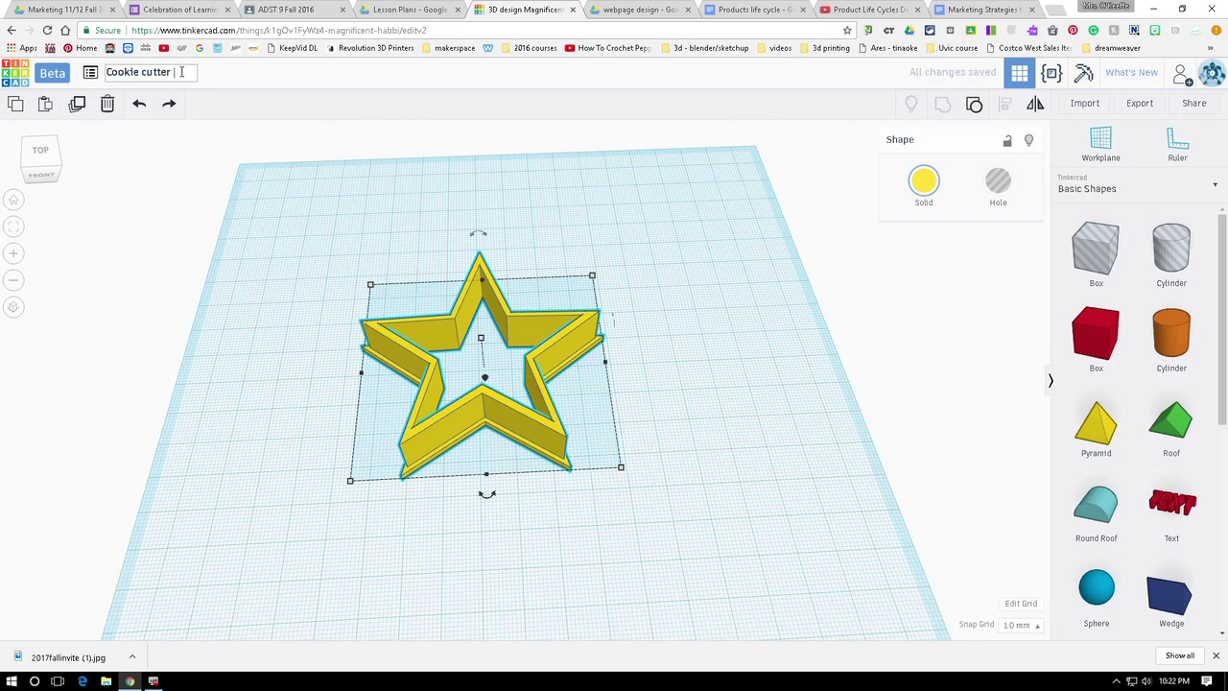
{"action": "type", "text": " sta"}
{"action": "key", "text": "BackSpace"}
{"action": "key", "text": "BackSpace"}
{"action": "key", "text": "BackSpace"}
{"action": "key", "text": "BackSpace"}
{"action": "key", "text": "BackSpace"}
{"action": "key", "text": "BackSpace"}
{"action": "key", "text": "BackSpace"}
{"action": "key", "text": "BackSpace"}
{"action": "key", "text": "BackSpace"}
{"action": "key", "text": "BackSpace"}
{"action": "key", "text": "BackSpace"}
{"action": "key", "text": "BackSpace"}
{"action": "key", "text": "BackSpace"}
{"action": "key", "text": "BackSpace"}
{"action": "key", "text": "BackSpace"}
{"action": "key", "text": "BackSpace"}
{"action": "key", "text": "BackSpace"}
{"action": "key", "text": "BackSpace"}
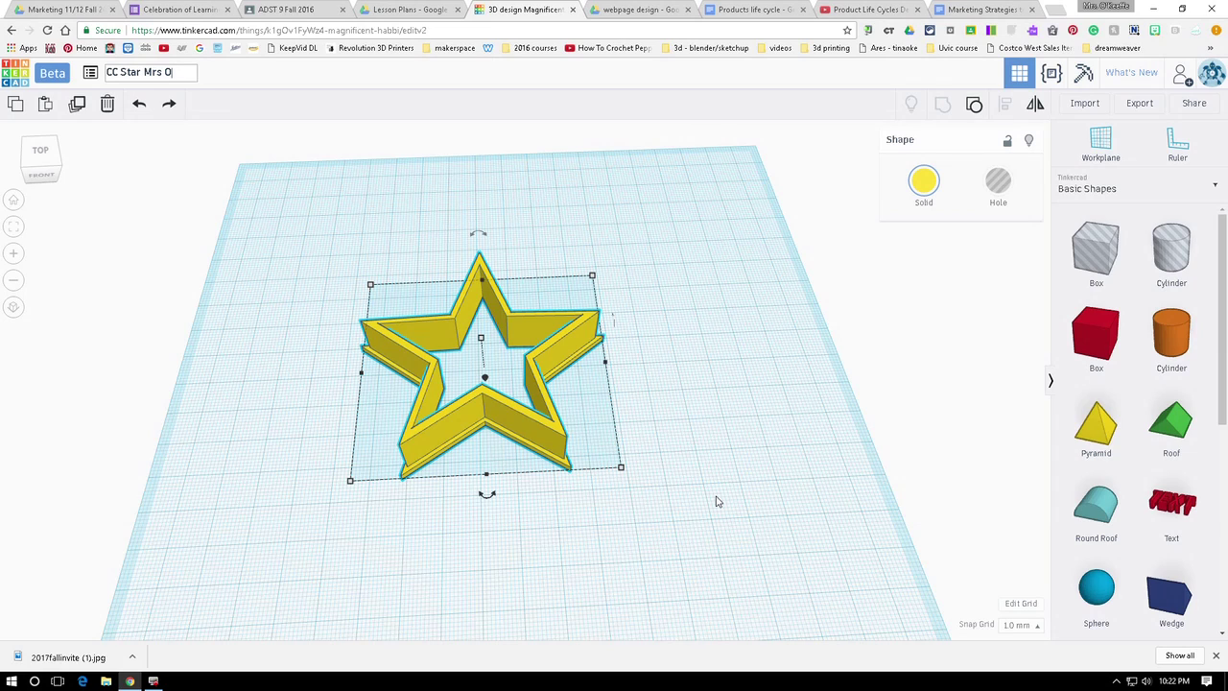
Step: Browse the Featured Shape Generators collection for other shapes that could be used
{"action": "left_click", "coordinate": [1158, 190]}
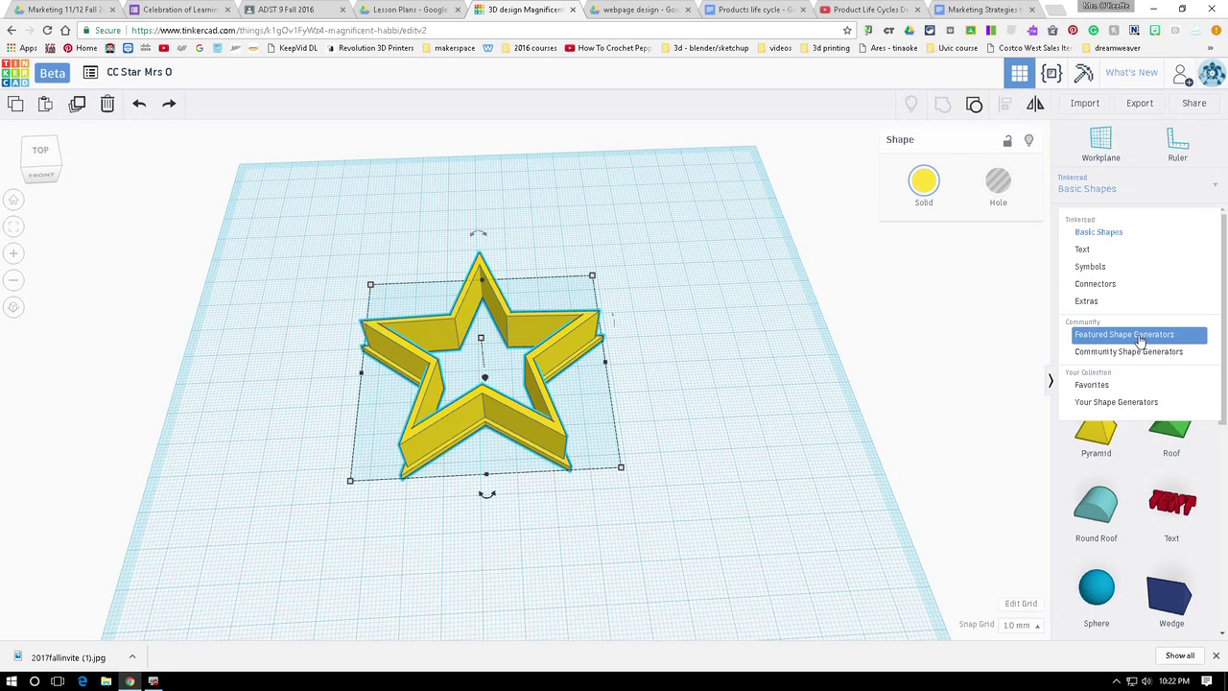
{"action": "left_click", "coordinate": [1139, 336]}
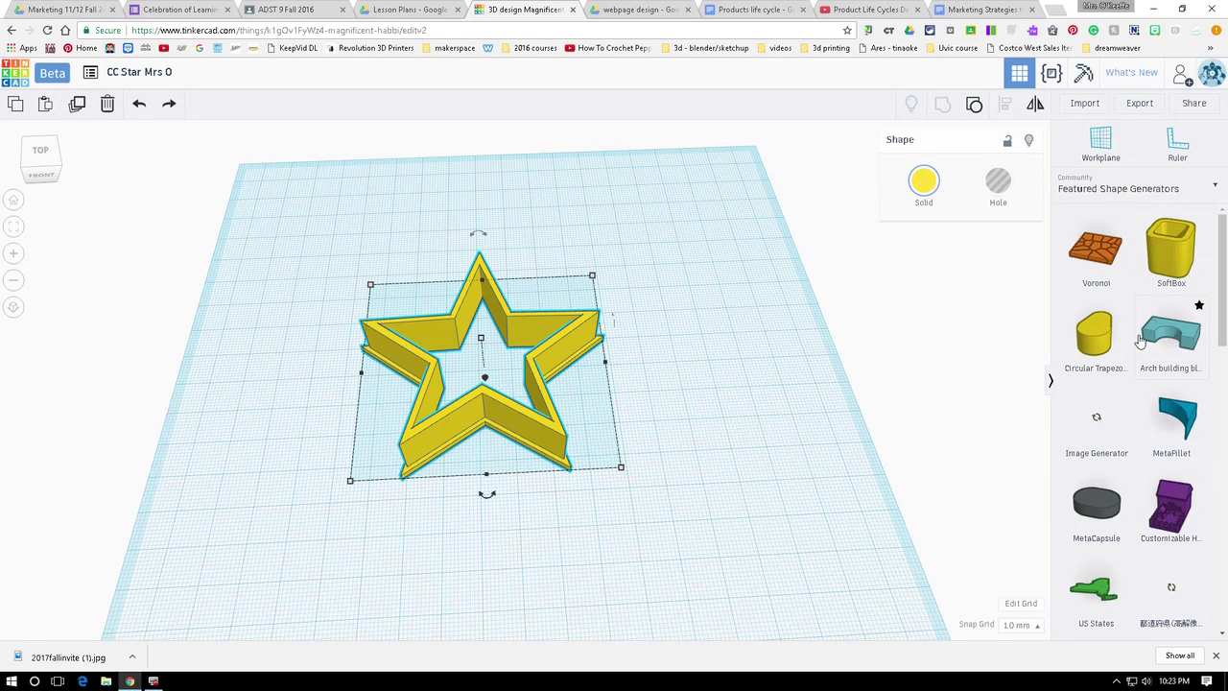
{"action": "scroll", "coordinate": [1143, 518], "scroll_direction": "down", "scroll_amount": 1}
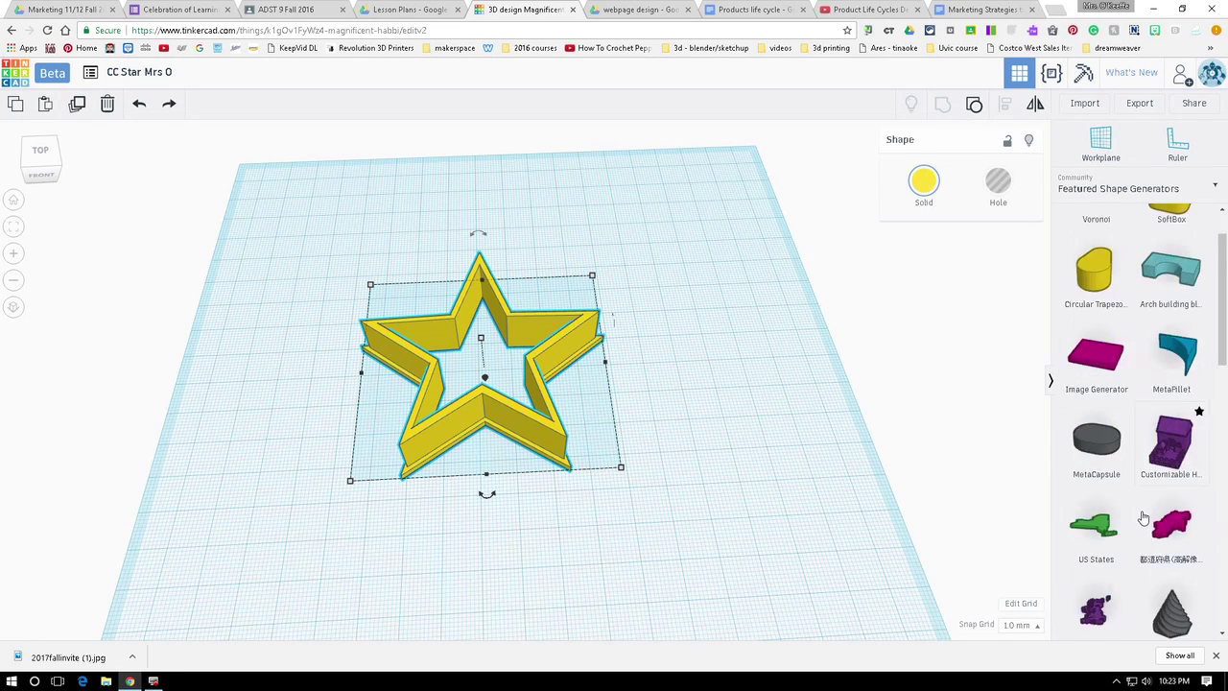
{"action": "scroll", "coordinate": [1143, 518], "scroll_direction": "down", "scroll_amount": 7}
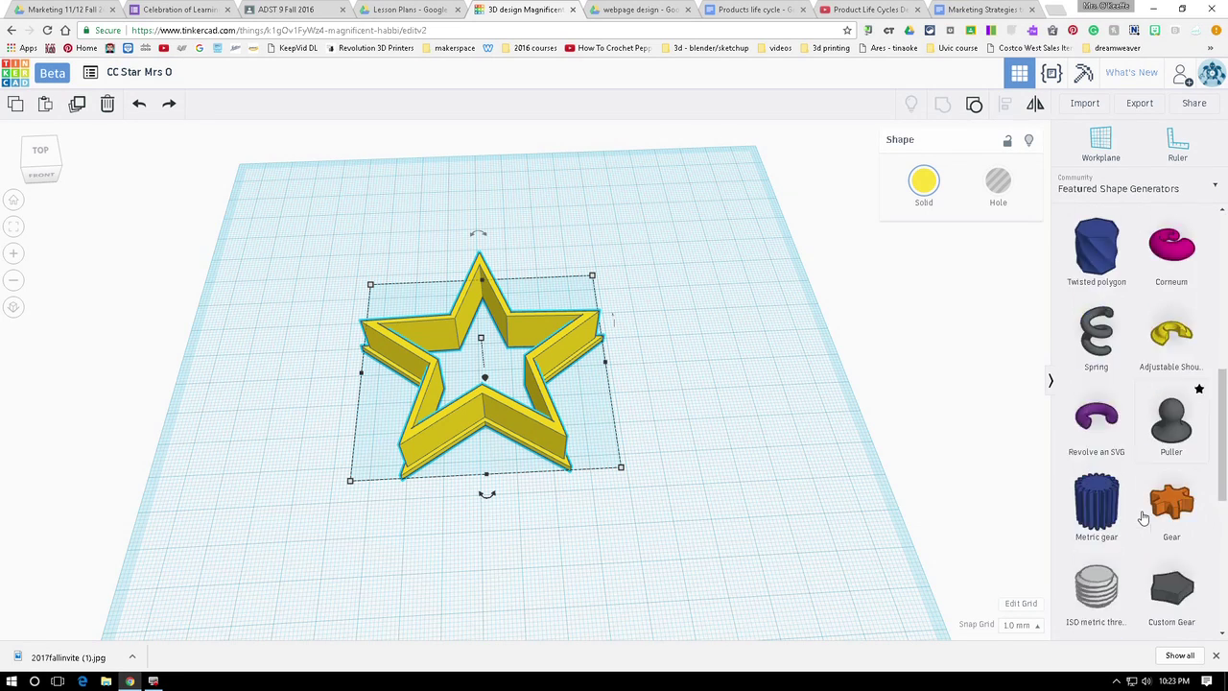
{"action": "scroll", "coordinate": [1143, 519], "scroll_direction": "down", "scroll_amount": 2}
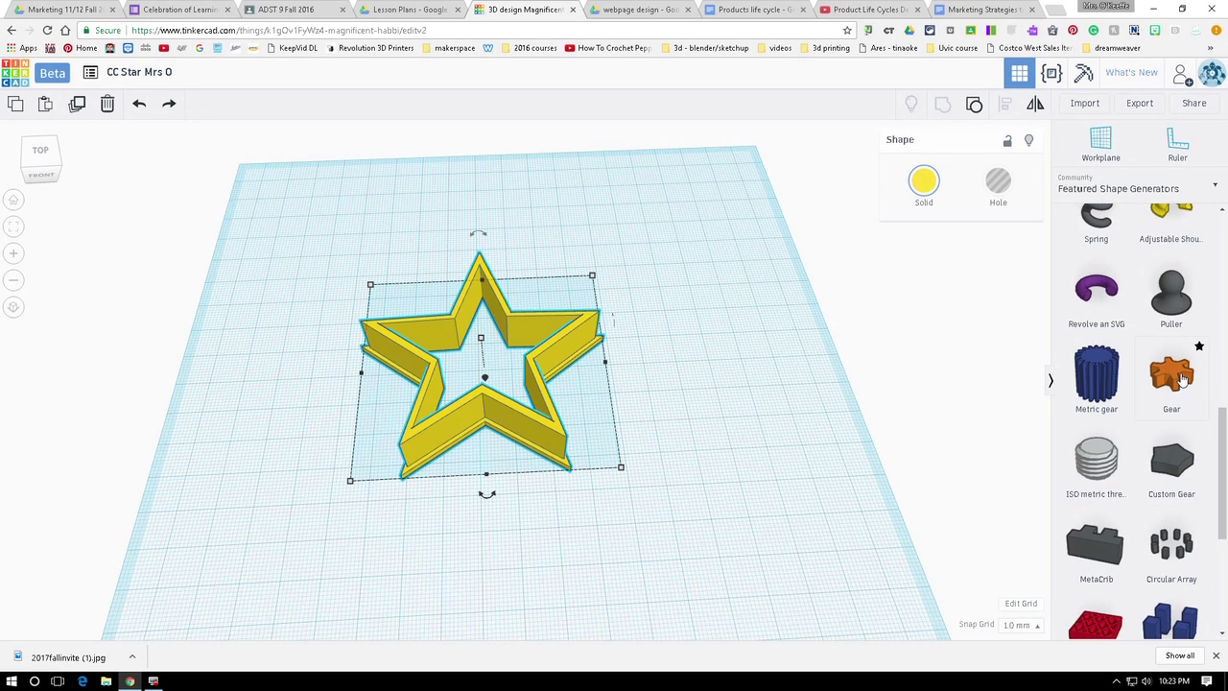
{"action": "scroll", "coordinate": [1183, 379], "scroll_direction": "down", "scroll_amount": 5}
{"action": "scroll", "coordinate": [1183, 379], "scroll_direction": "up", "scroll_amount": 13}
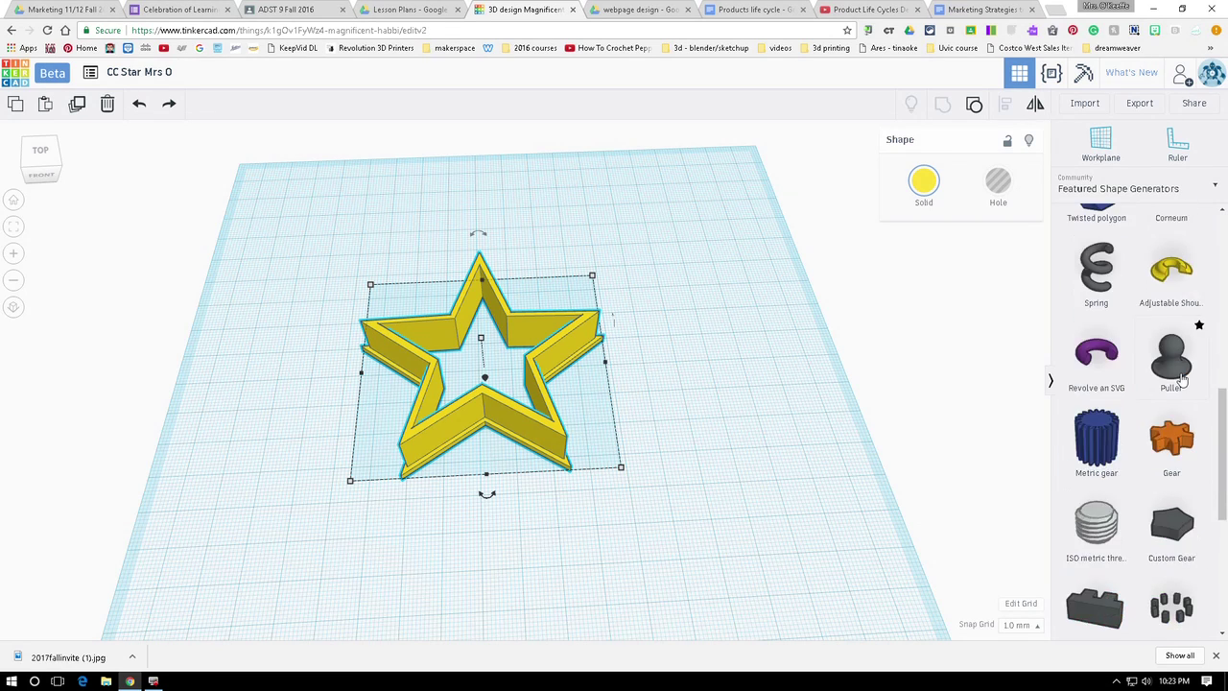
Step: Browse the Community Shape Generators collection for shapes suited to a cookie cutter
{"action": "left_click", "coordinate": [1182, 188]}
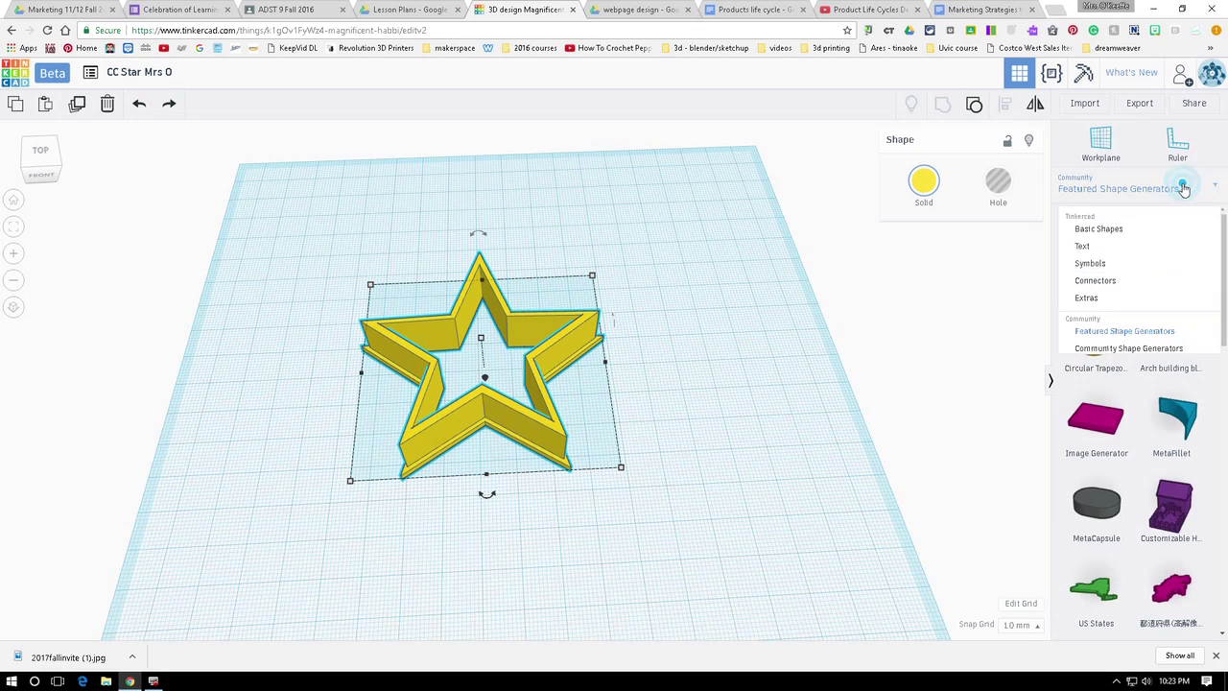
{"action": "left_click", "coordinate": [1119, 355]}
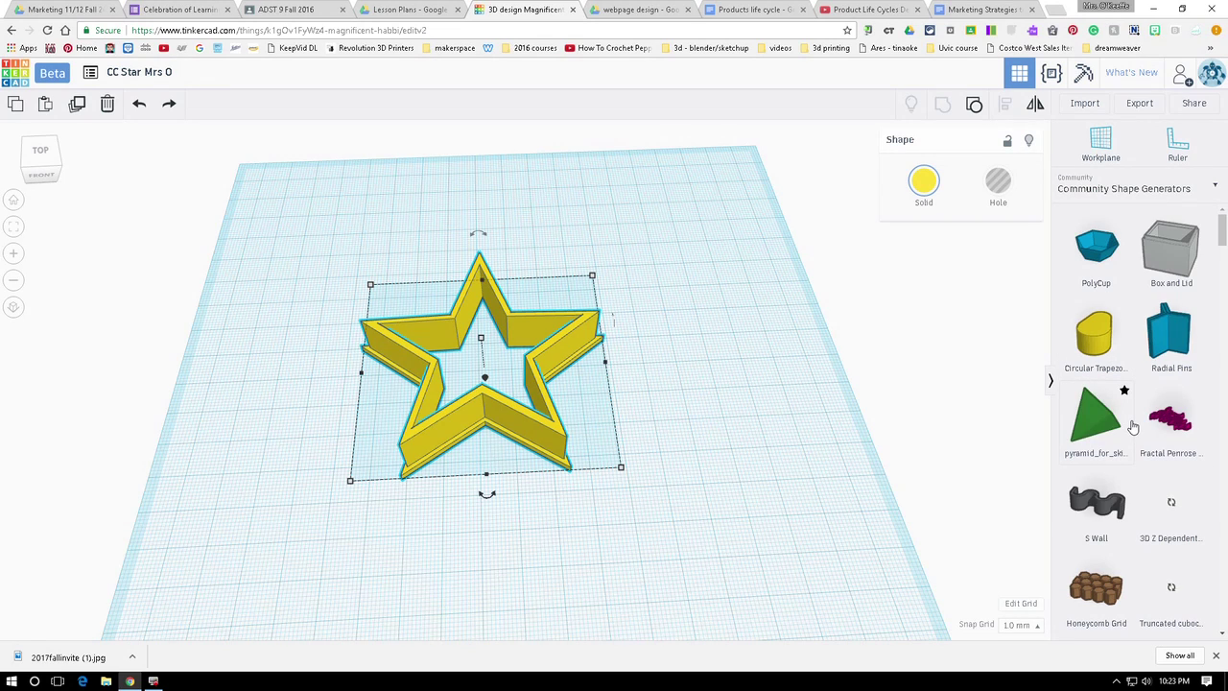
{"action": "scroll", "coordinate": [1132, 427], "scroll_direction": "down", "scroll_amount": 3}
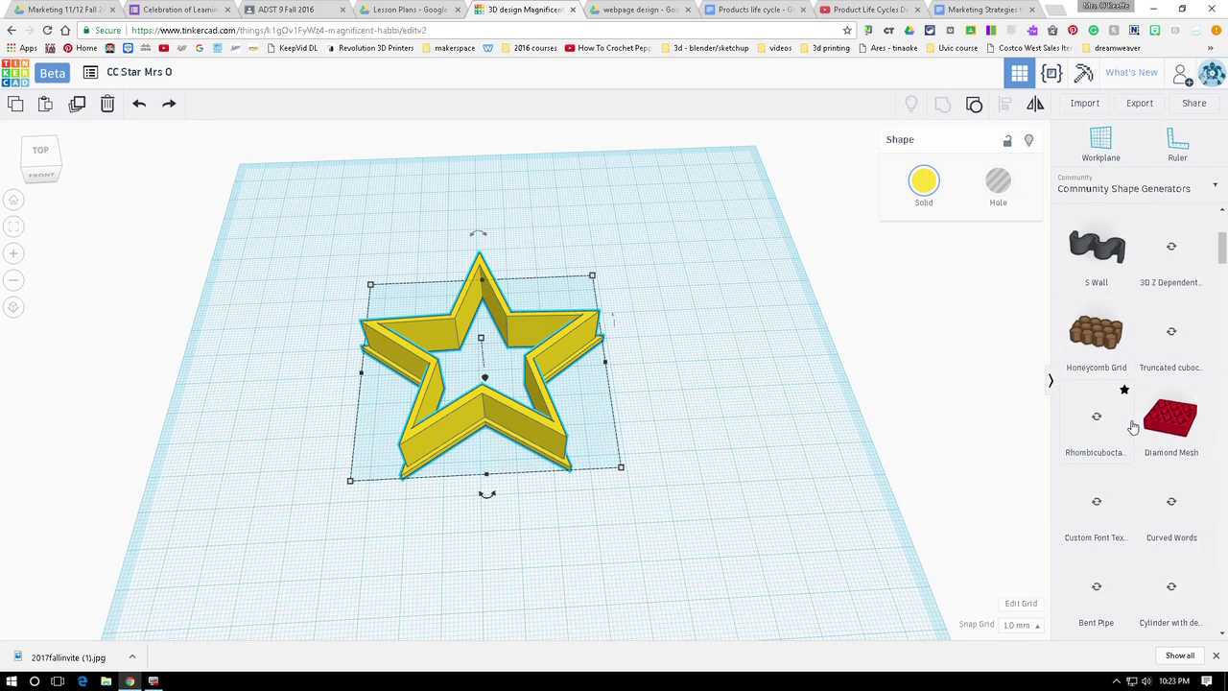
{"action": "scroll", "coordinate": [1133, 427], "scroll_direction": "down", "scroll_amount": 4}
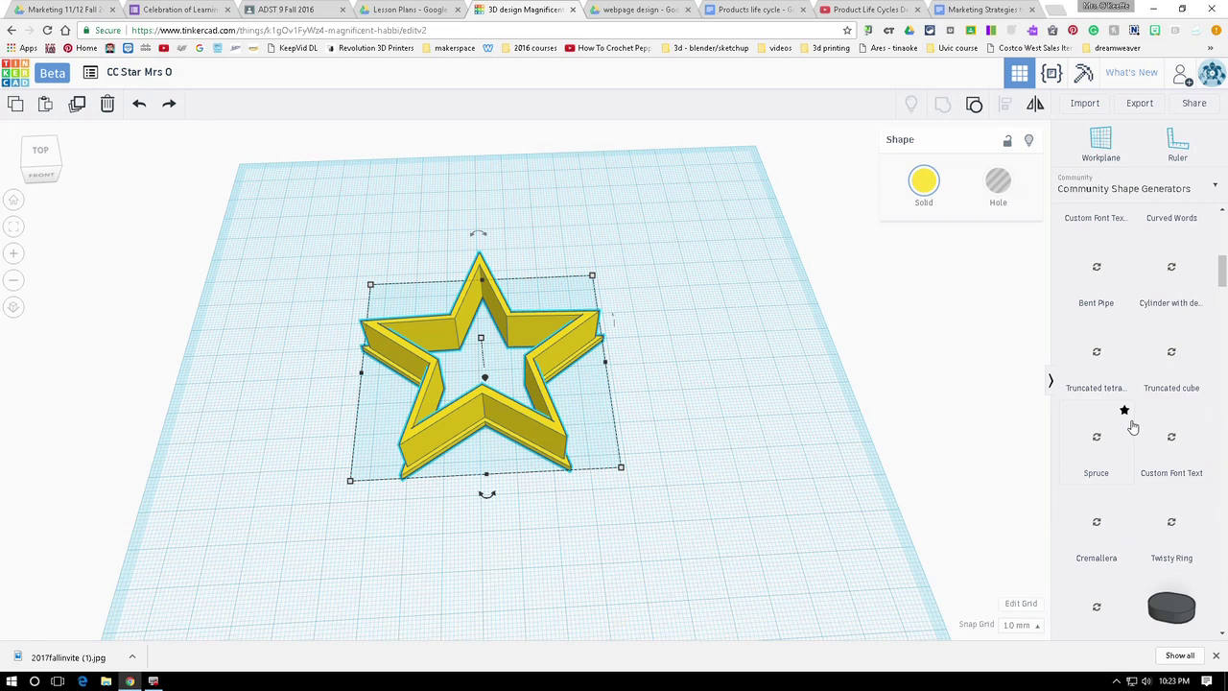
{"action": "scroll", "coordinate": [1133, 426], "scroll_direction": "down", "scroll_amount": 7}
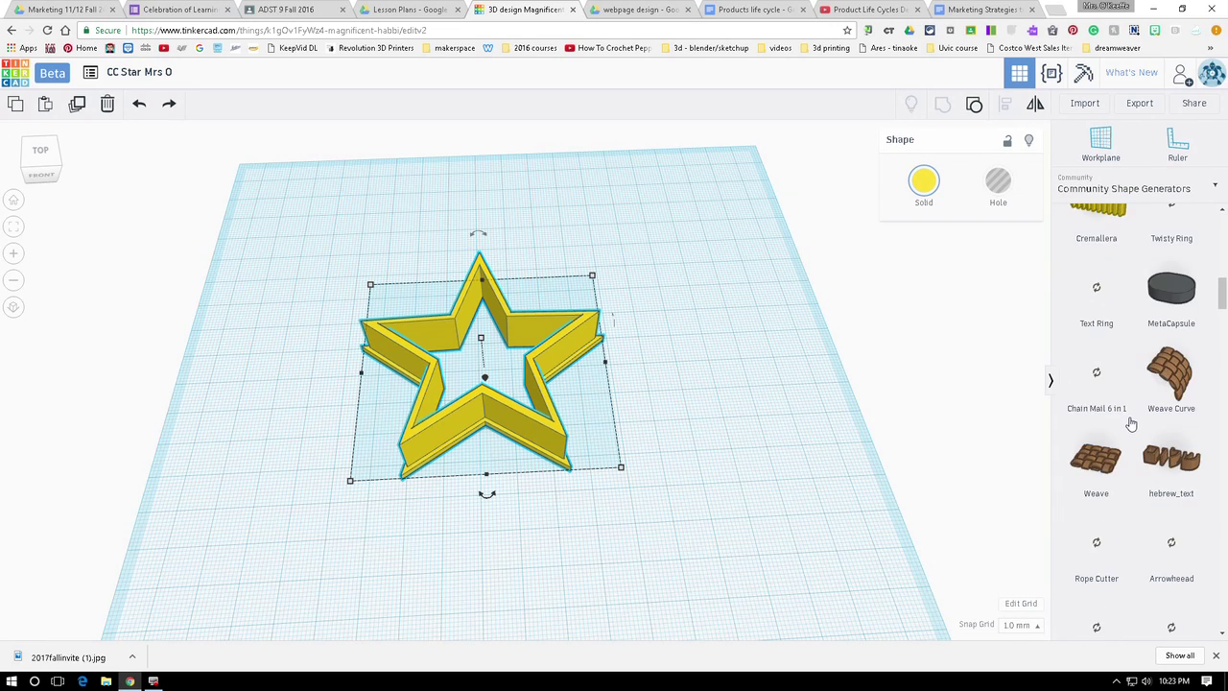
{"action": "scroll", "coordinate": [1131, 424], "scroll_direction": "down", "scroll_amount": 5}
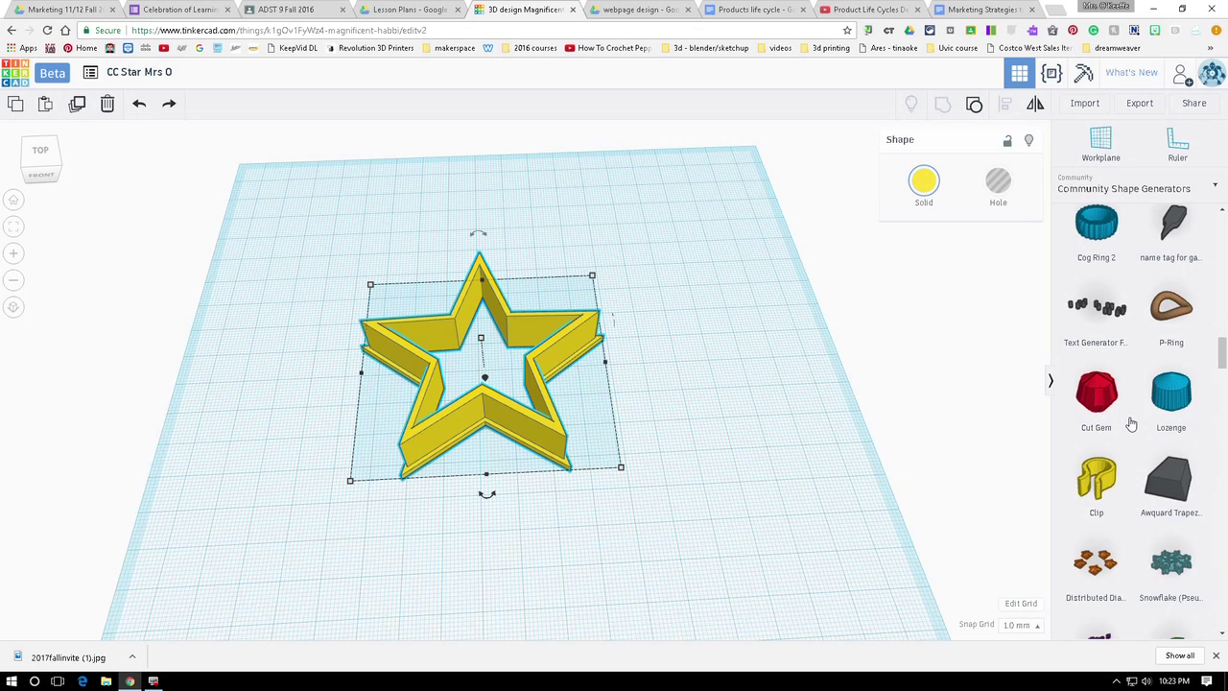
{"action": "scroll", "coordinate": [1131, 424], "scroll_direction": "down", "scroll_amount": 1}
{"action": "scroll", "coordinate": [1131, 424], "scroll_direction": "down", "scroll_amount": 3}
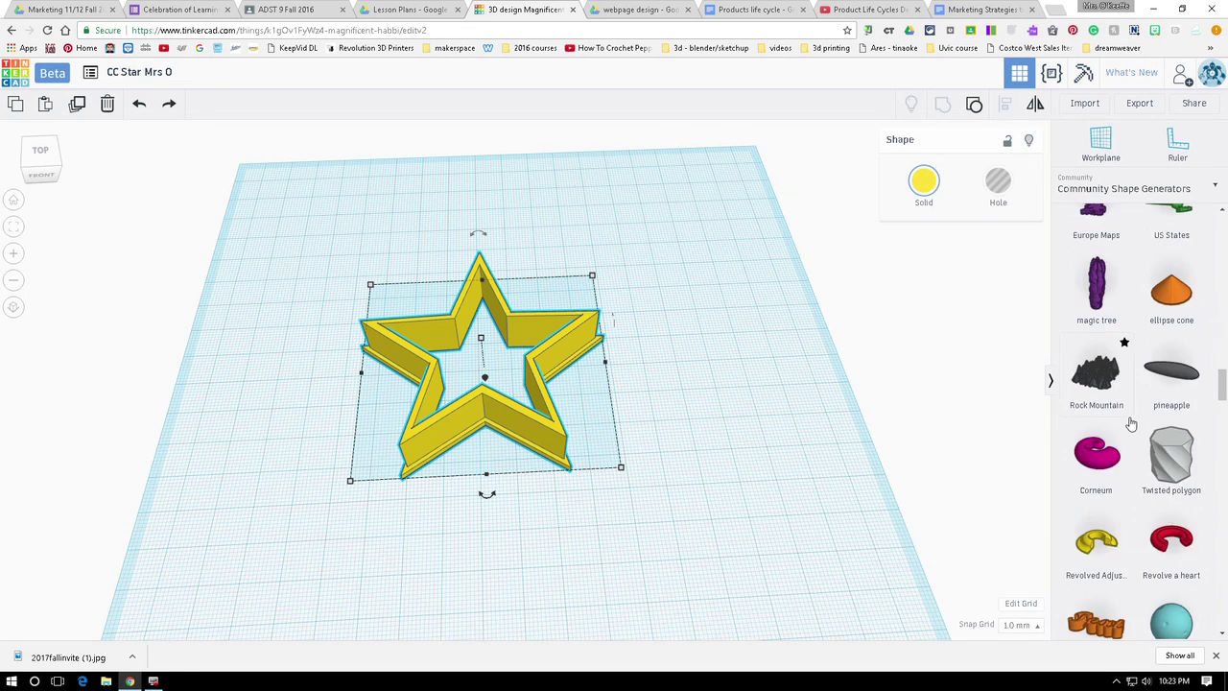
{"action": "scroll", "coordinate": [1131, 423], "scroll_direction": "down", "scroll_amount": 10}
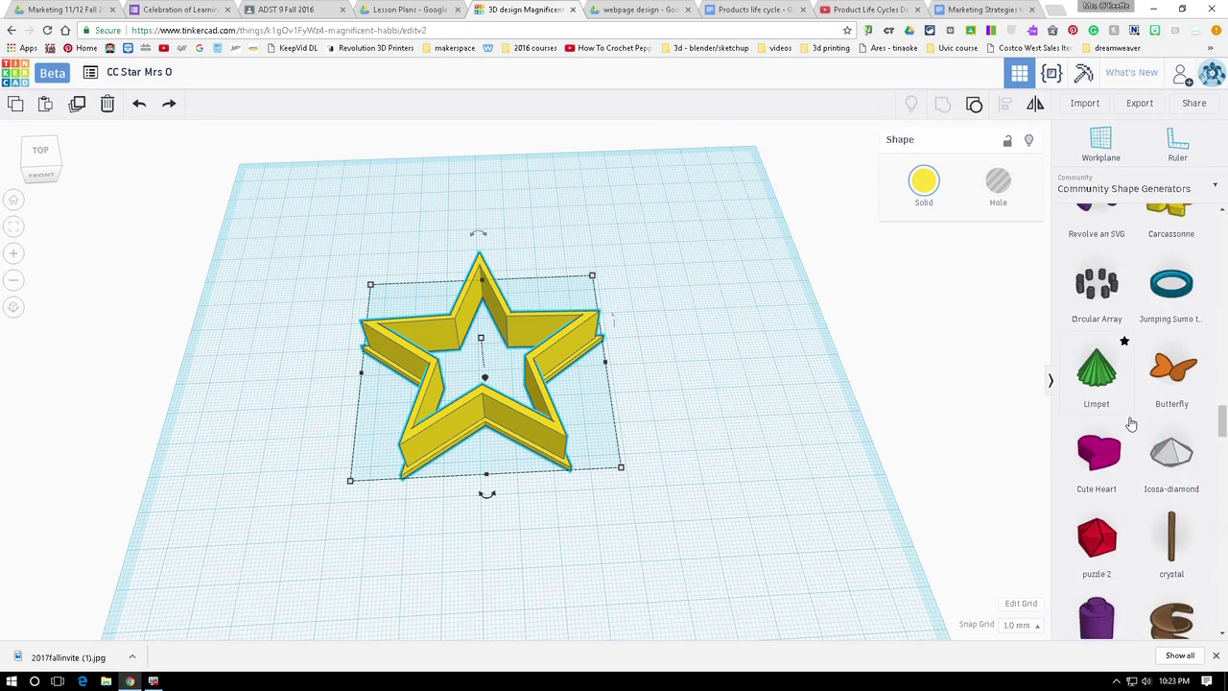
{"action": "scroll", "coordinate": [1131, 423], "scroll_direction": "down", "scroll_amount": 2}
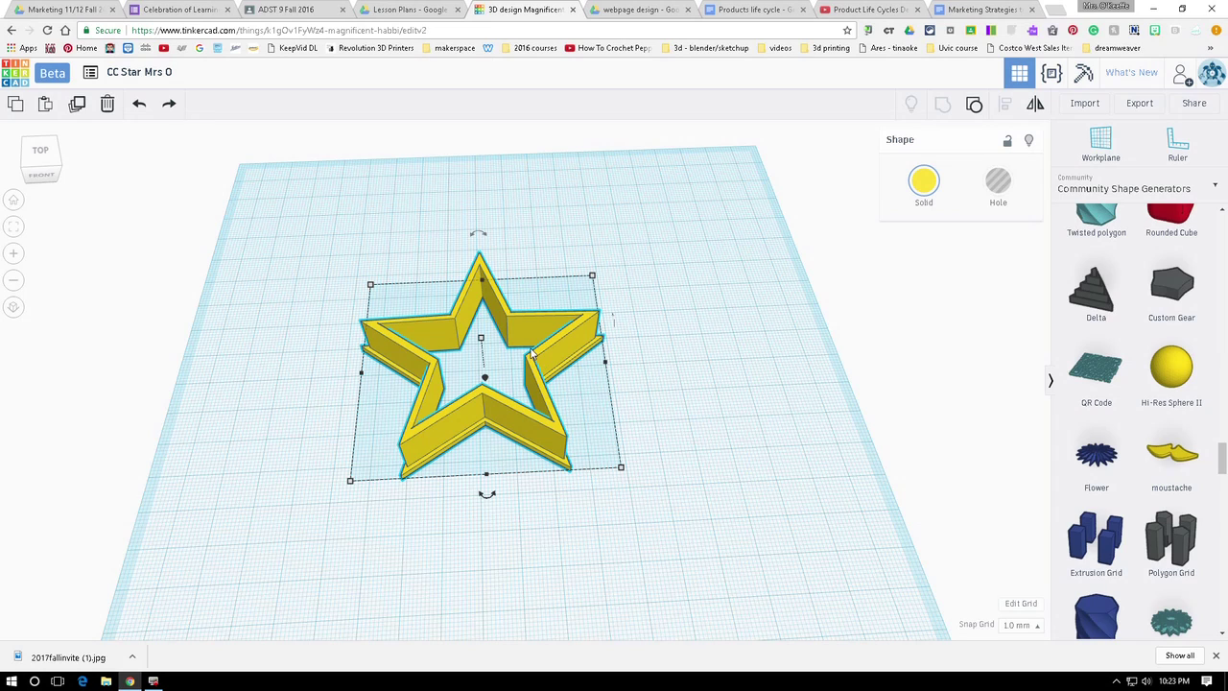
Step: Delete the hollow star and place a solid cylinder from Basic Shapes on the workplane
{"action": "key", "text": "Delete"}
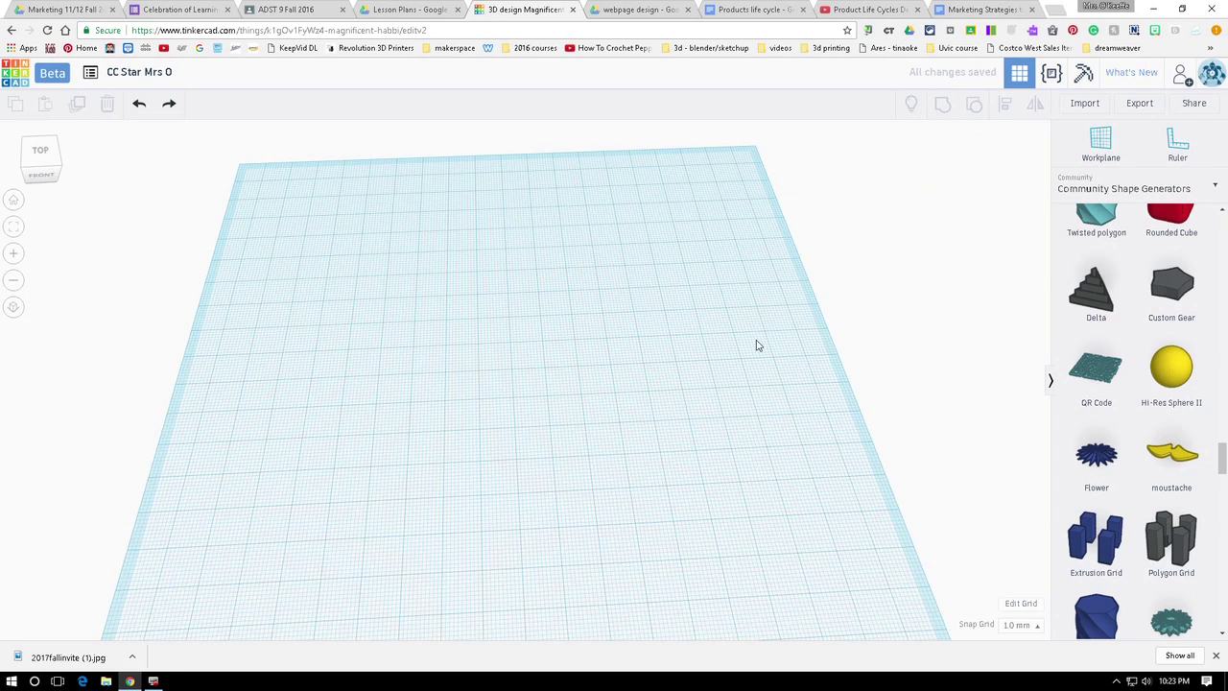
{"action": "left_click", "coordinate": [1184, 191]}
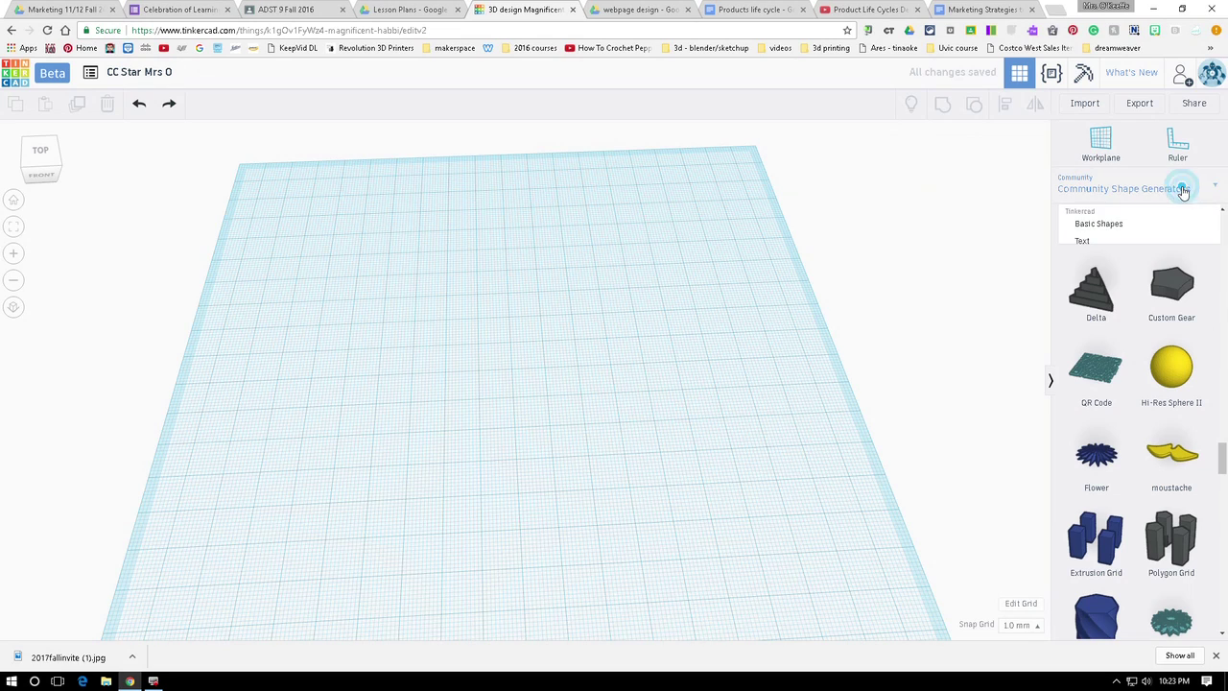
{"action": "left_click", "coordinate": [1127, 237]}
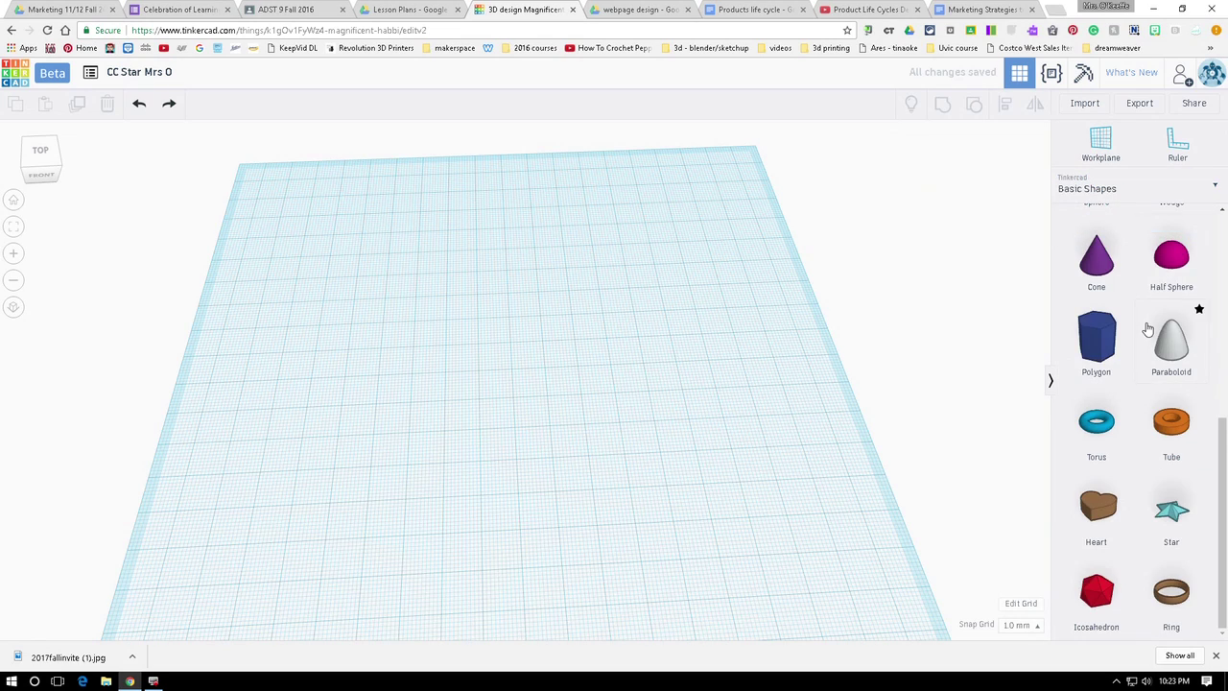
{"action": "left_click_drag", "start_coordinate": [1172, 310], "coordinate": [663, 489]}
Step: Reduce the cylinder's height to 2 mm and place a copy of it about 53 mm to the right
{"action": "left_click_drag", "start_coordinate": [552, 279], "coordinate": [540, 357]}
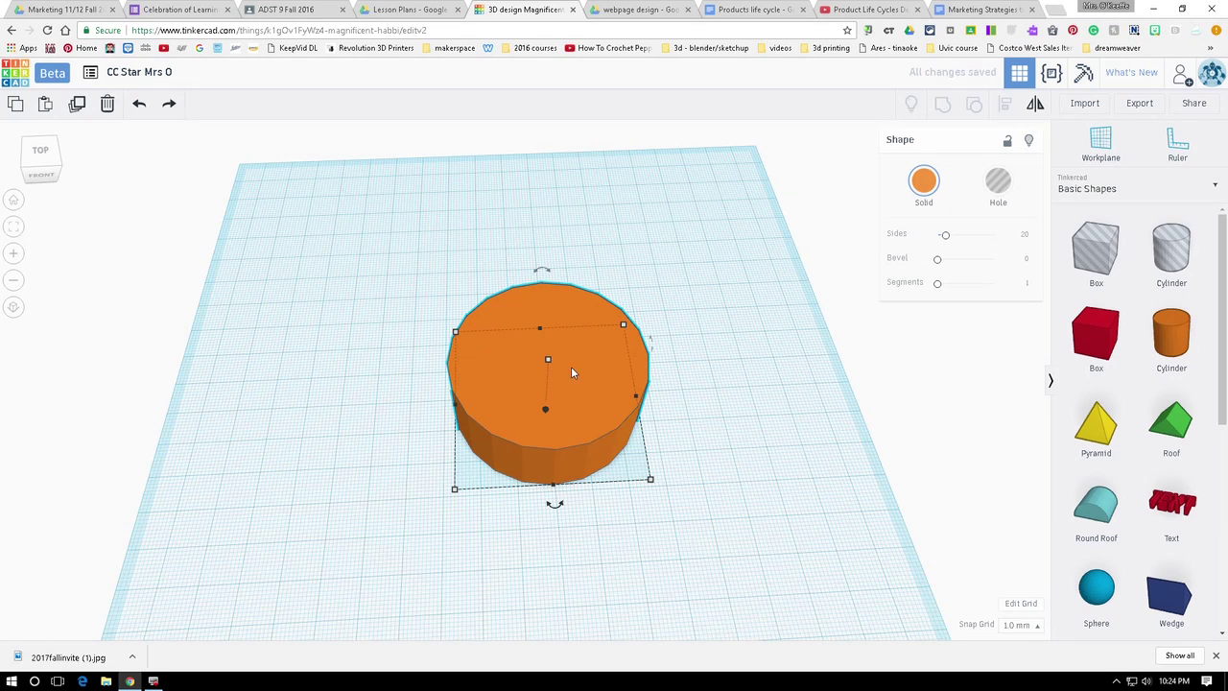
{"action": "mouse_move", "coordinate": [548, 362]}
{"action": "left_click_drag", "start_coordinate": [548, 363], "coordinate": [542, 397]}
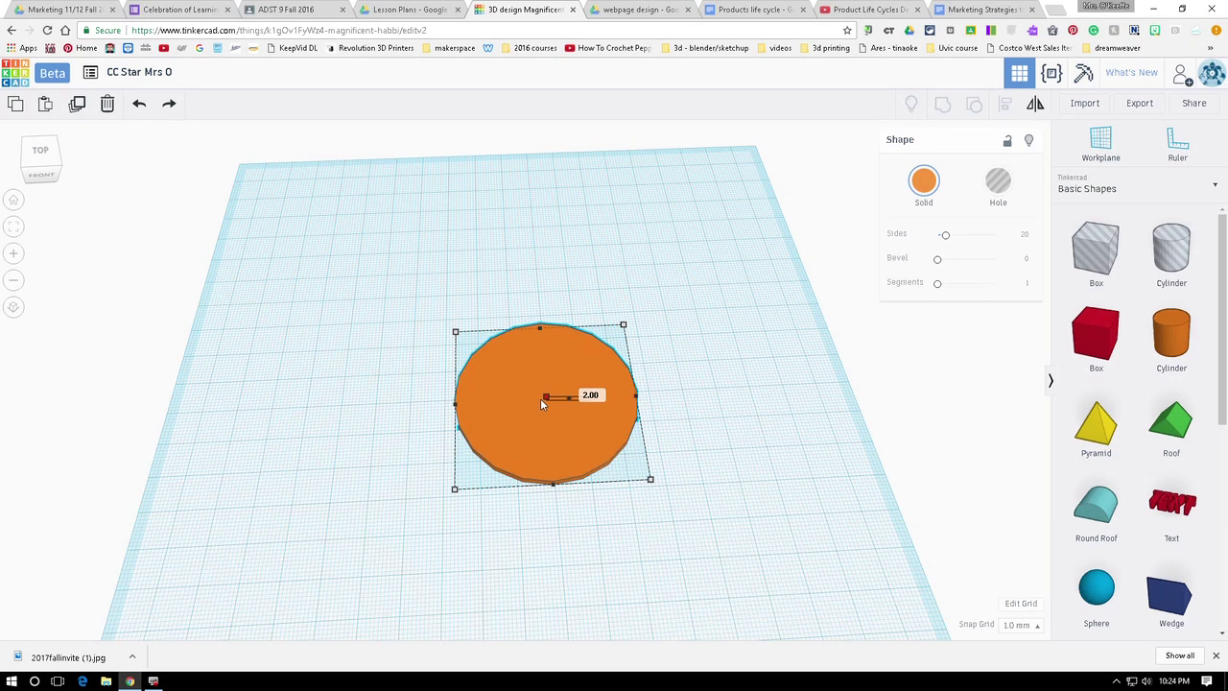
{"action": "left_click_drag", "start_coordinate": [543, 397], "coordinate": [777, 378]}
{"action": "left_click", "coordinate": [658, 403]}
Step: Move the original disc about 27 mm away from the copy and enlarge it to 70 × 70 mm
{"action": "left_click", "coordinate": [580, 408]}
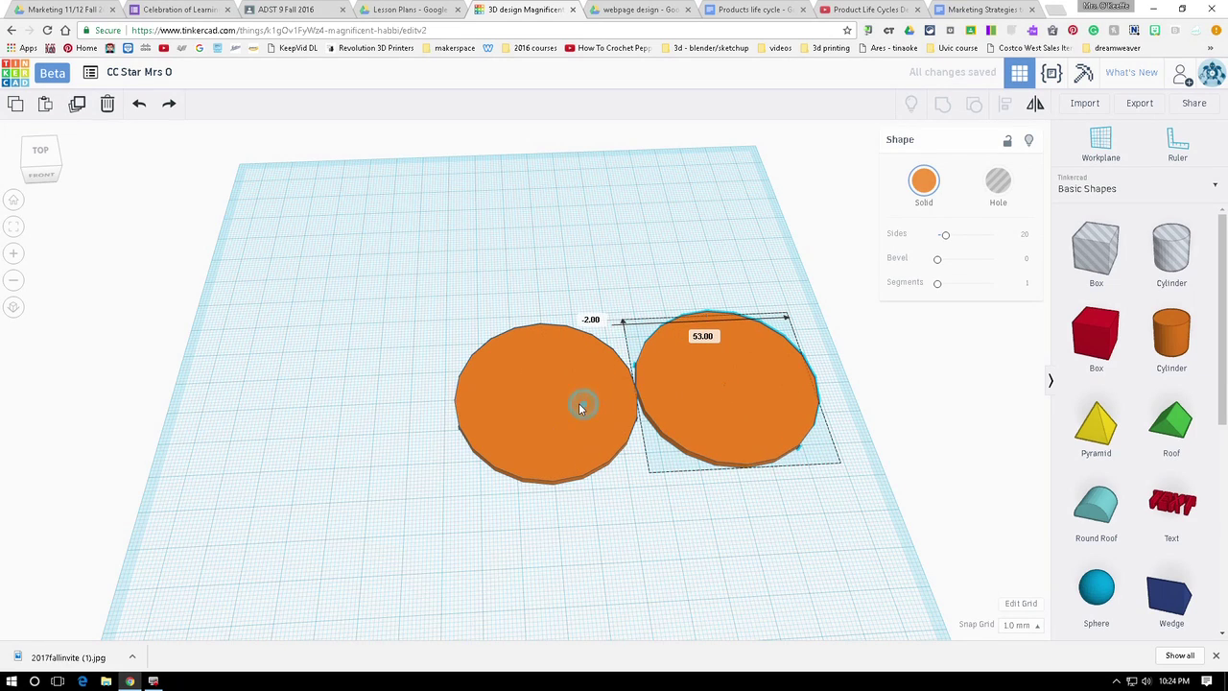
{"action": "left_click_drag", "start_coordinate": [579, 404], "coordinate": [451, 408]}
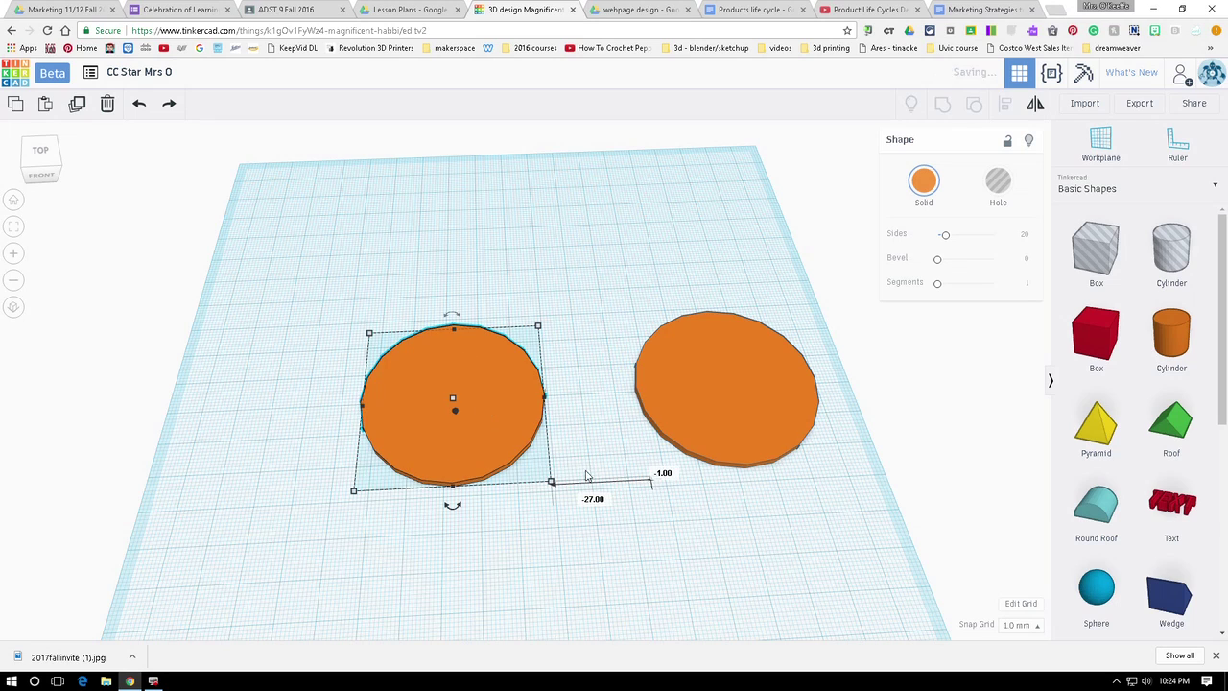
{"action": "left_click_drag", "start_coordinate": [547, 483], "coordinate": [599, 543]}
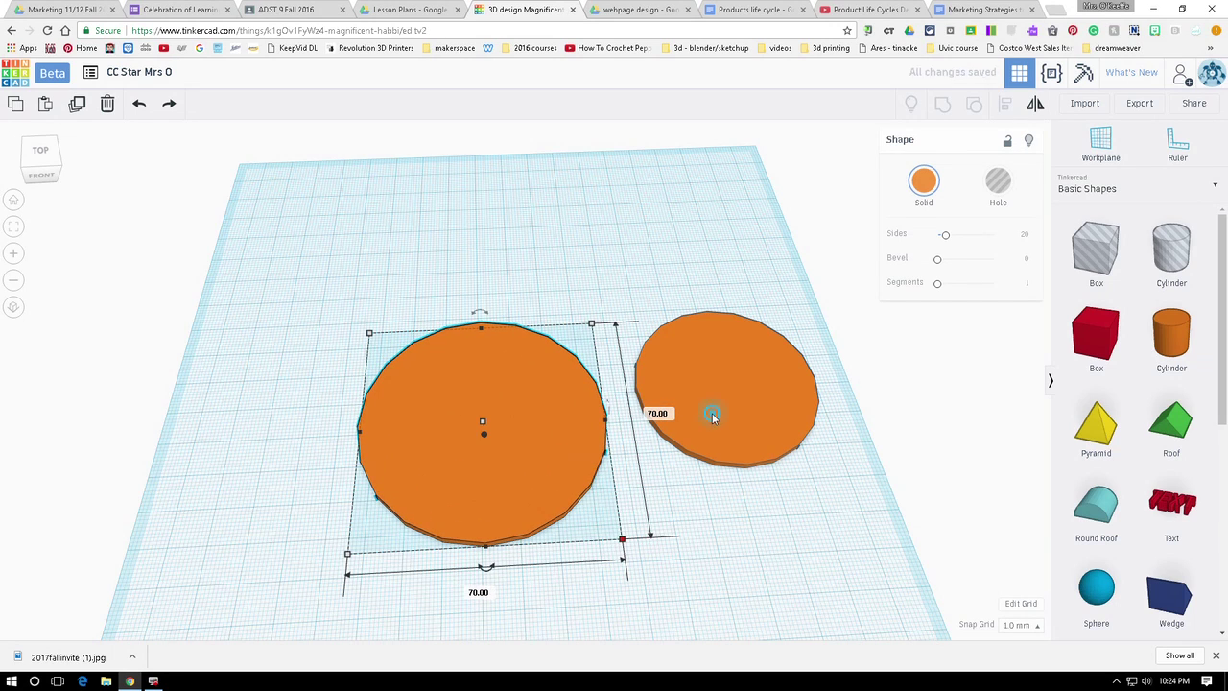
Step: Enlarge the copied disc to 66 × 66 mm and raise its height well above the other disc
{"action": "left_click", "coordinate": [758, 442]}
{"action": "left_click_drag", "start_coordinate": [840, 468], "coordinate": [861, 504]}
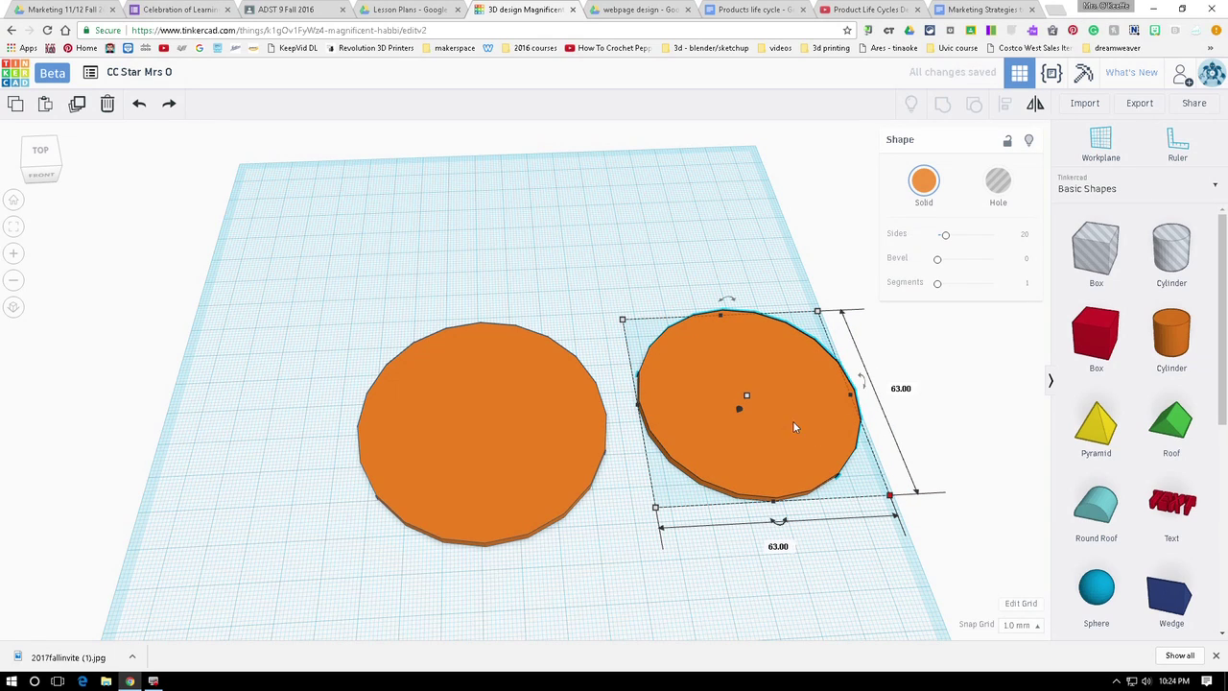
{"action": "left_click_drag", "start_coordinate": [892, 497], "coordinate": [898, 511]}
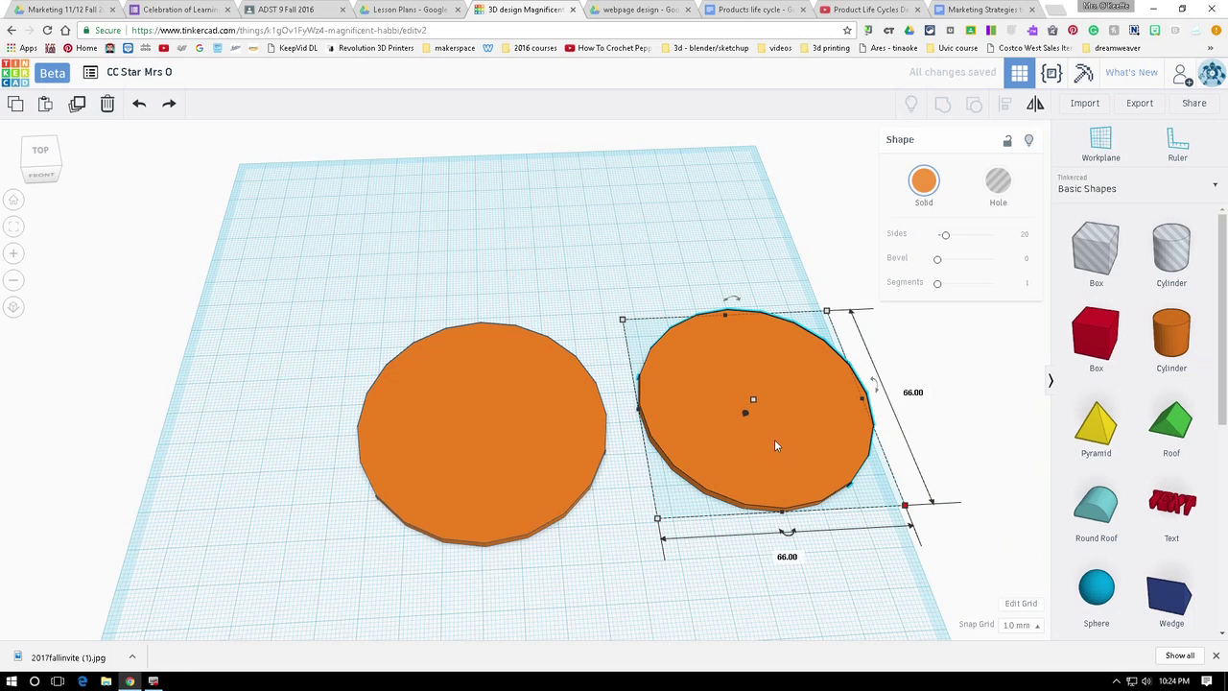
{"action": "mouse_move", "coordinate": [752, 399]}
{"action": "left_mouse_down"}
{"action": "mouse_move", "coordinate": [765, 367]}
{"action": "mouse_move", "coordinate": [765, 381]}
{"action": "left_mouse_up"}
Step: Align both discs on their centers in both horizontal directions
{"action": "left_click", "coordinate": [478, 424], "text": "shift"}
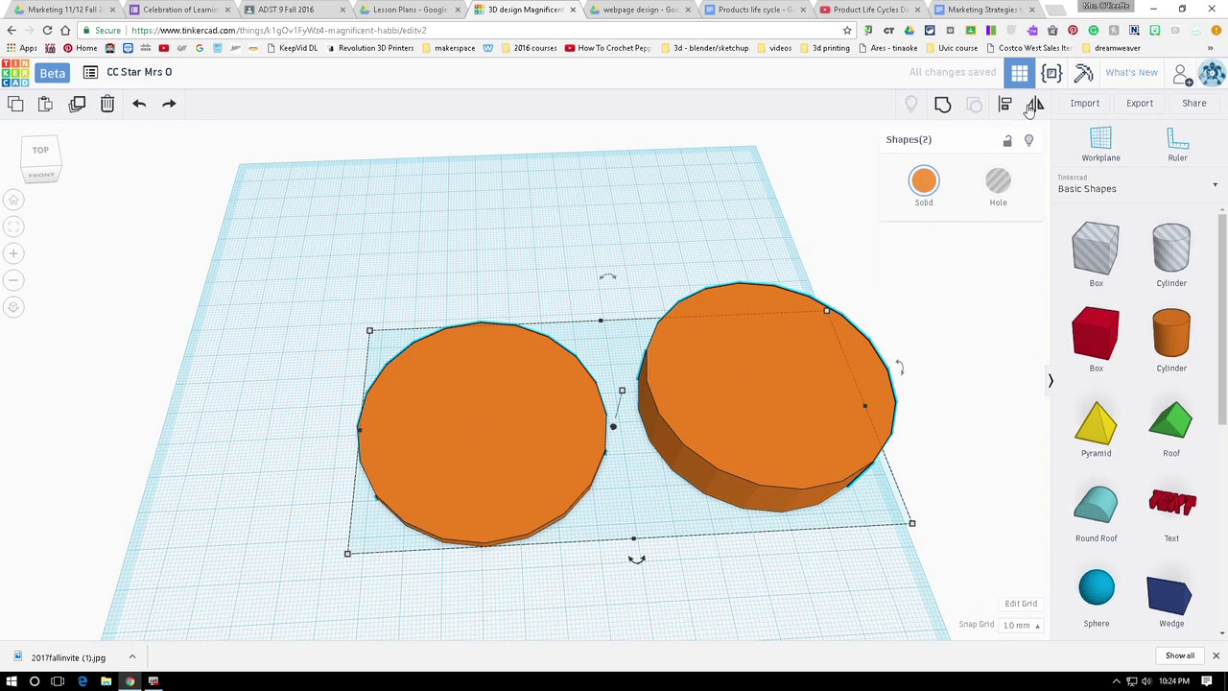
{"action": "left_click", "coordinate": [1034, 104]}
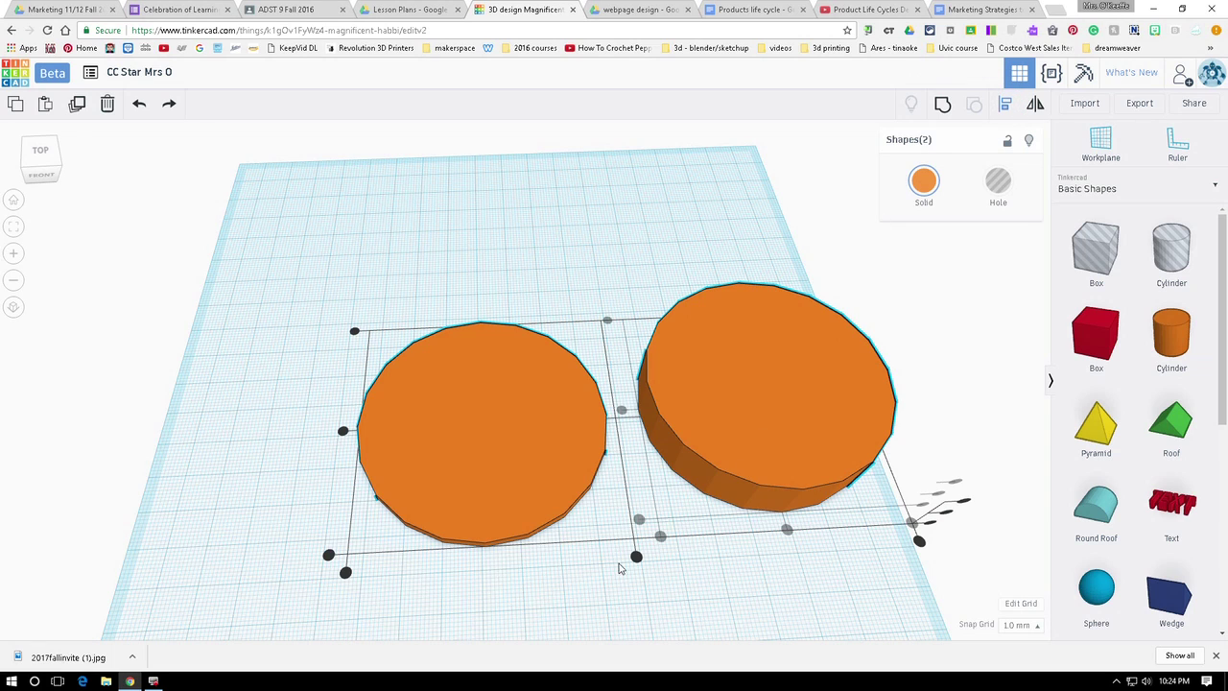
{"action": "left_click", "coordinate": [636, 556]}
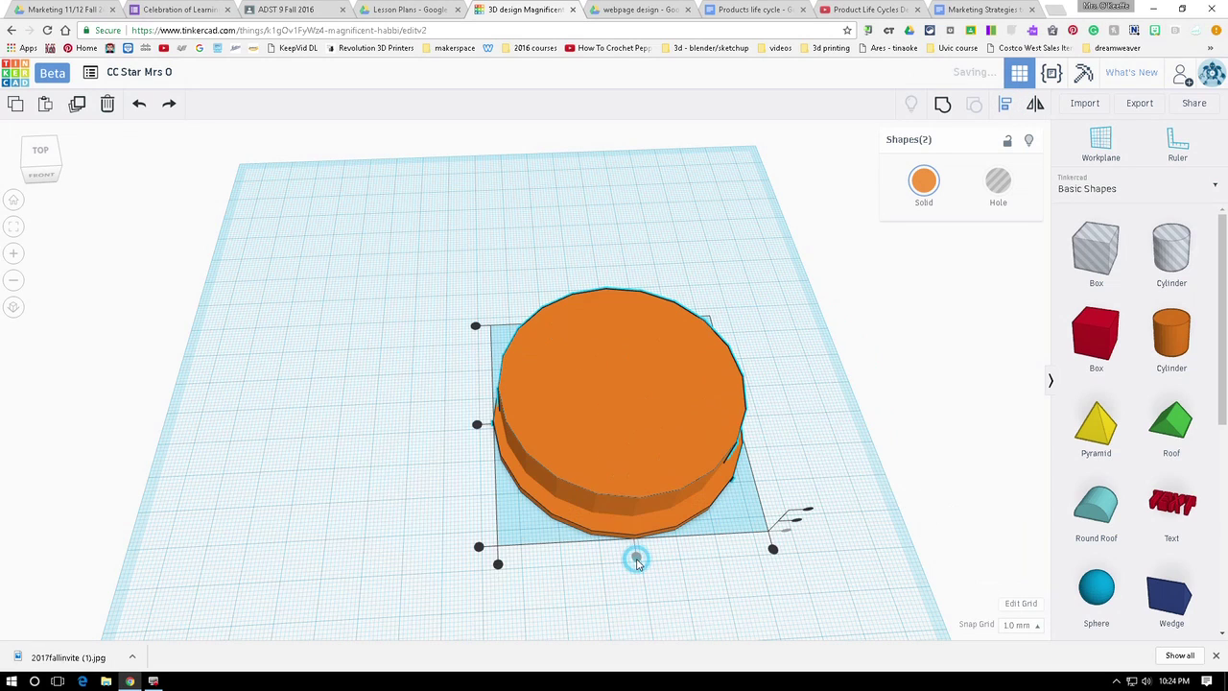
{"action": "left_click", "coordinate": [476, 424]}
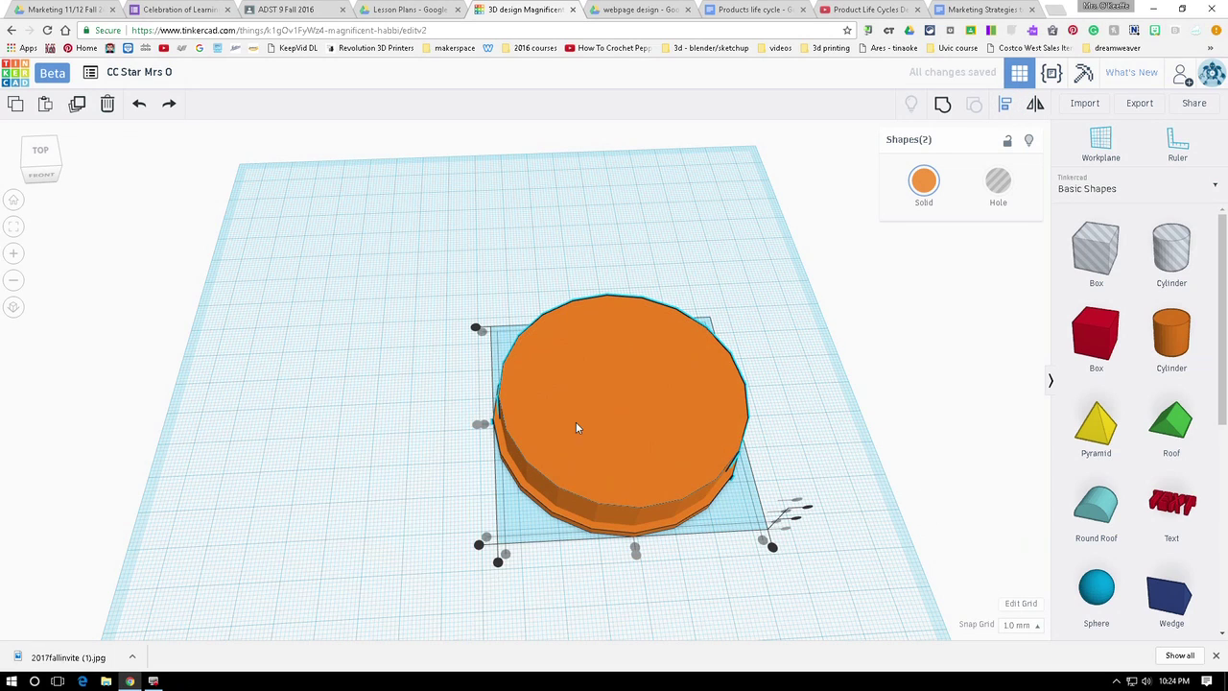
{"action": "left_click", "coordinate": [830, 432]}
Step: Duplicate the upper disc and move the copy left until it stands clear of the original pair
{"action": "left_click", "coordinate": [659, 442]}
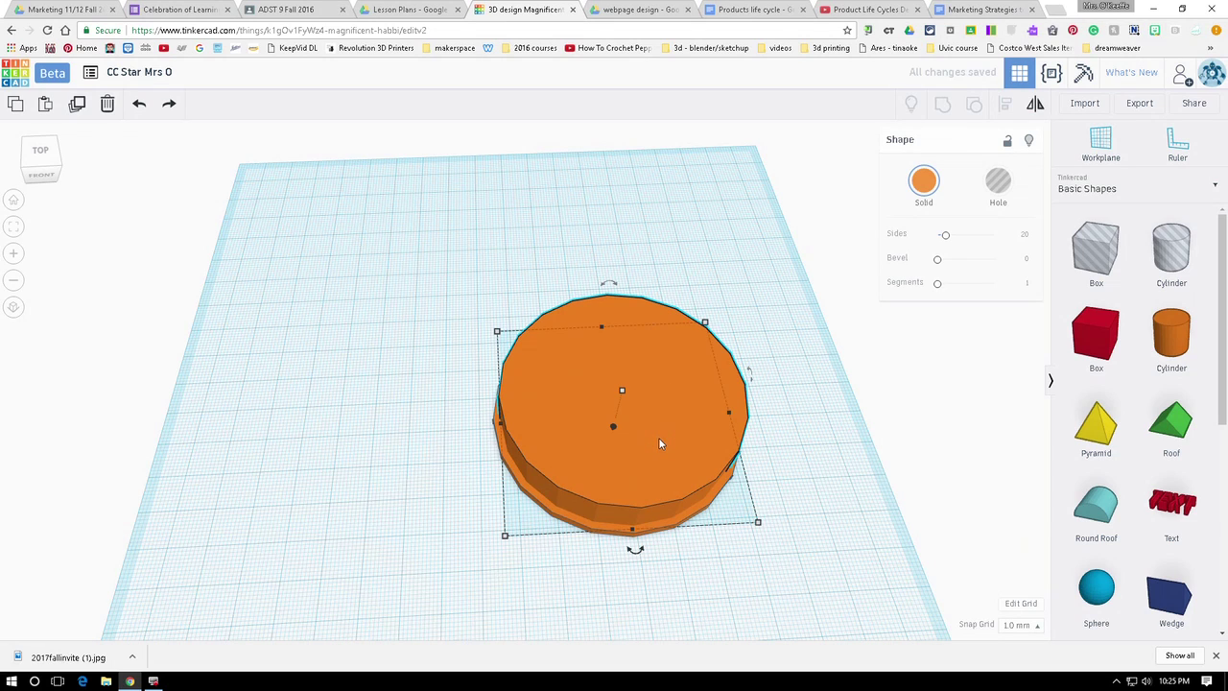
{"action": "key", "text": "Left"}
{"action": "key", "text": "Left"}
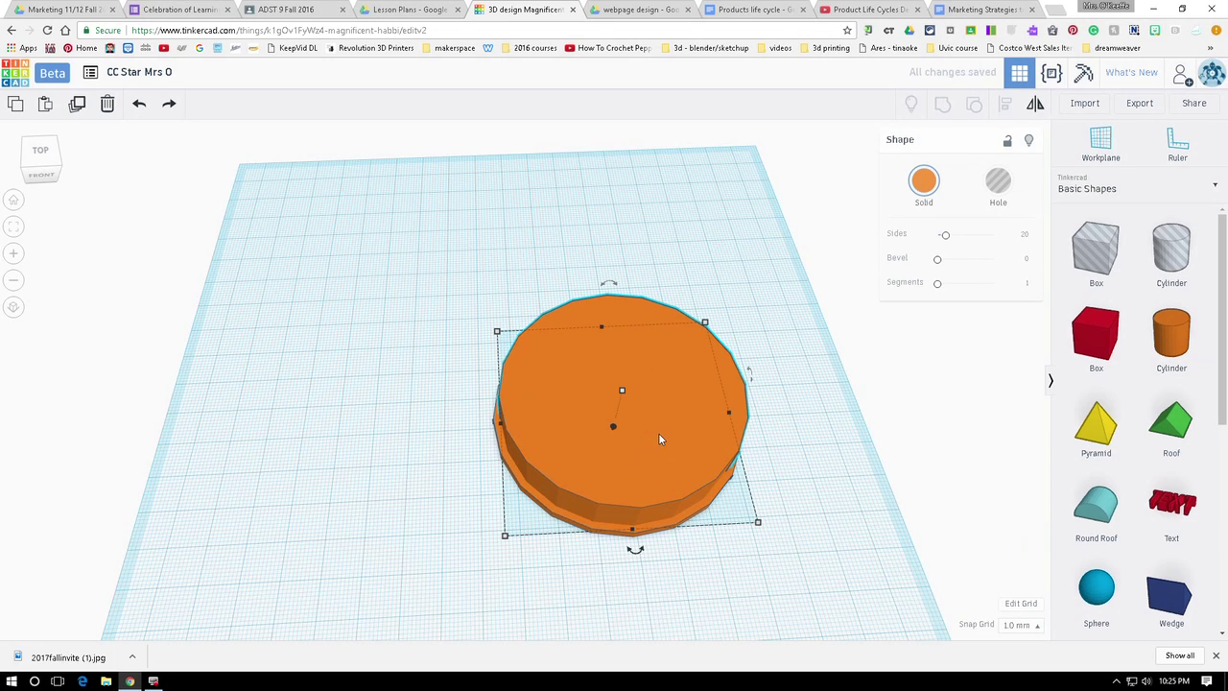
{"action": "key", "text": "Left"}
{"action": "key", "text": "Left"}
{"action": "key", "text": "Left"}
{"action": "key", "text": "Left"}
{"action": "key", "text": "Left"}
{"action": "key", "text": "Left"}
{"action": "key", "text": "Left"}
{"action": "key", "text": "Left"}
{"action": "key", "text": "Left"}
{"action": "key", "text": "Left"}
{"action": "key", "text": "Left"}
{"action": "key", "text": "Left"}
{"action": "key", "text": "Left"}
{"action": "key", "text": "Left"}
{"action": "key", "text": "Left"}
{"action": "key", "text": "Left"}
{"action": "key", "text": "Left"}
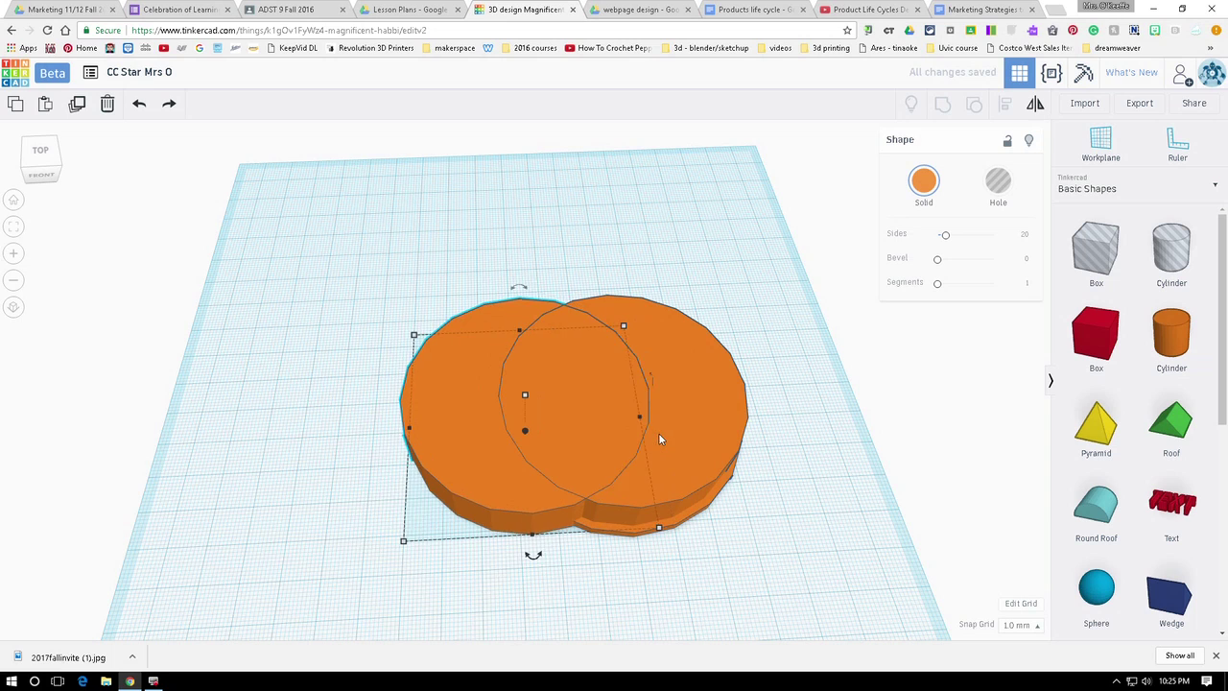
{"action": "key", "text": "Left"}
{"action": "key", "text": "Left"}
{"action": "key", "text": "Left"}
{"action": "key", "text": "Left"}
{"action": "key", "text": "Left"}
{"action": "key", "text": "Left"}
{"action": "key", "text": "Left"}
{"action": "key", "text": "Left"}
{"action": "key", "text": "Left"}
{"action": "key", "text": "Left"}
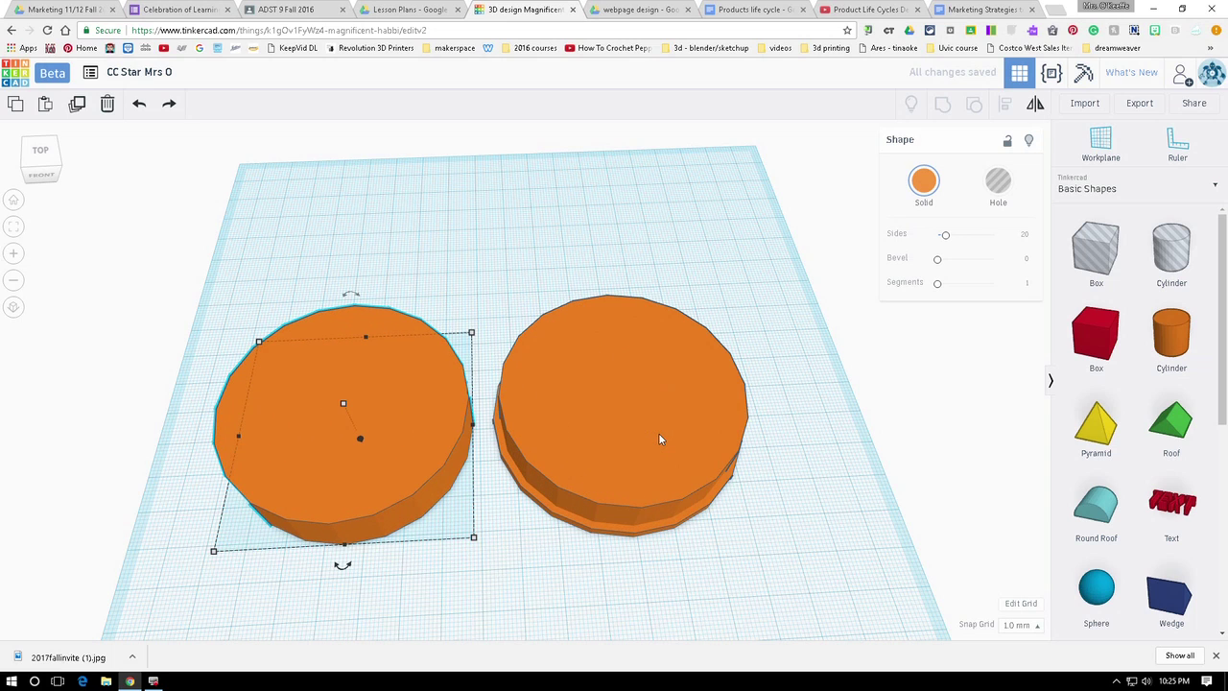
Step: Group the remaining upper disc with its wider base disc
{"action": "left_click", "coordinate": [658, 438]}
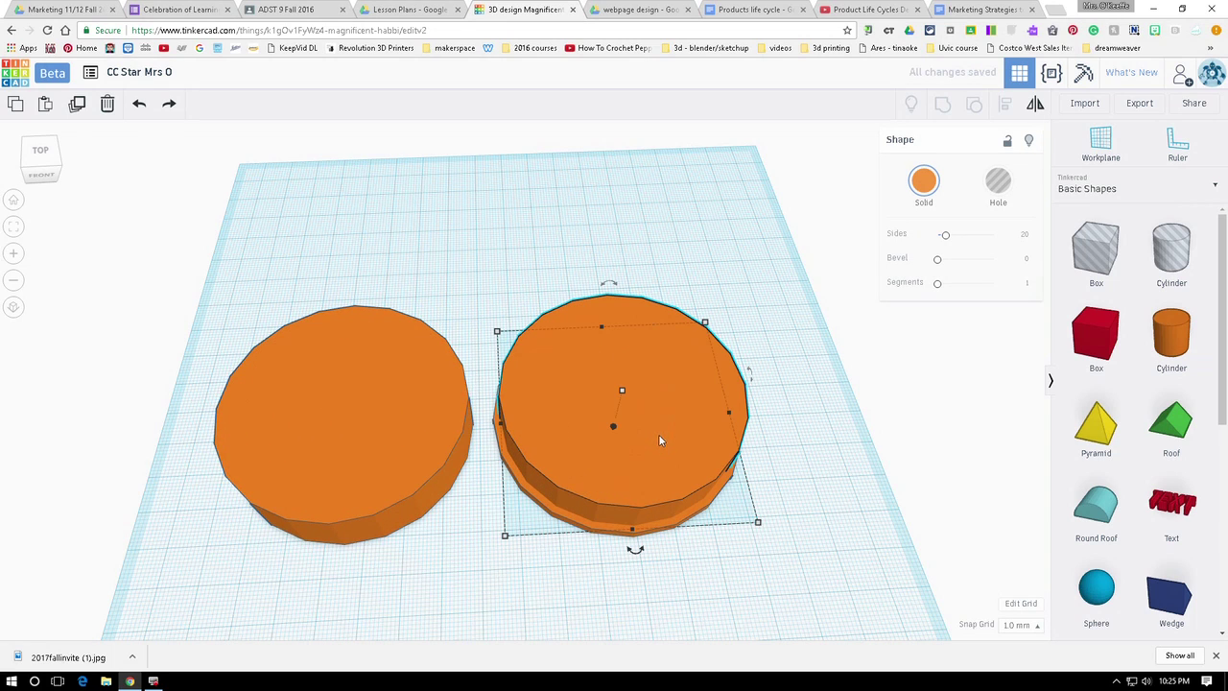
{"action": "left_click", "coordinate": [669, 529], "text": "shift"}
{"action": "left_click", "coordinate": [827, 426]}
Step: Shrink the copied disc to 62 × 62 mm and turn it into a hole
{"action": "left_click", "coordinate": [432, 447]}
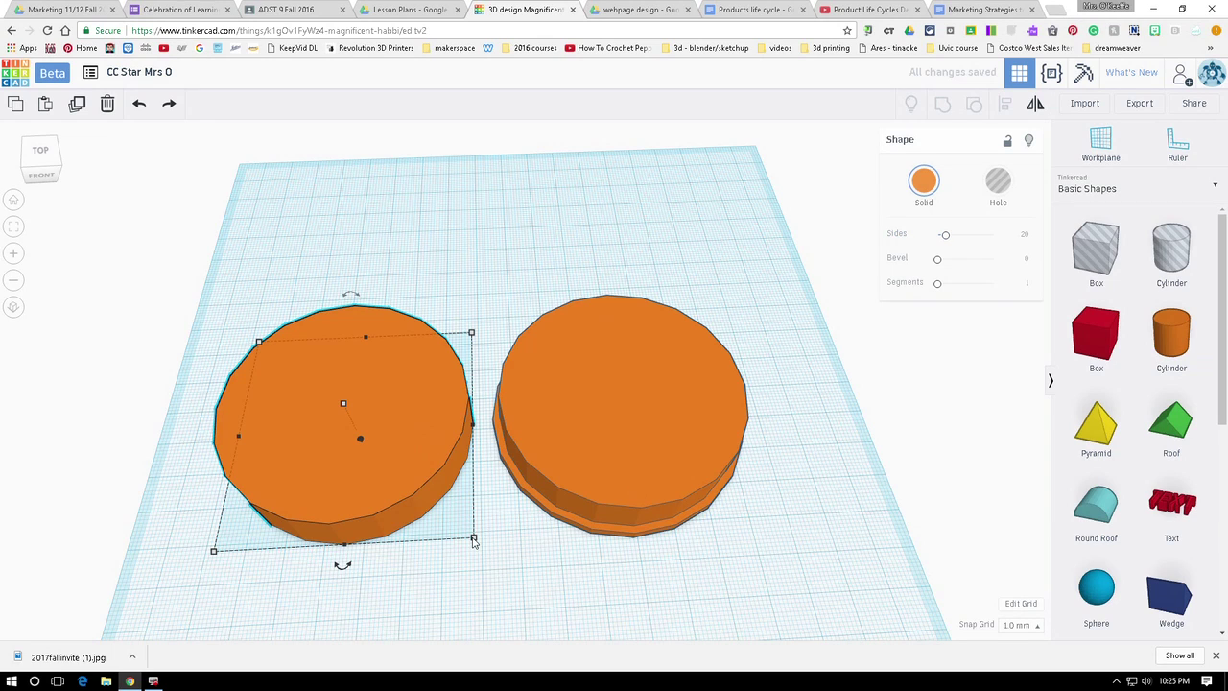
{"action": "left_click_drag", "start_coordinate": [473, 540], "coordinate": [458, 520]}
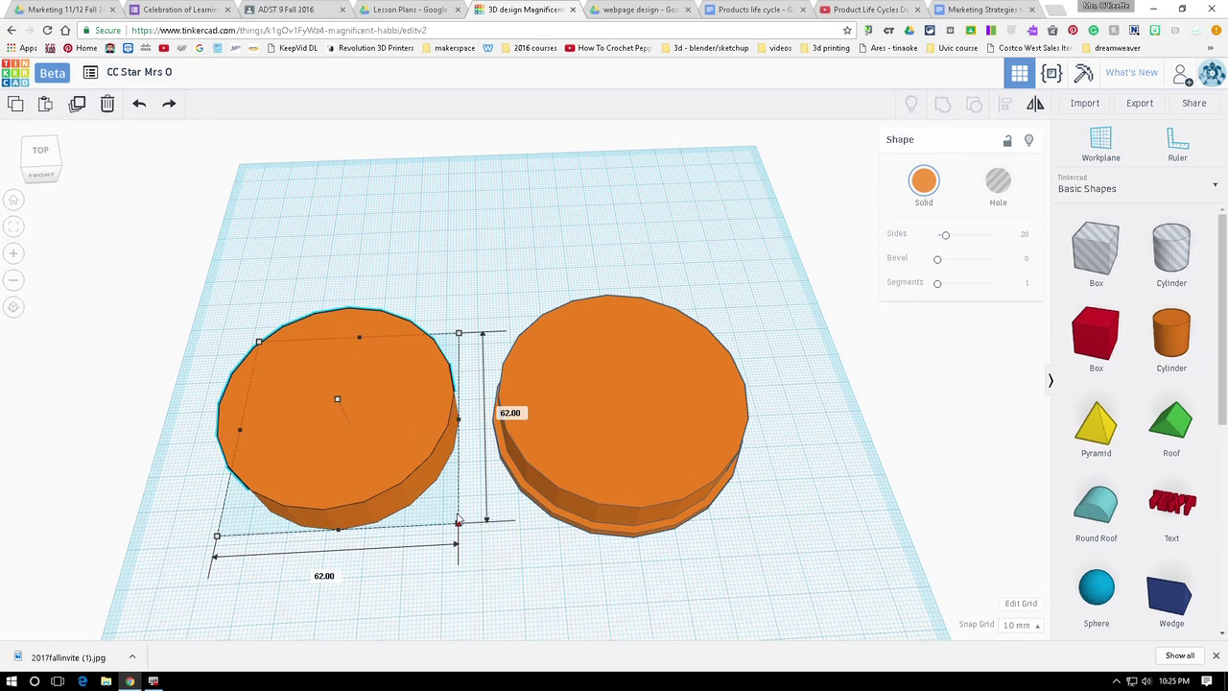
{"action": "left_click", "coordinate": [998, 182]}
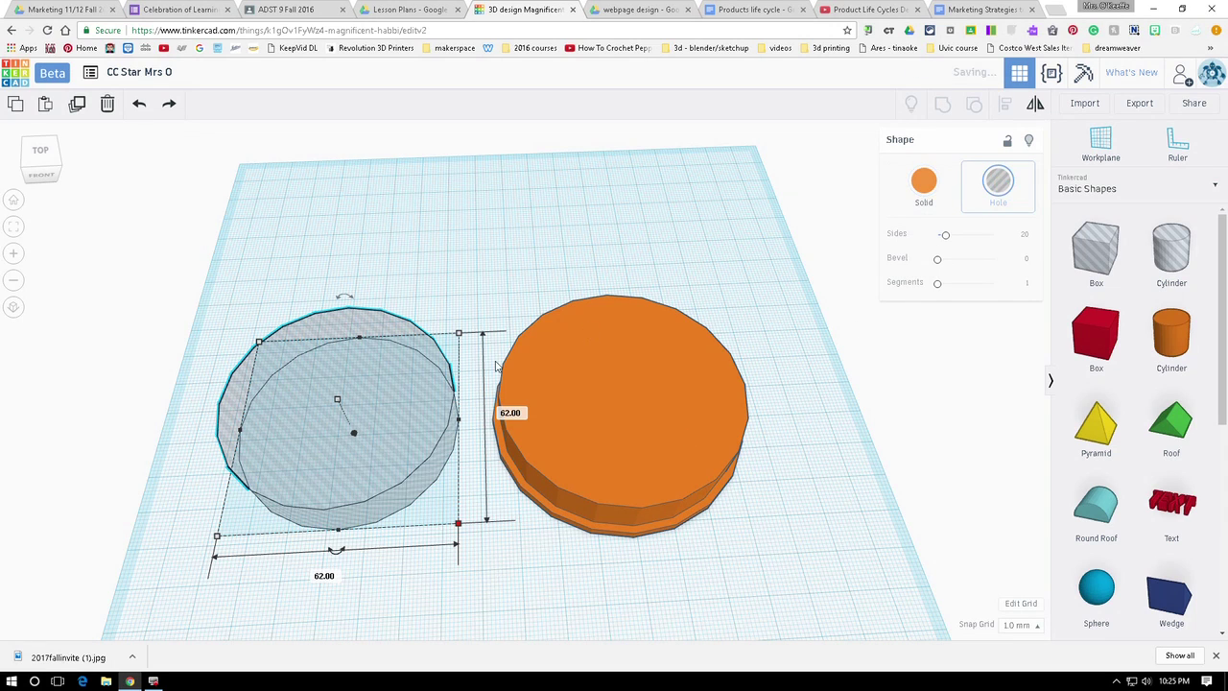
Step: Try to center the hole disc on the grouped discs in both horizontal directions, and undo both alignments
{"action": "left_click", "coordinate": [639, 488], "text": "shift"}
{"action": "left_click", "coordinate": [1005, 104]}
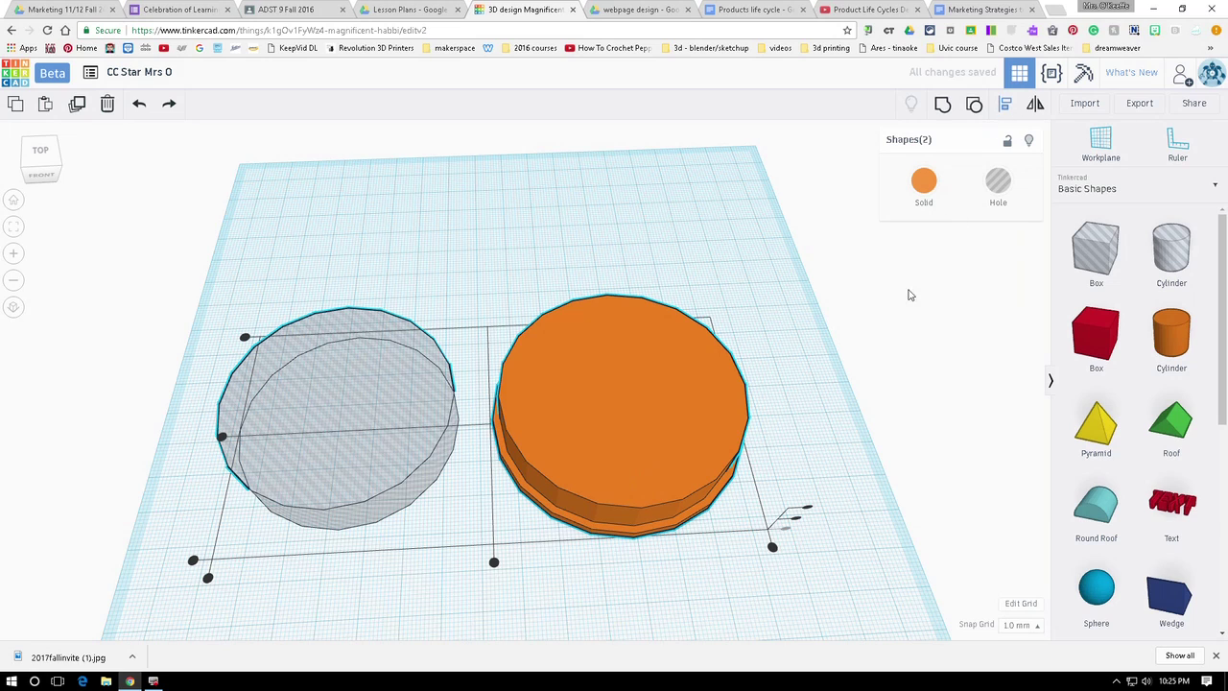
{"action": "left_click", "coordinate": [493, 561]}
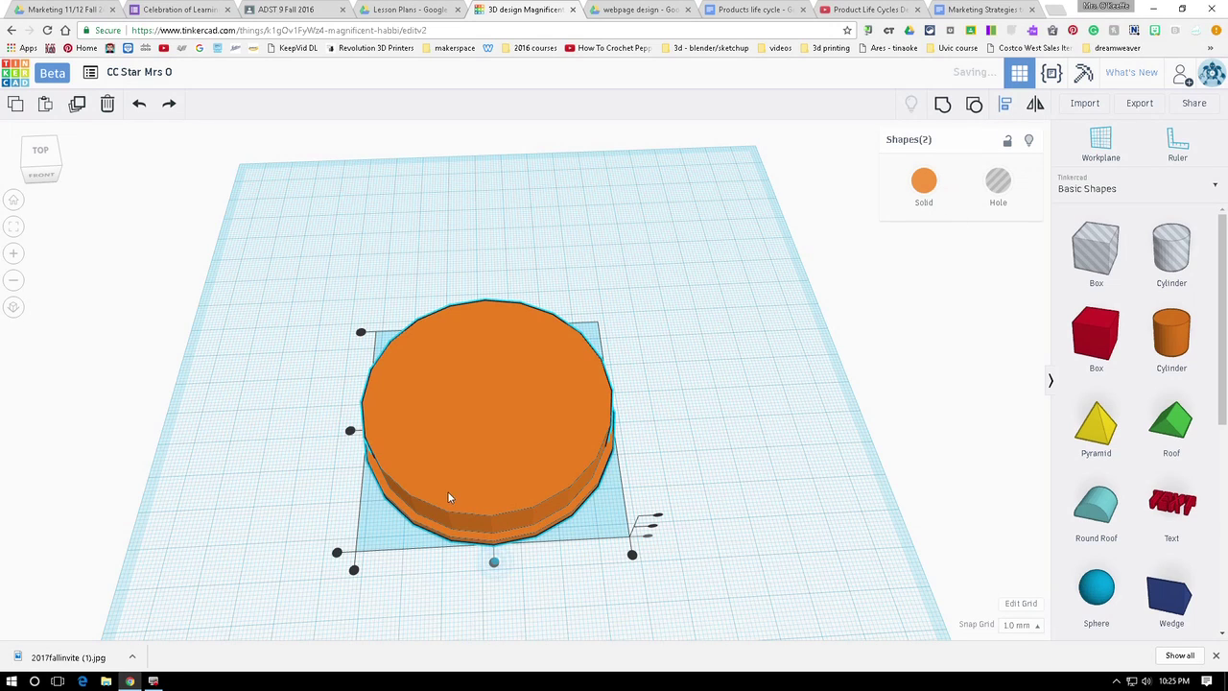
{"action": "left_click", "coordinate": [350, 431]}
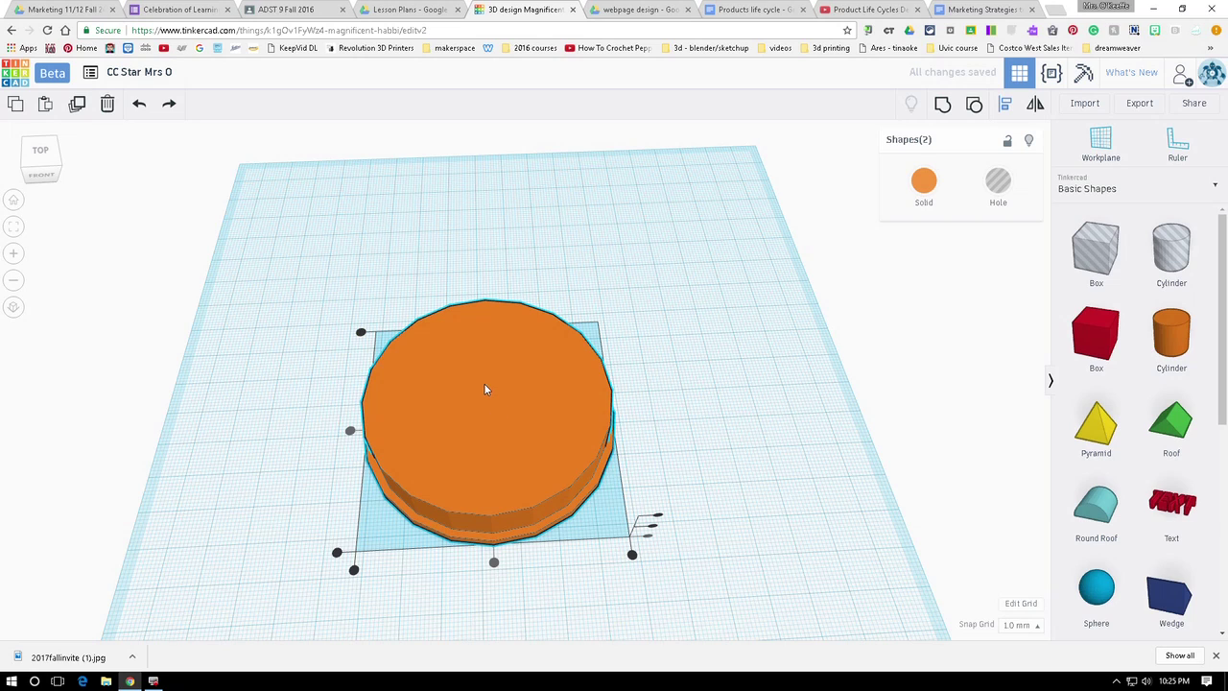
{"action": "left_click", "coordinate": [140, 104]}
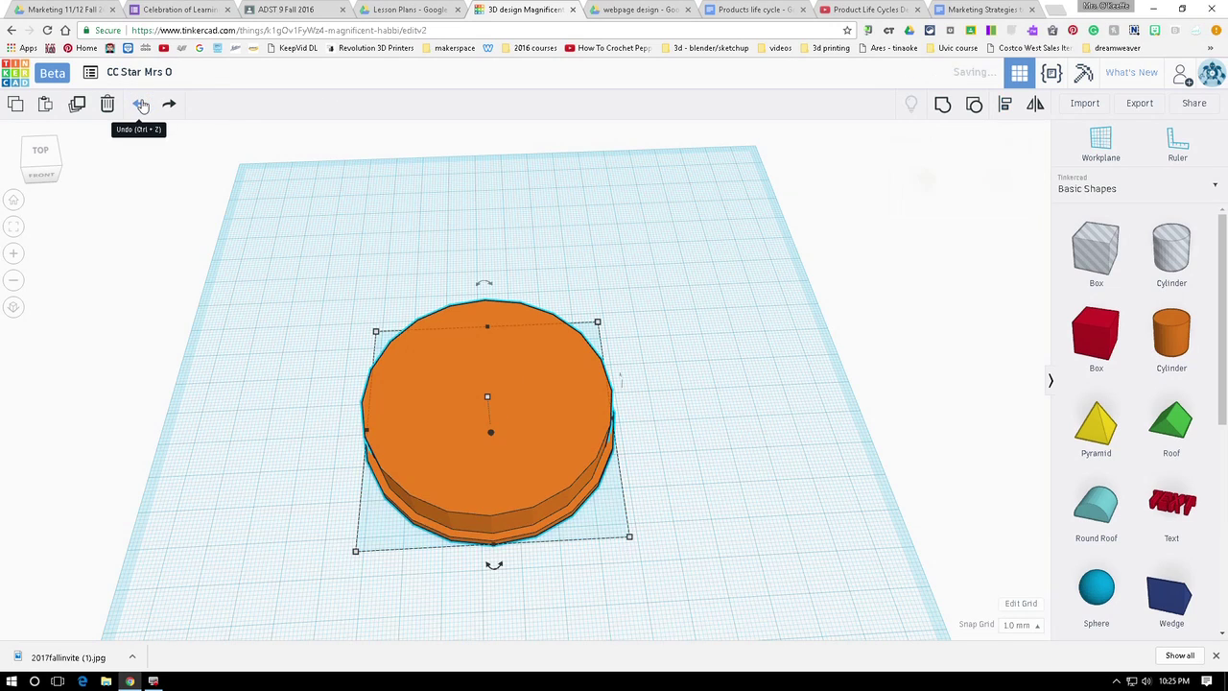
{"action": "left_click", "coordinate": [140, 104]}
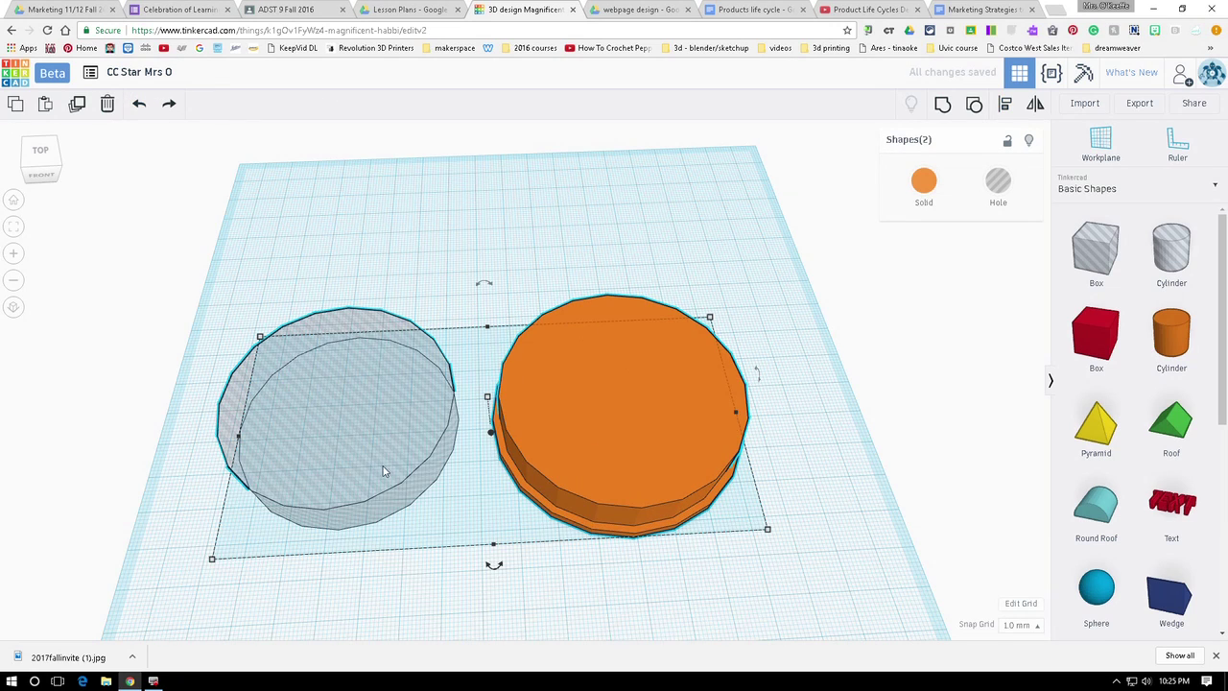
Step: Raise the height of the hole disc to 30 mm
{"action": "left_click", "coordinate": [666, 614]}
{"action": "left_click", "coordinate": [354, 413]}
{"action": "left_click_drag", "start_coordinate": [339, 400], "coordinate": [324, 372]}
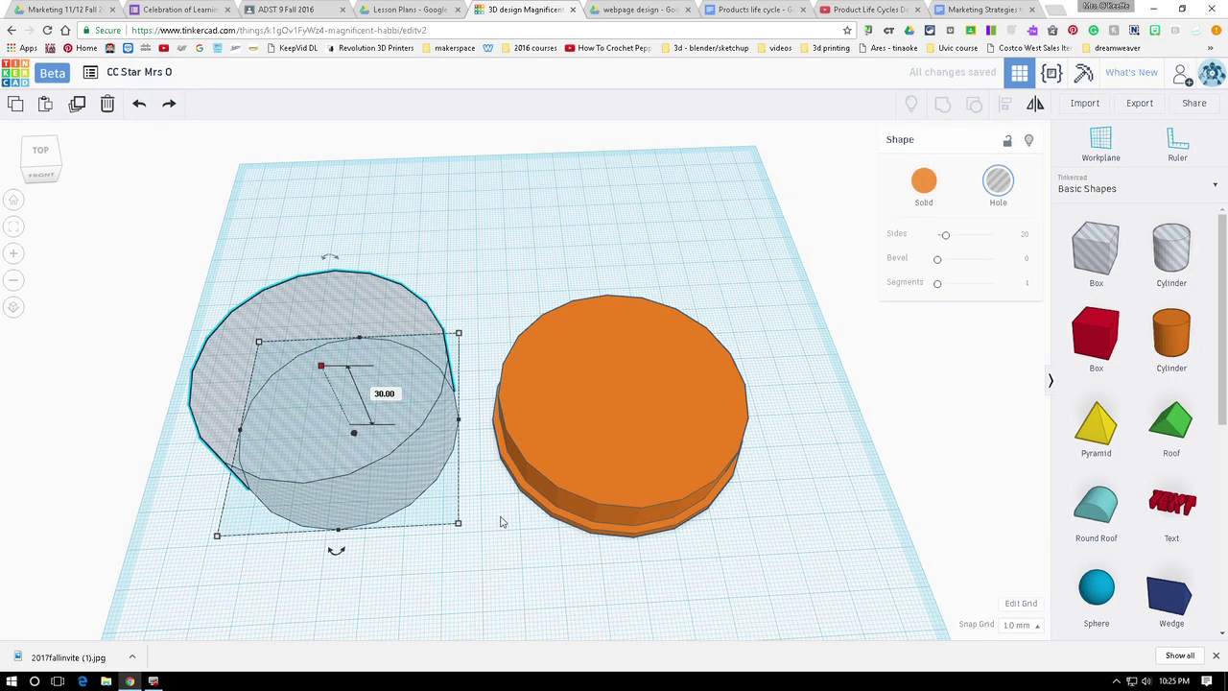
Step: Align the taller hole and the grouped discs on their centers in both horizontal directions
{"action": "left_click", "coordinate": [660, 446], "text": "shift"}
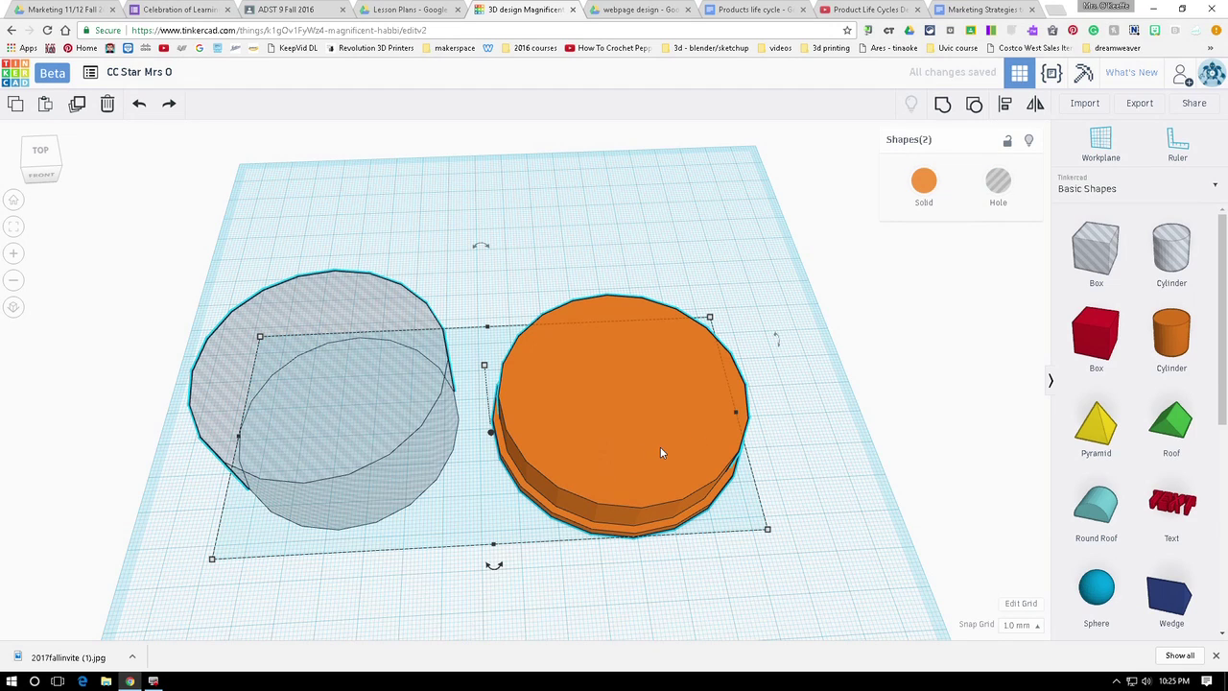
{"action": "left_click", "coordinate": [1007, 106]}
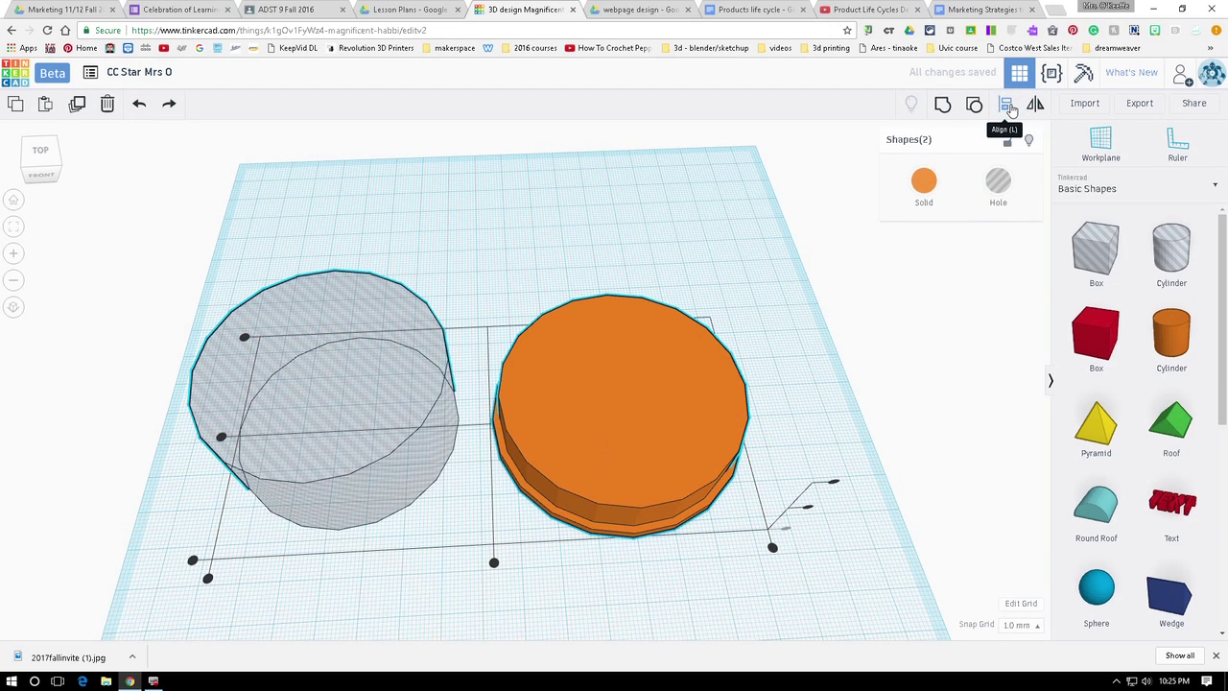
{"action": "left_click", "coordinate": [493, 564]}
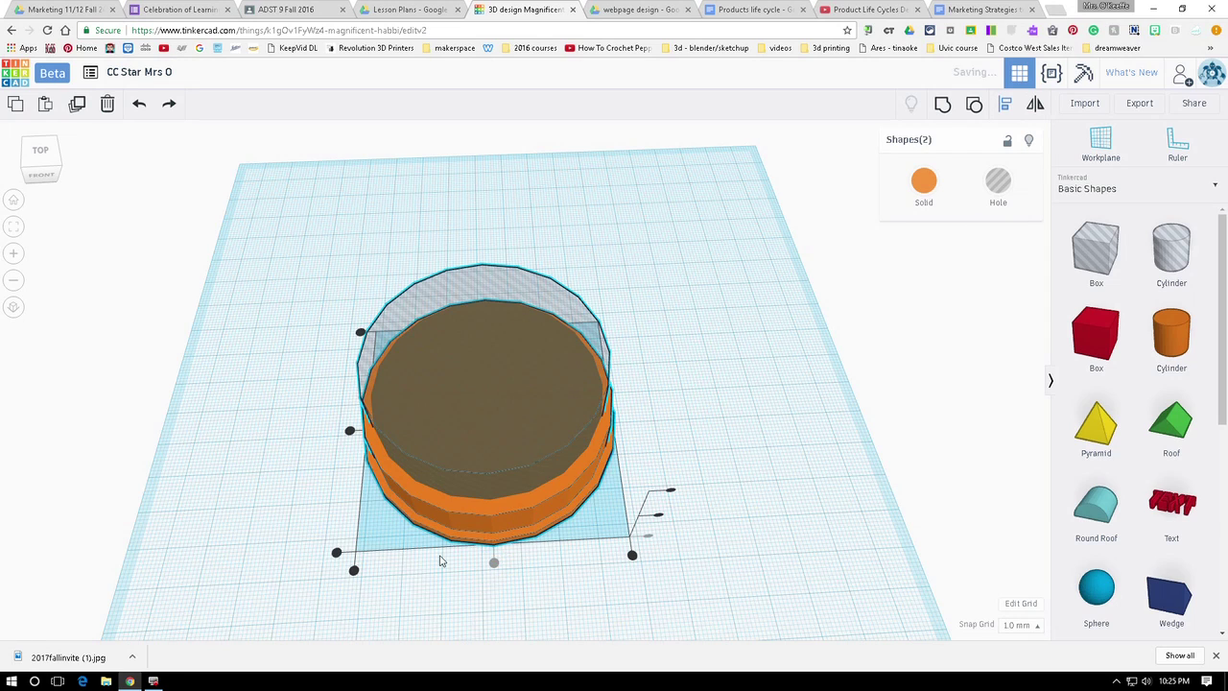
{"action": "left_click", "coordinate": [349, 432]}
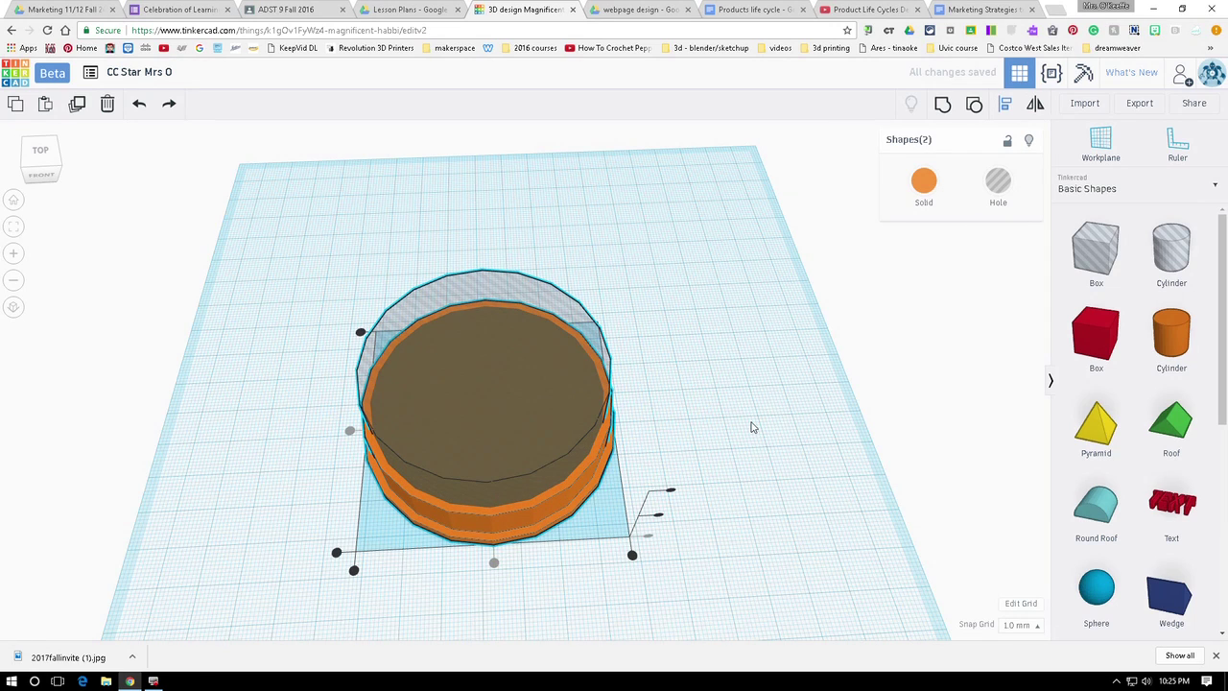
{"action": "left_click", "coordinate": [782, 515]}
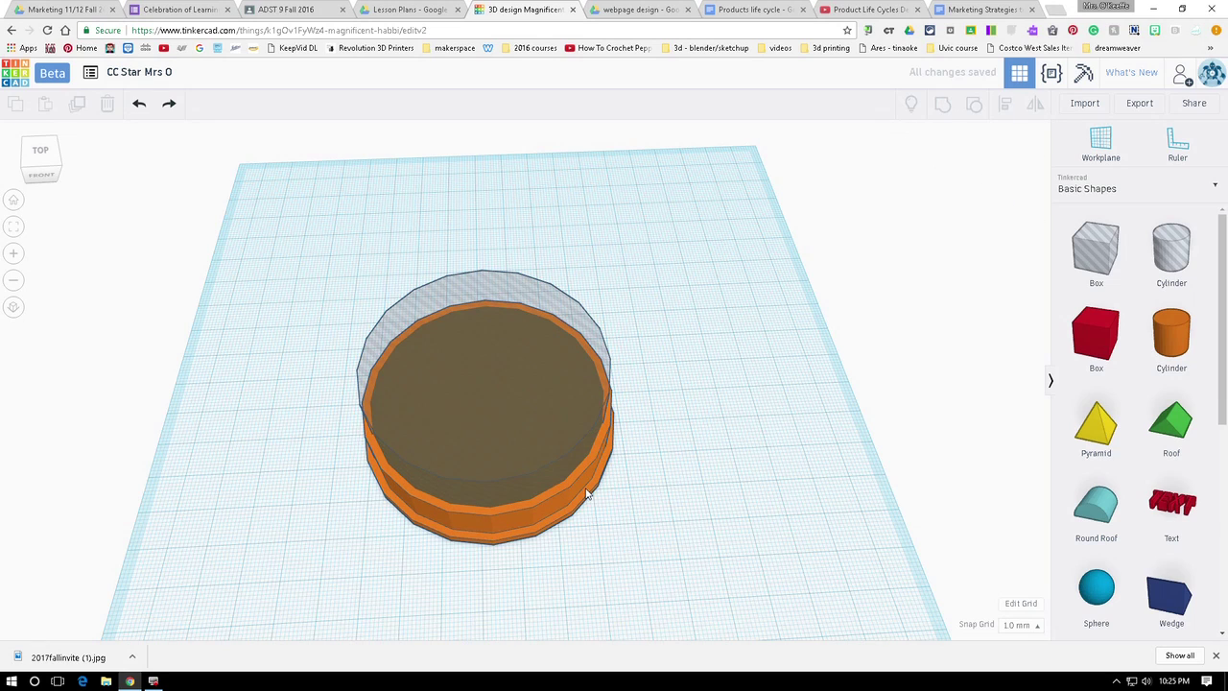
Step: Group all the shapes so the hole cuts the discs into an open ring
{"action": "key", "text": "ctrl+a"}
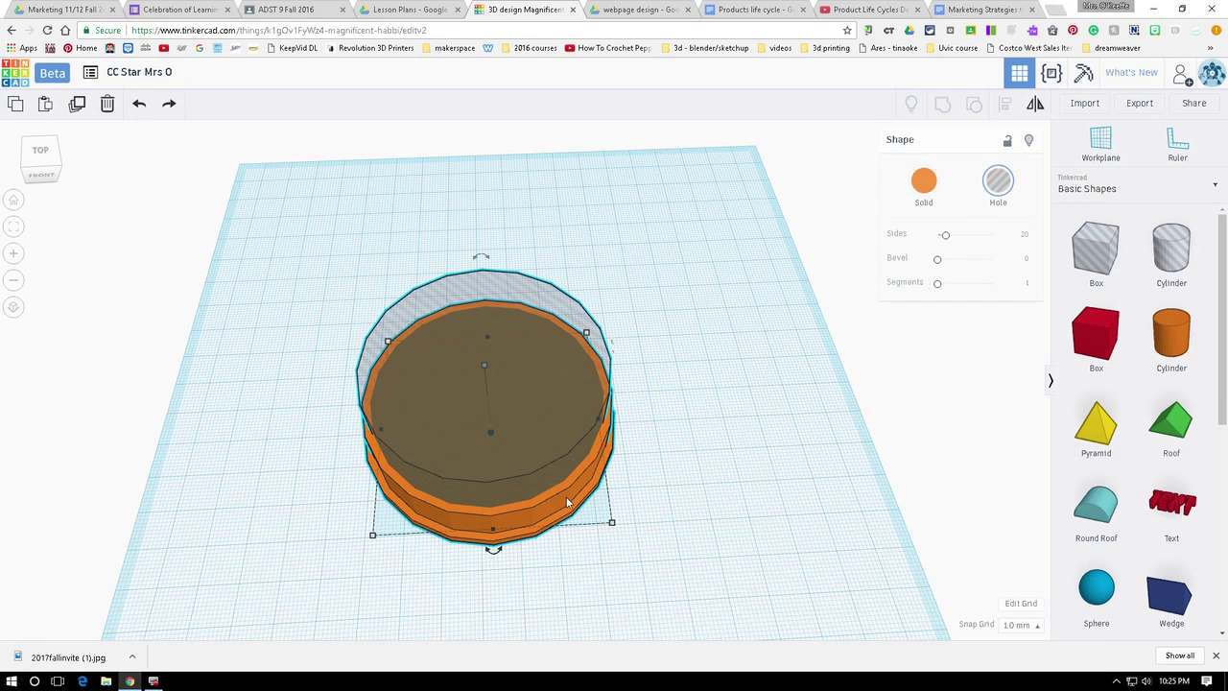
{"action": "left_click", "coordinate": [943, 104]}
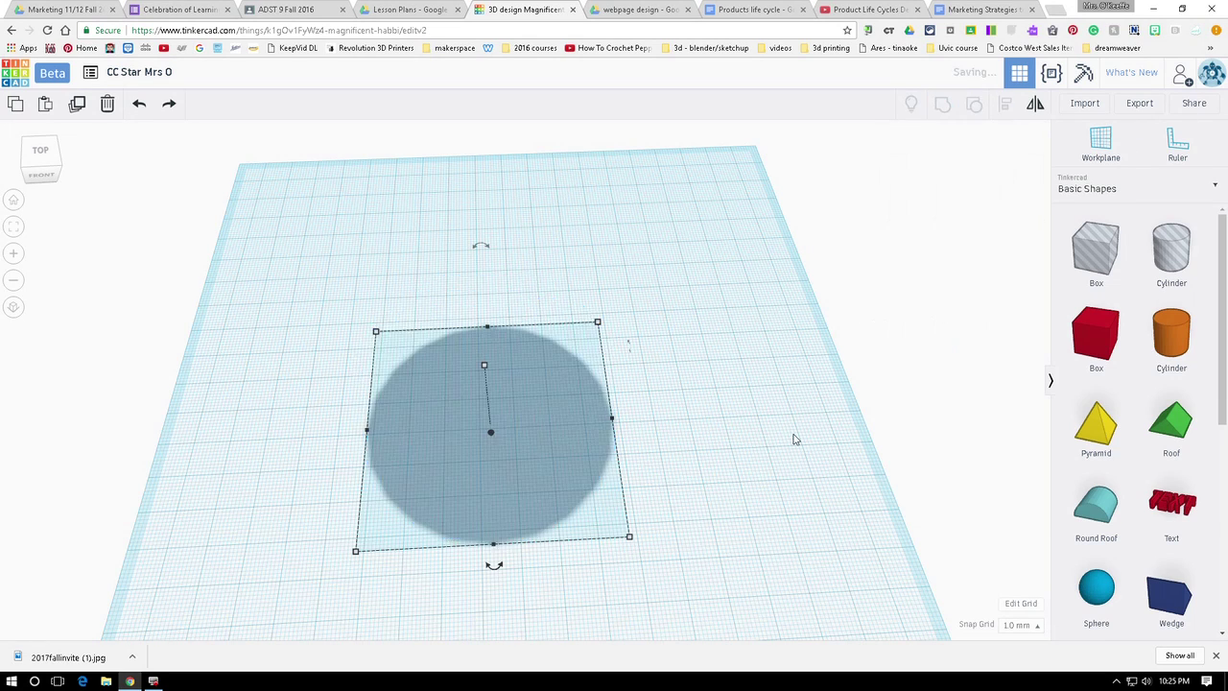
{"action": "left_click", "coordinate": [786, 442]}
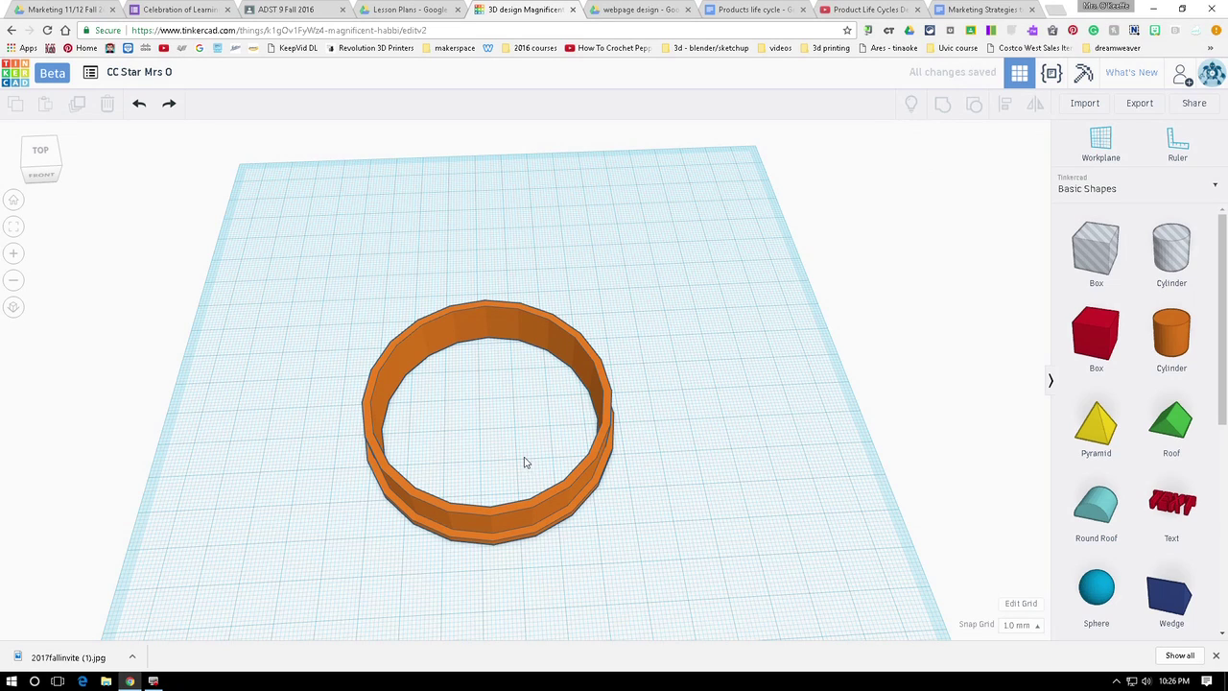
Step: Add a small solid cylinder inside the ring, slightly behind and left of its center
{"action": "right_click_drag", "start_coordinate": [492, 531], "coordinate": [489, 505]}
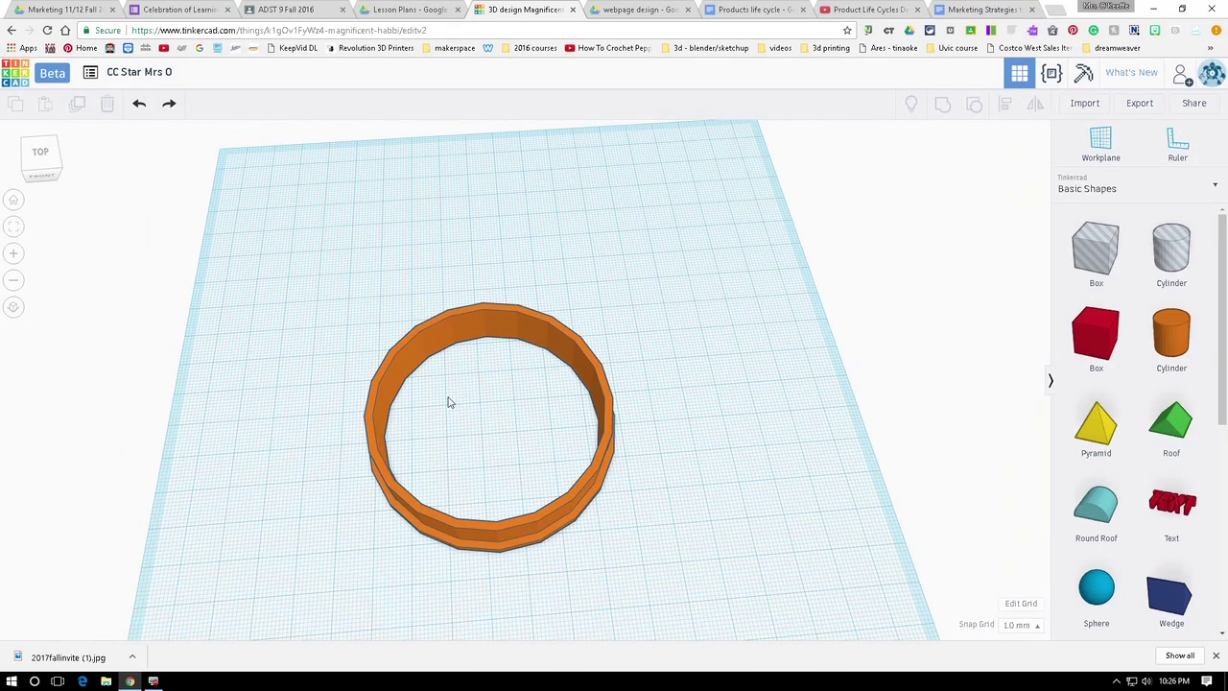
{"action": "left_click_drag", "start_coordinate": [1181, 343], "coordinate": [484, 403]}
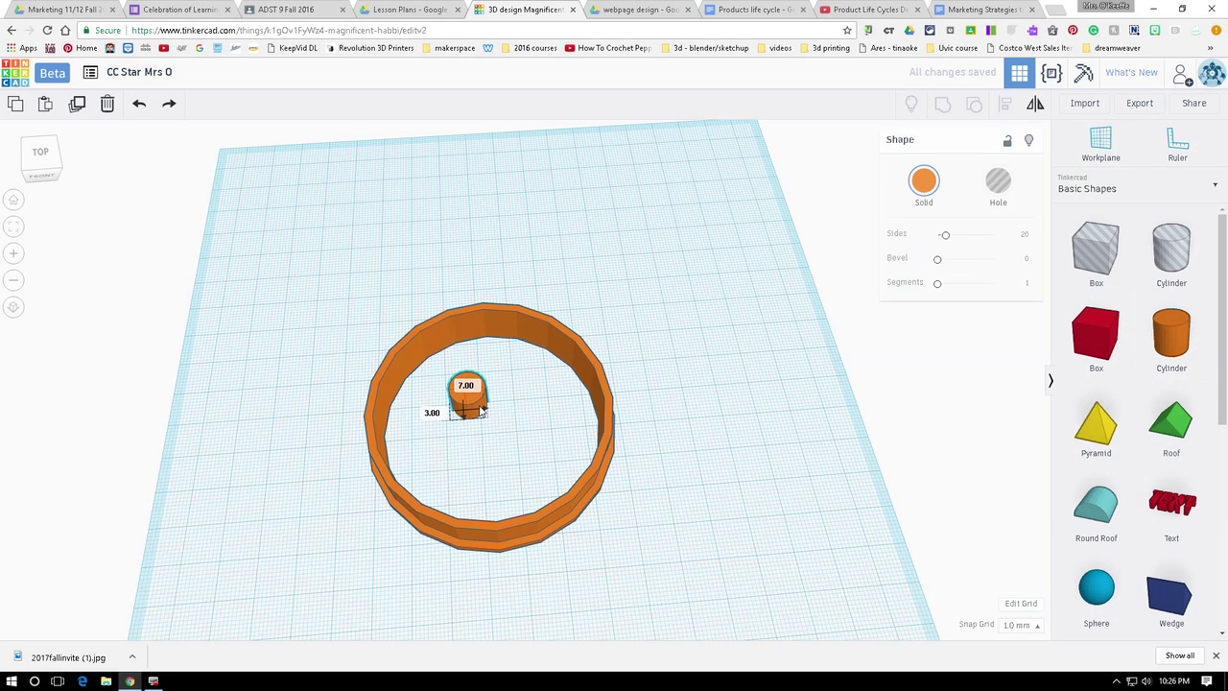
{"action": "left_click", "coordinate": [660, 419]}
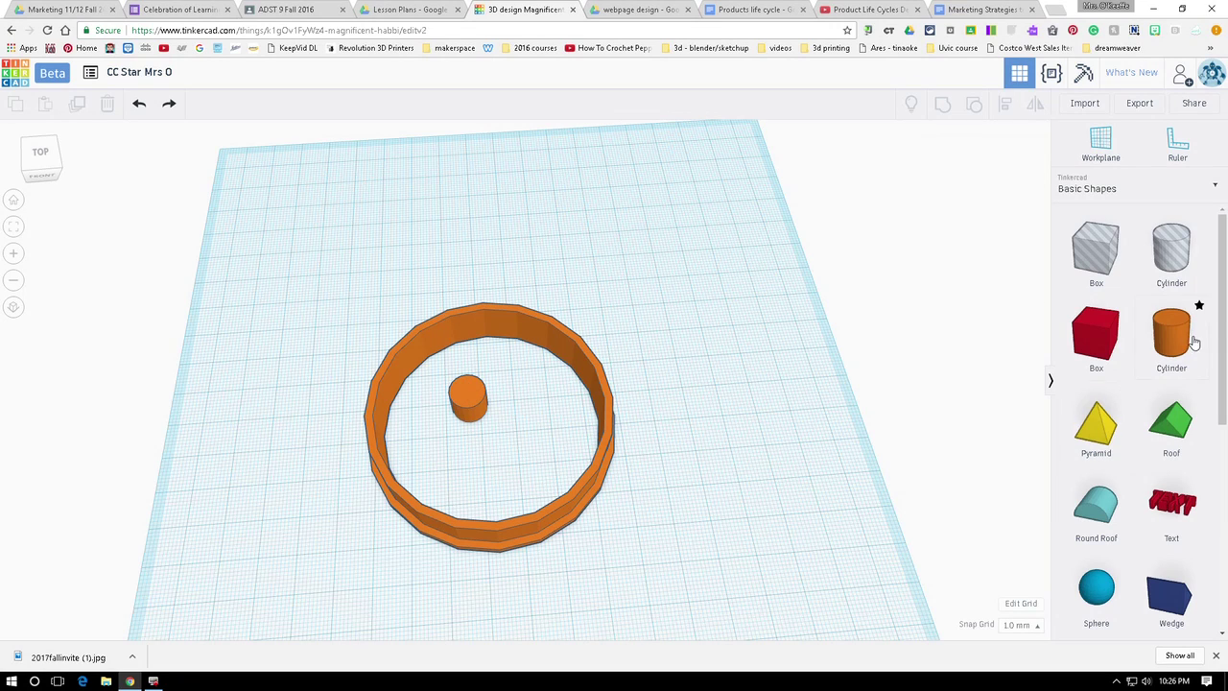
Step: Add a flat box, stretch it to 63 mm long, and position it as a bar across the ring's middle
{"action": "left_click_drag", "start_coordinate": [1108, 341], "coordinate": [497, 439]}
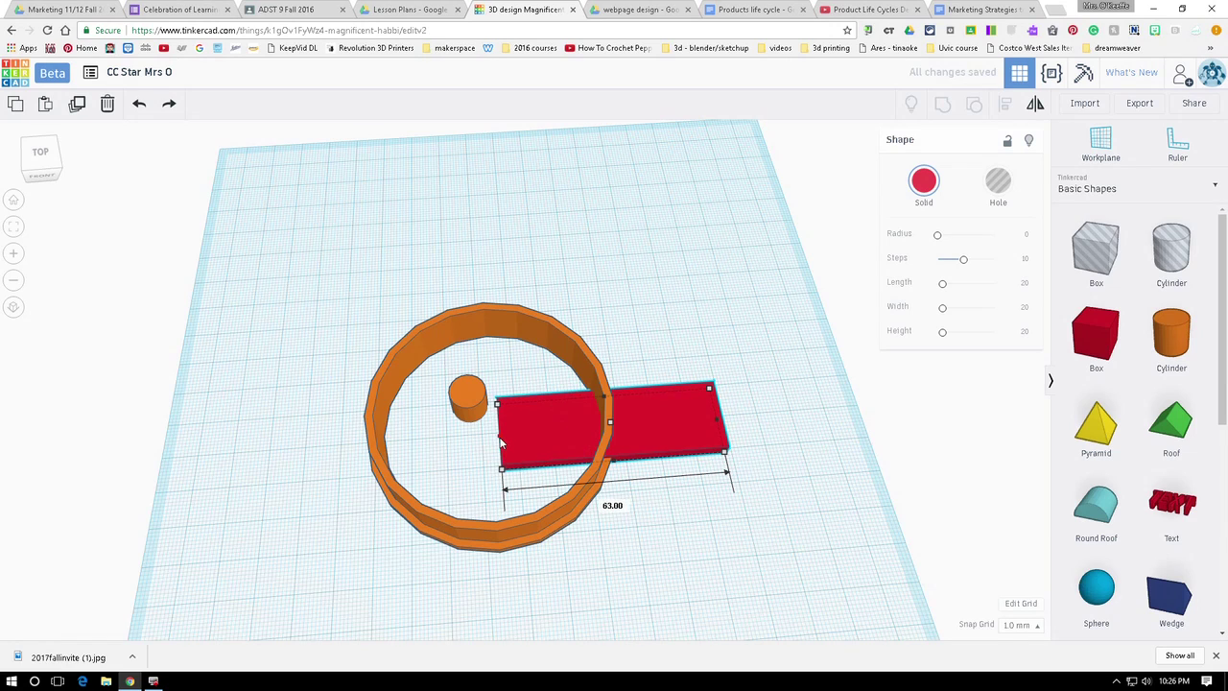
{"action": "left_click_drag", "start_coordinate": [602, 422], "coordinate": [552, 410]}
{"action": "mouse_move", "coordinate": [763, 430]}
{"action": "right_mouse_down"}
{"action": "mouse_move", "coordinate": [662, 474]}
{"action": "mouse_move", "coordinate": [627, 428]}
{"action": "mouse_move", "coordinate": [710, 464]}
{"action": "mouse_move", "coordinate": [840, 400]}
{"action": "mouse_move", "coordinate": [888, 403]}
{"action": "mouse_move", "coordinate": [811, 456]}
{"action": "mouse_move", "coordinate": [757, 452]}
{"action": "right_mouse_up"}
{"action": "left_click", "coordinate": [501, 412]}
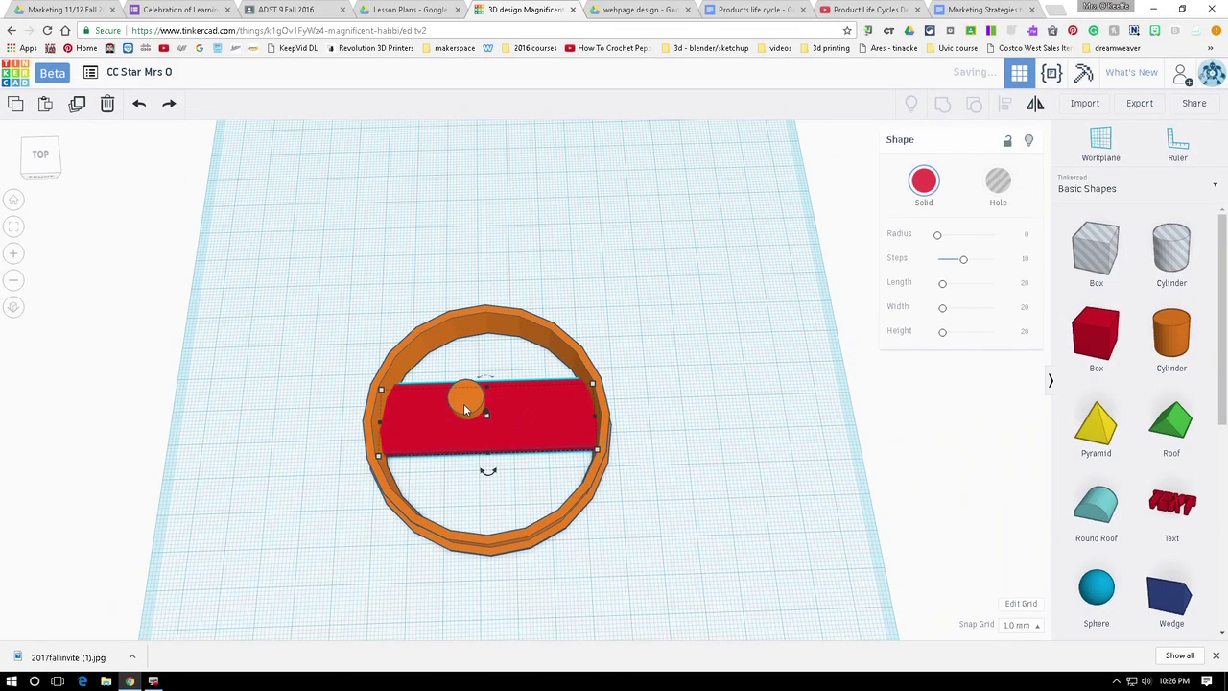
Step: Shift the small cylinder slightly left along the bar and measure the ring's height
{"action": "left_click", "coordinate": [460, 401]}
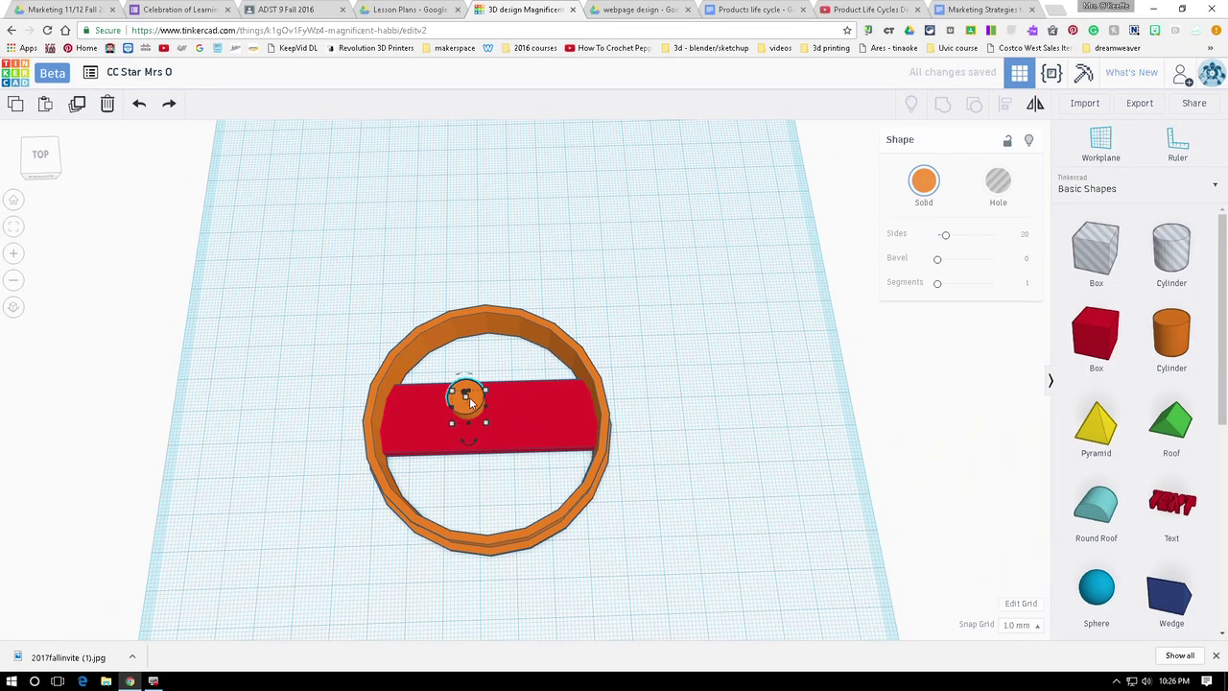
{"action": "left_click_drag", "start_coordinate": [472, 398], "coordinate": [454, 403]}
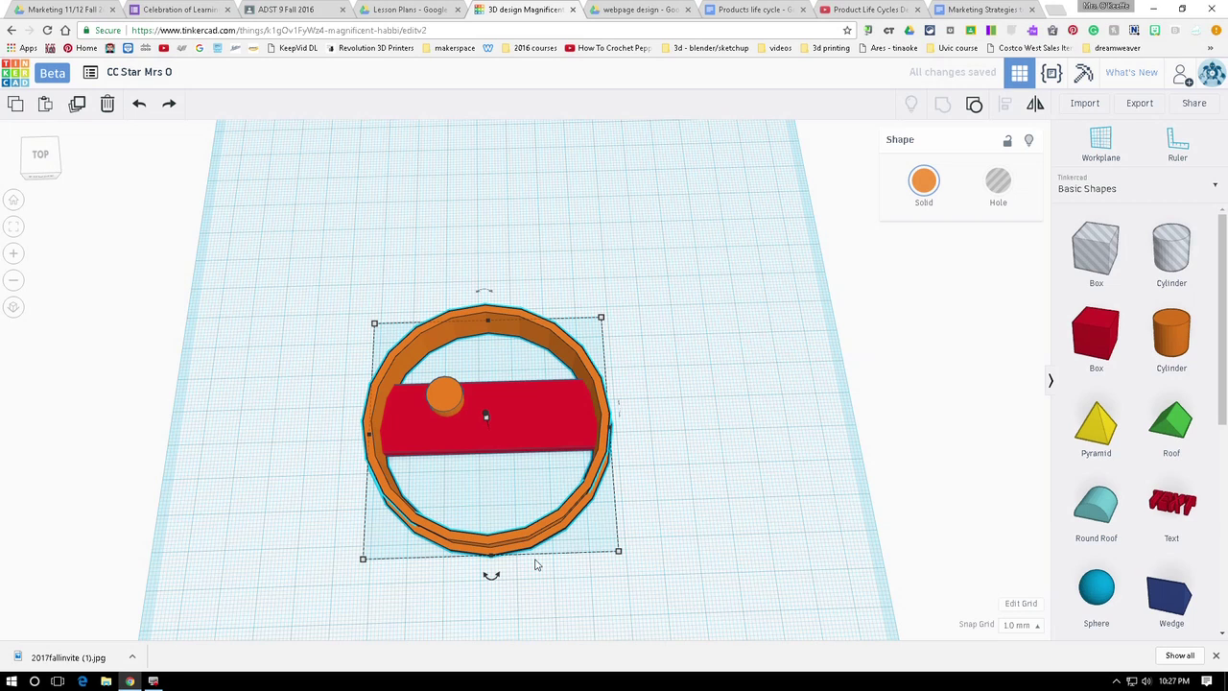
{"action": "mouse_move", "coordinate": [676, 550]}
{"action": "right_mouse_down"}
{"action": "mouse_move", "coordinate": [684, 442]}
{"action": "mouse_move", "coordinate": [682, 458]}
{"action": "right_mouse_up"}
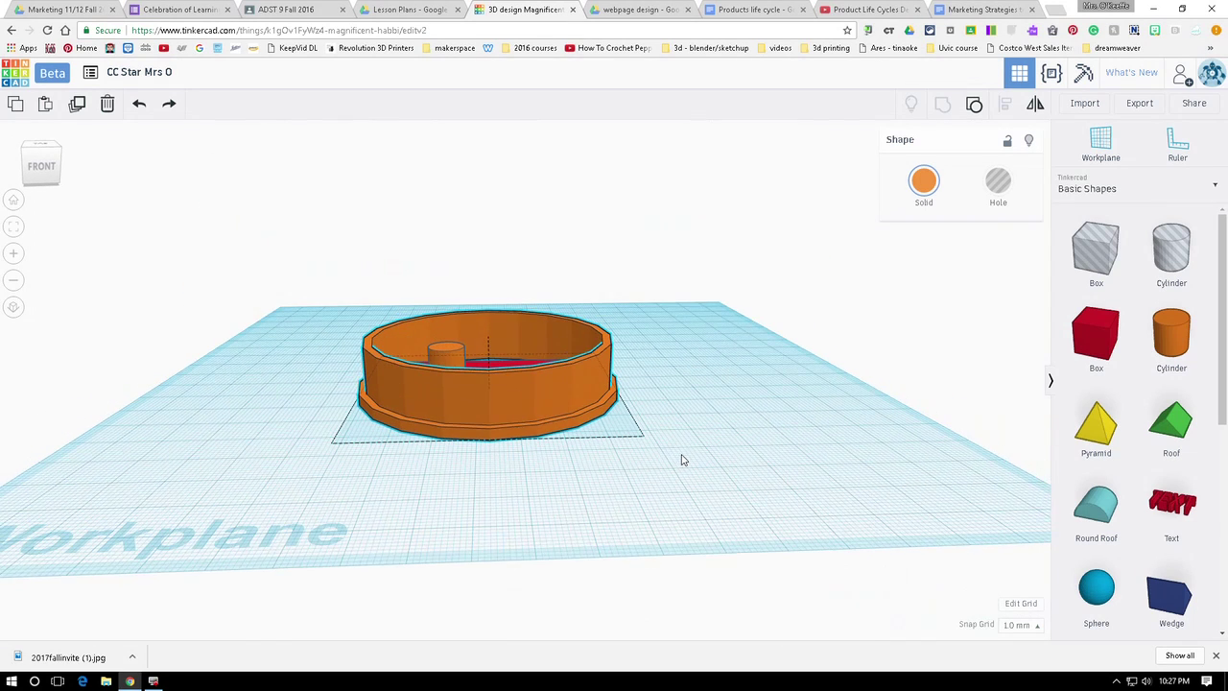
{"action": "left_click", "coordinate": [489, 335]}
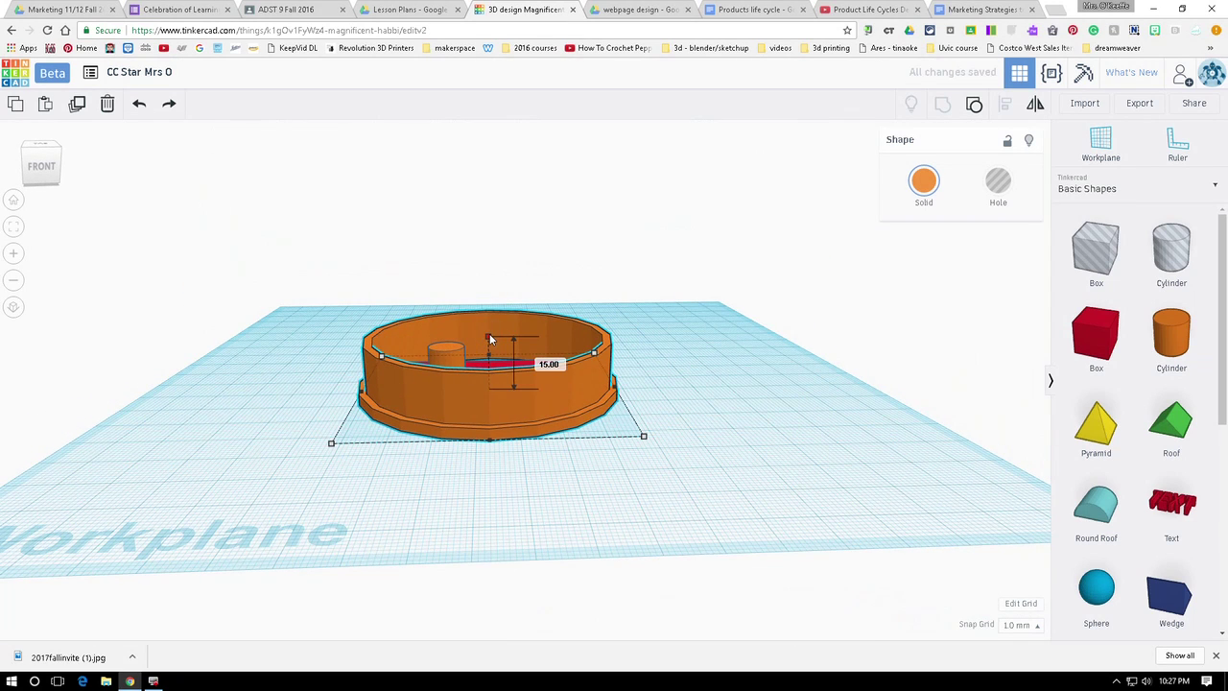
{"action": "left_click", "coordinate": [459, 351]}
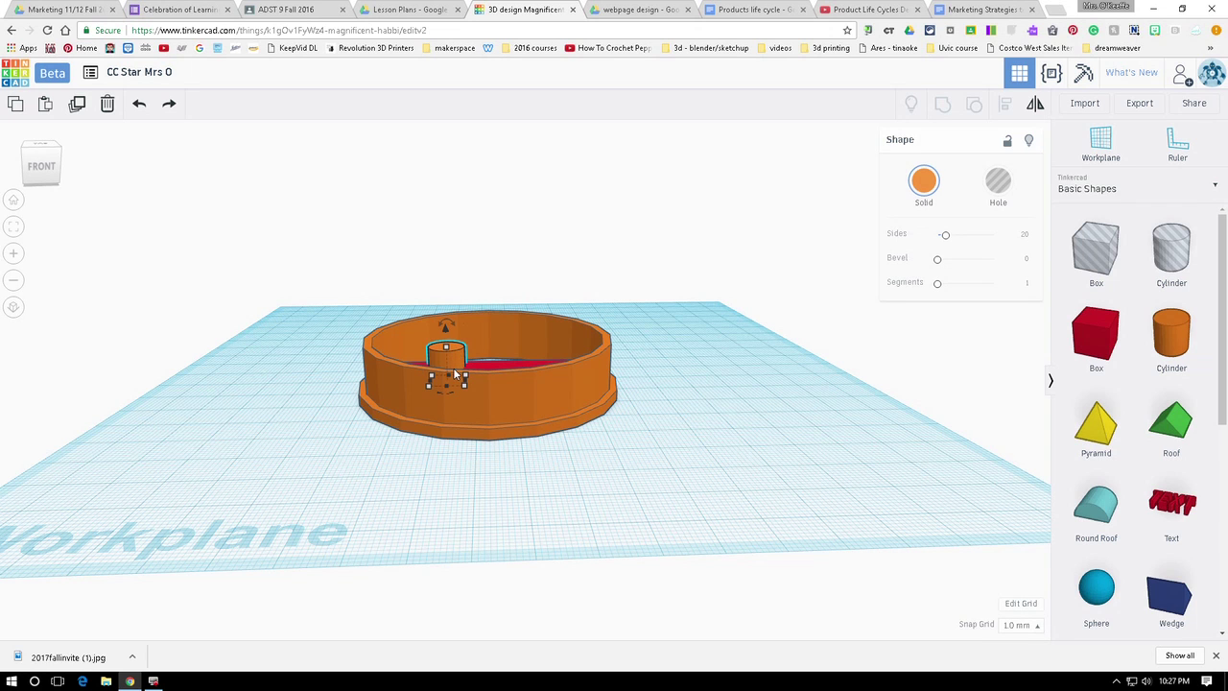
{"action": "right_click_drag", "start_coordinate": [689, 401], "coordinate": [708, 517]}
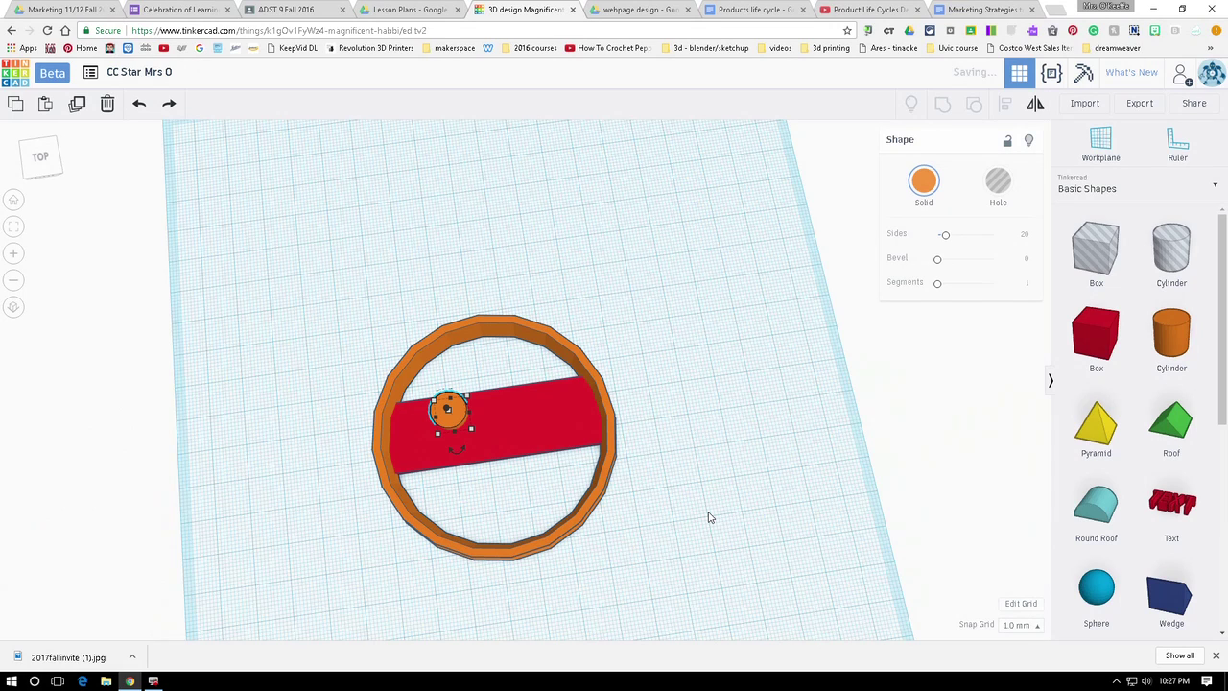